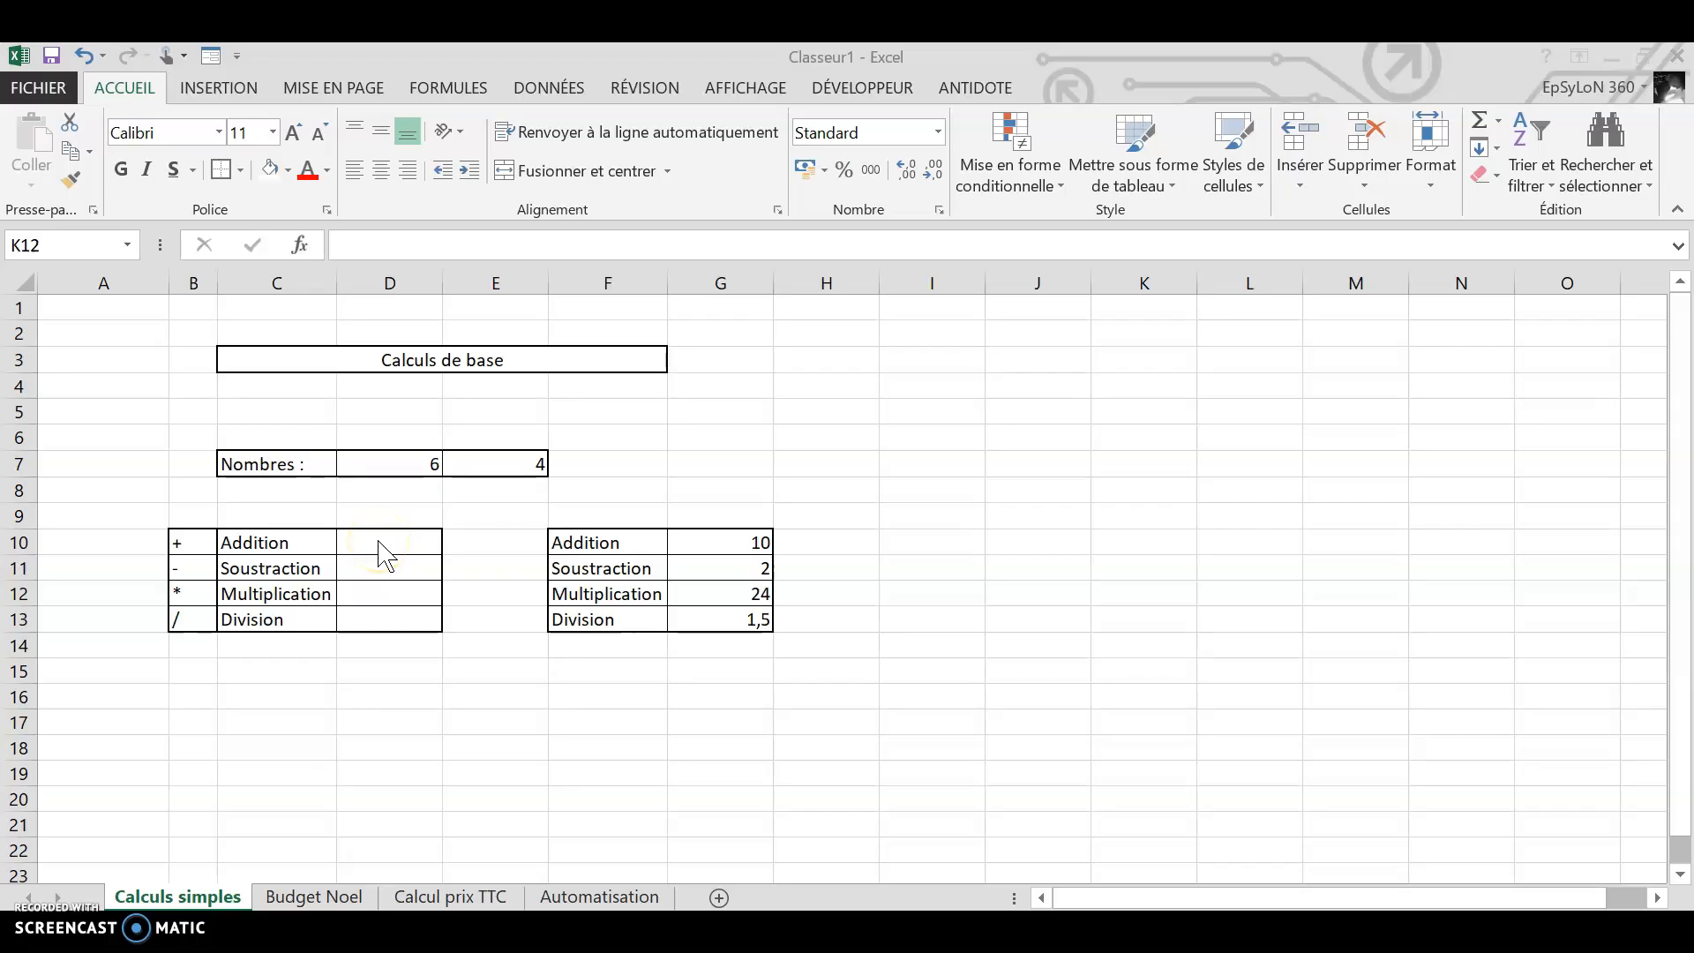
- Enter the formula =D7+E7 in cell D10 for the Addition row
left_click(378, 541)
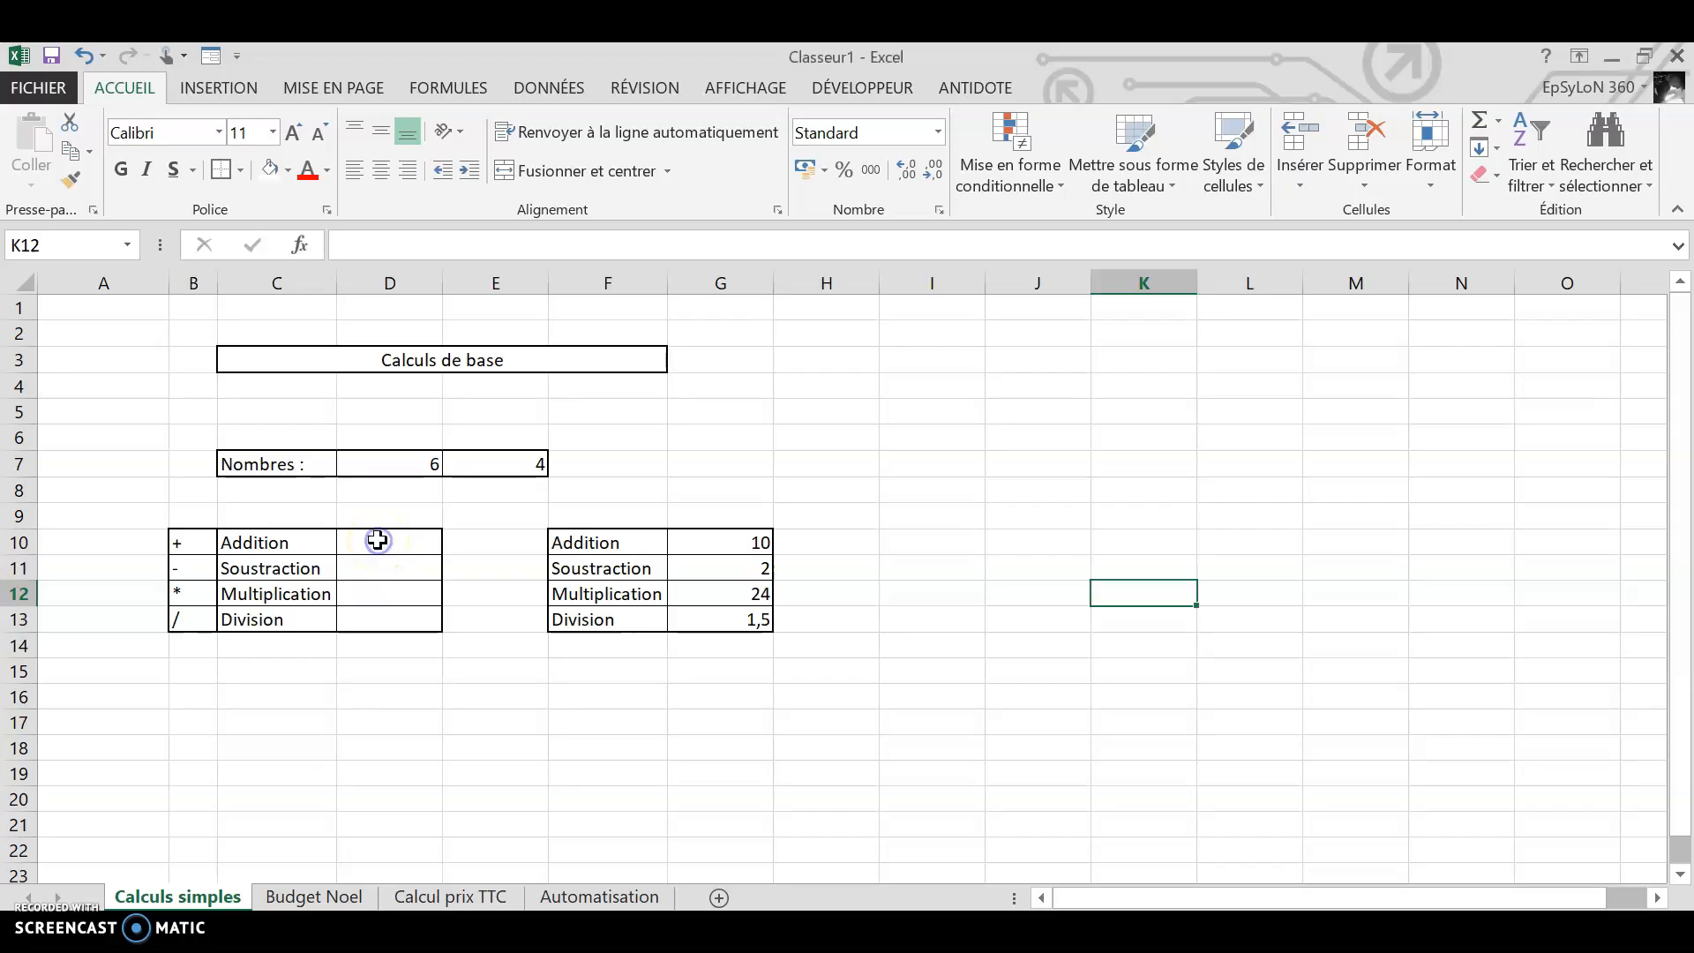
left_click(378, 541)
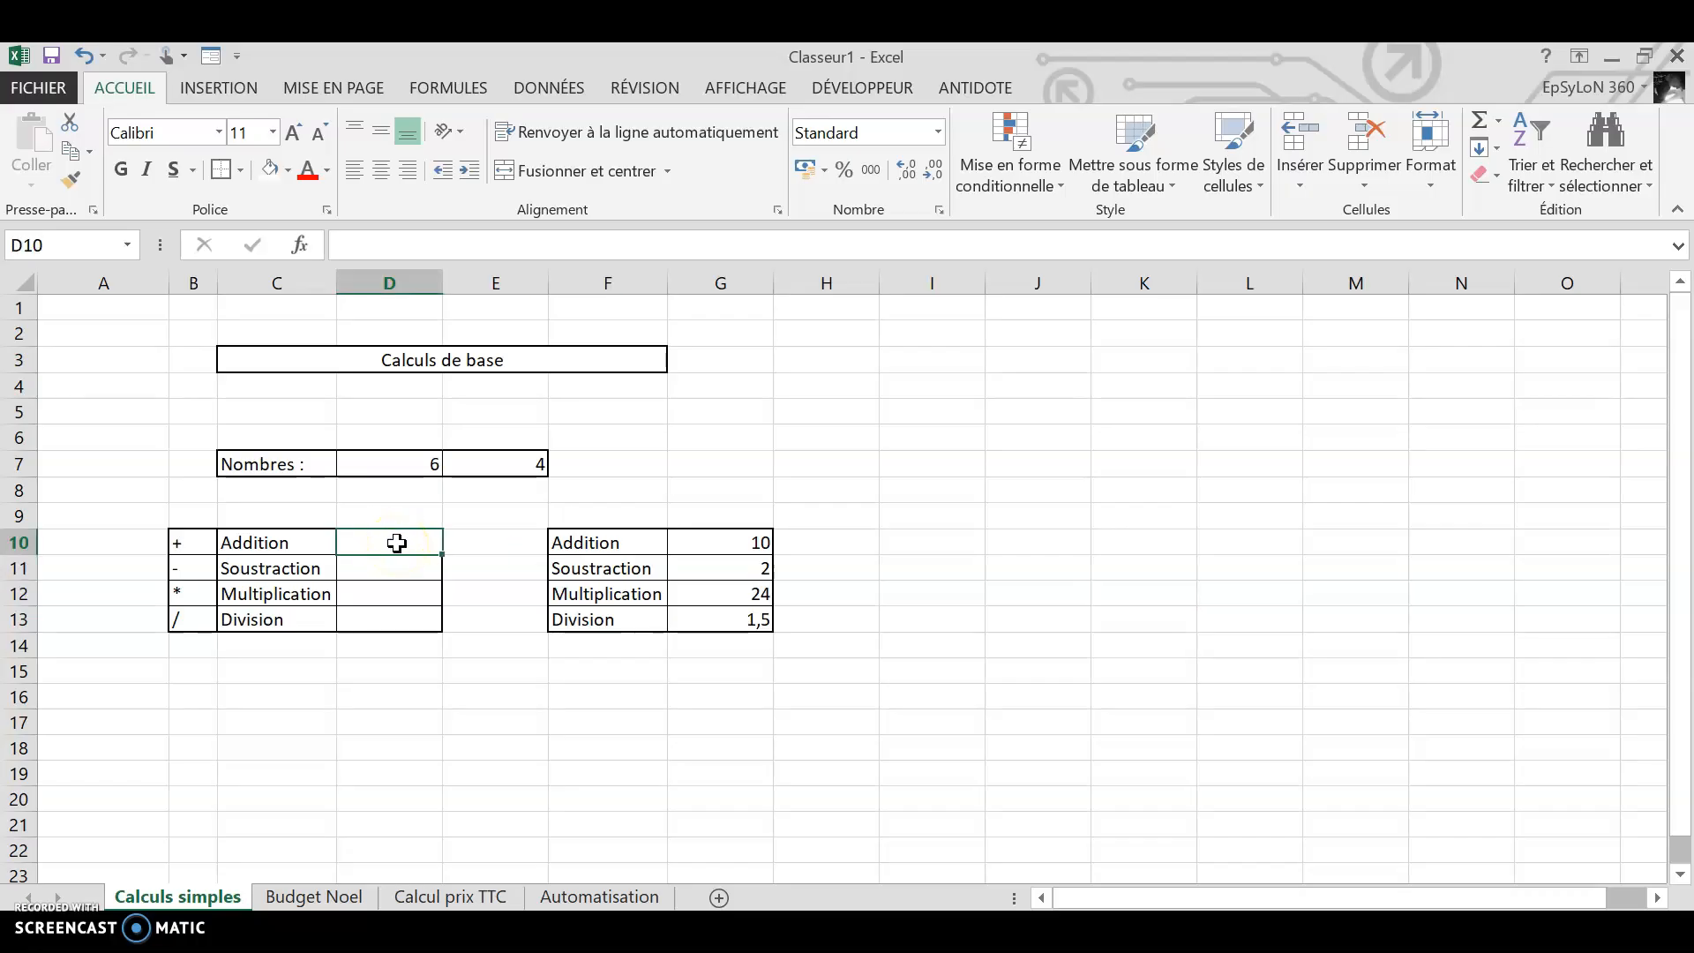
double_click(398, 543)
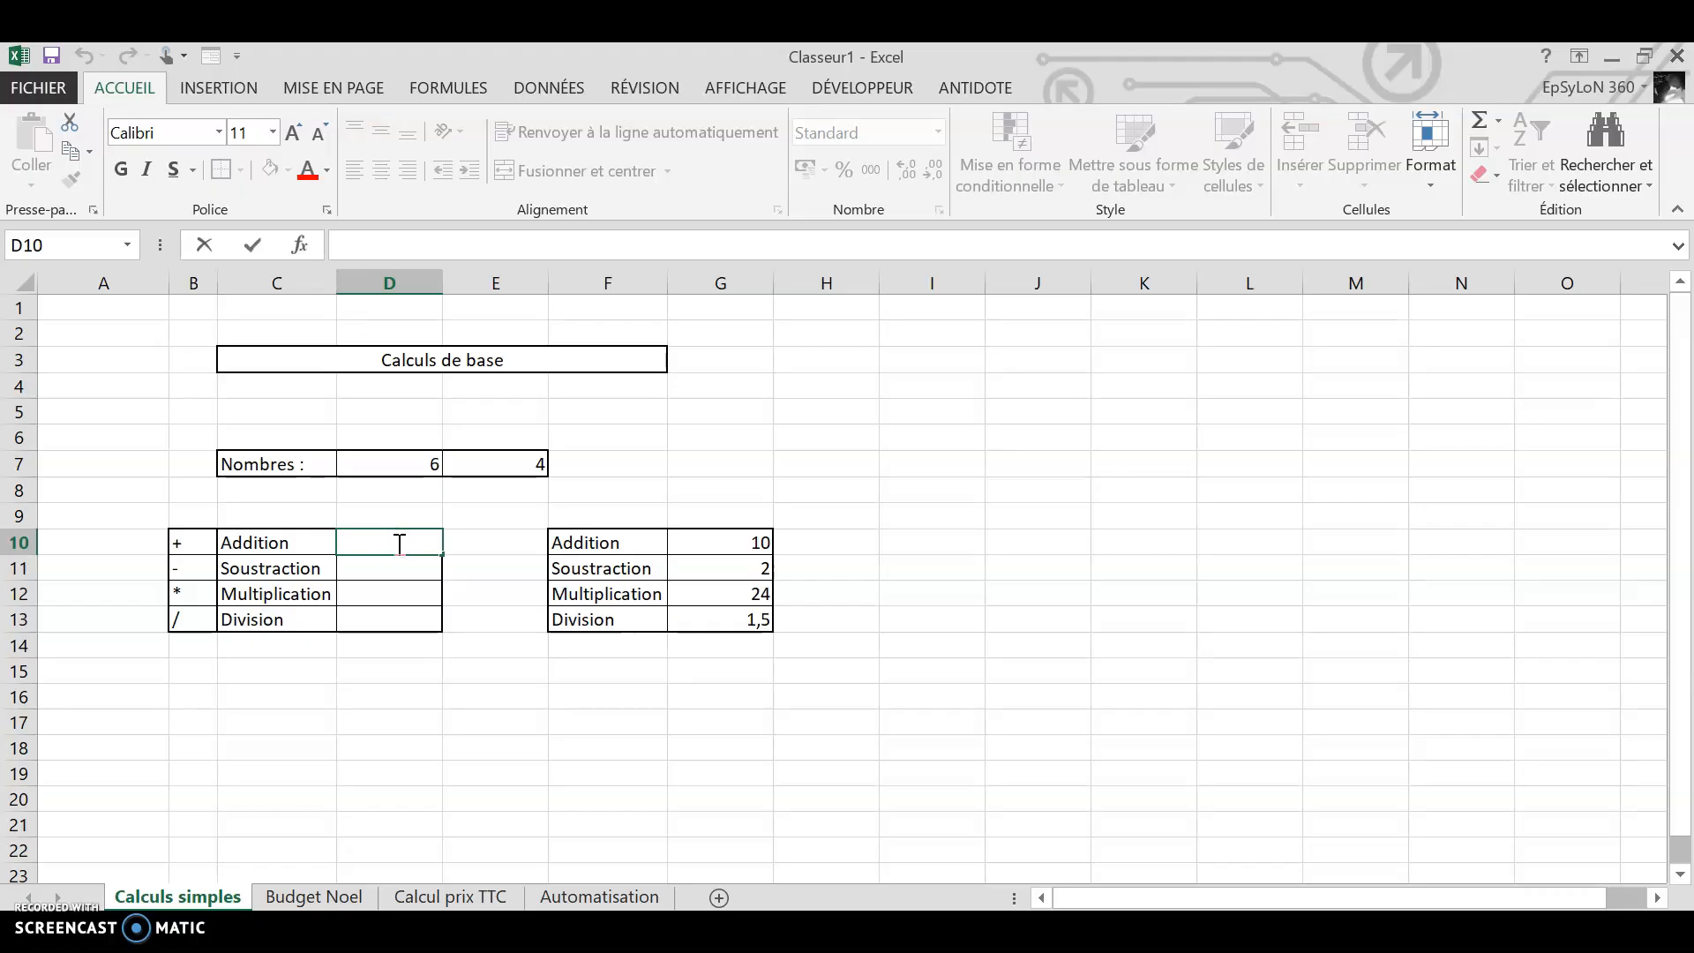
type("+")
key("BackSpace")
type("=")
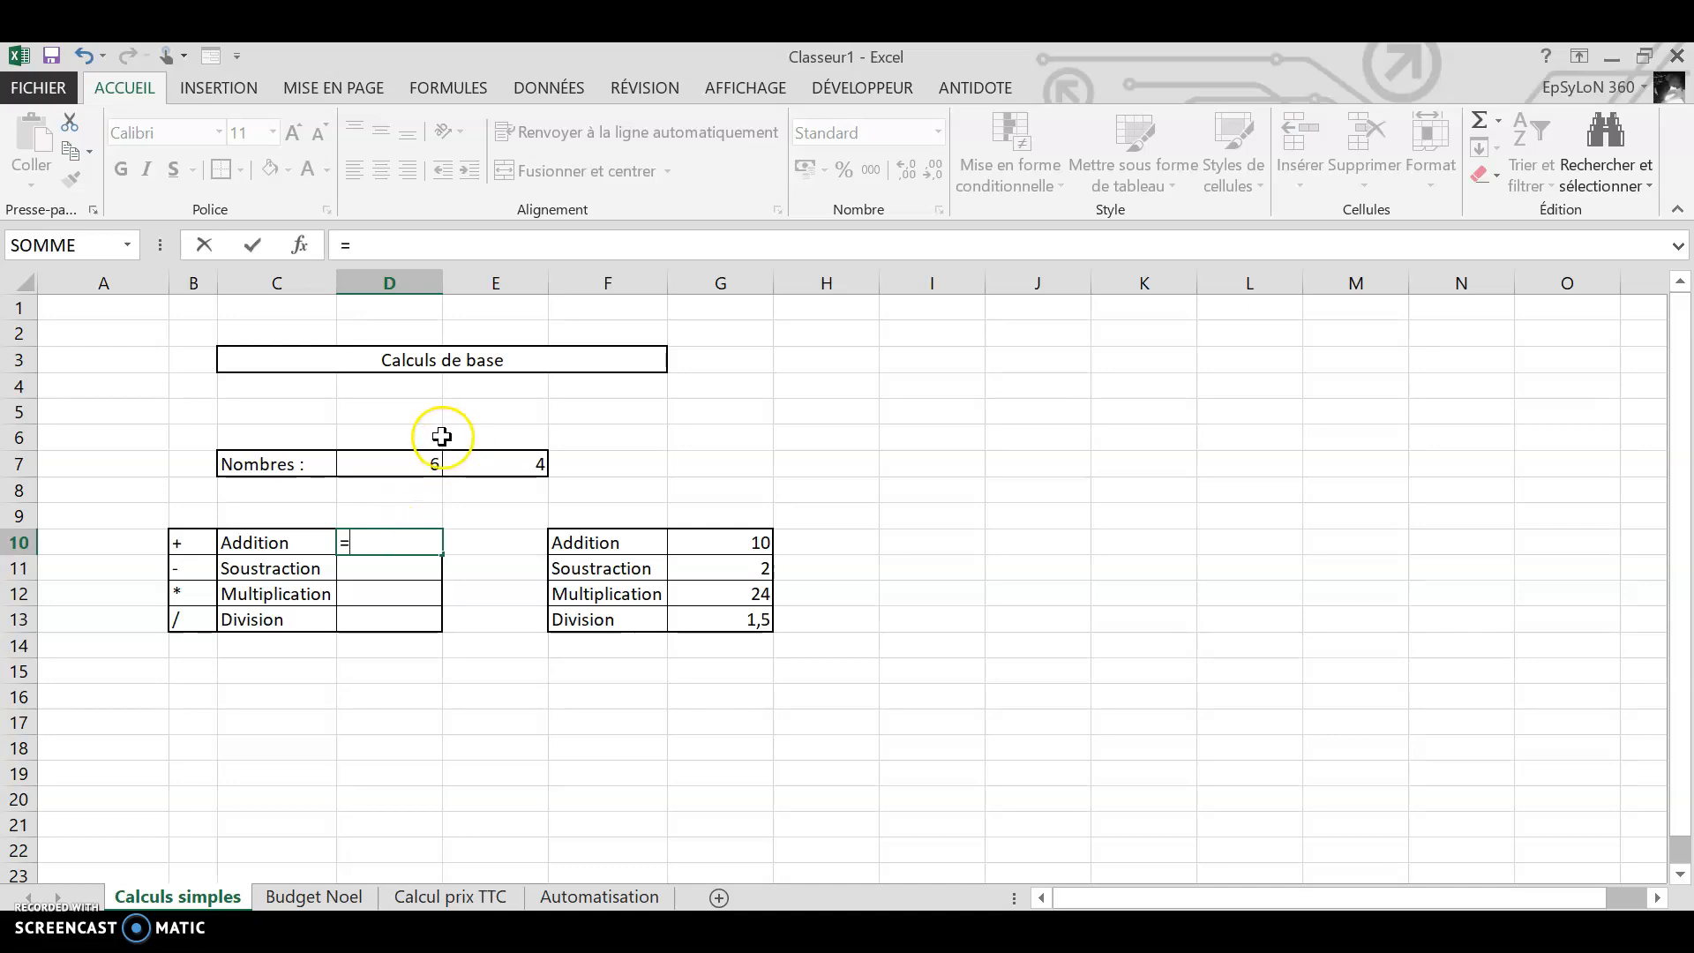
left_click(378, 460)
key("Caps_Lock")
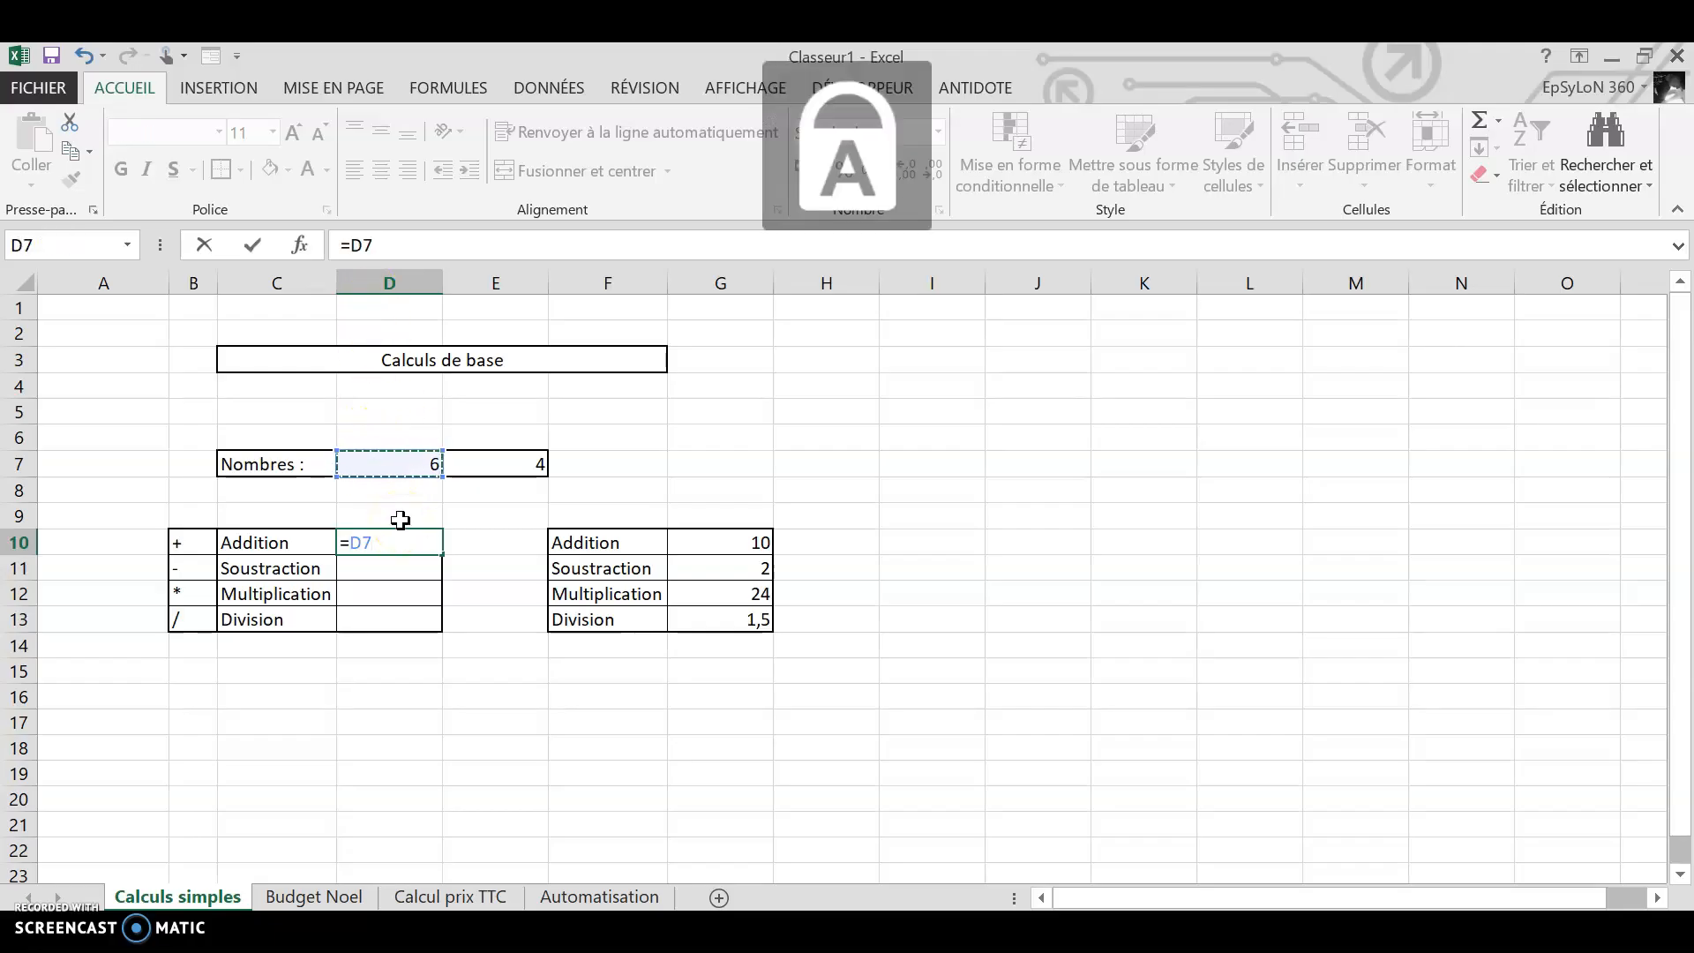
type("+")
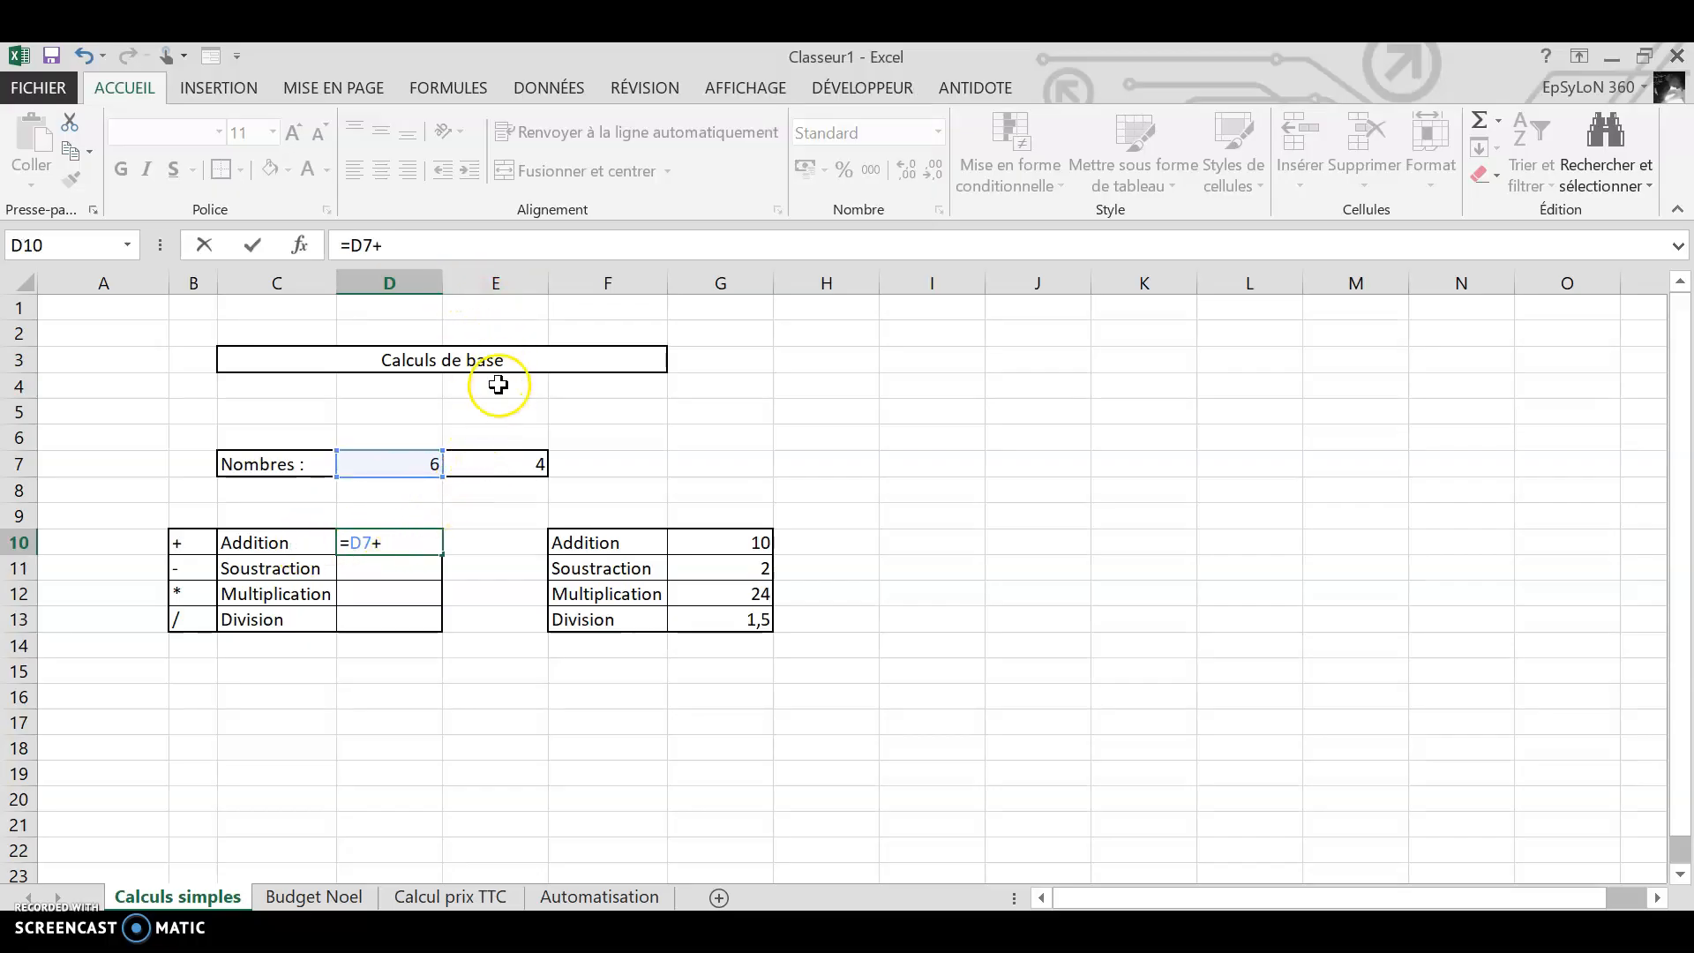
left_click(499, 471)
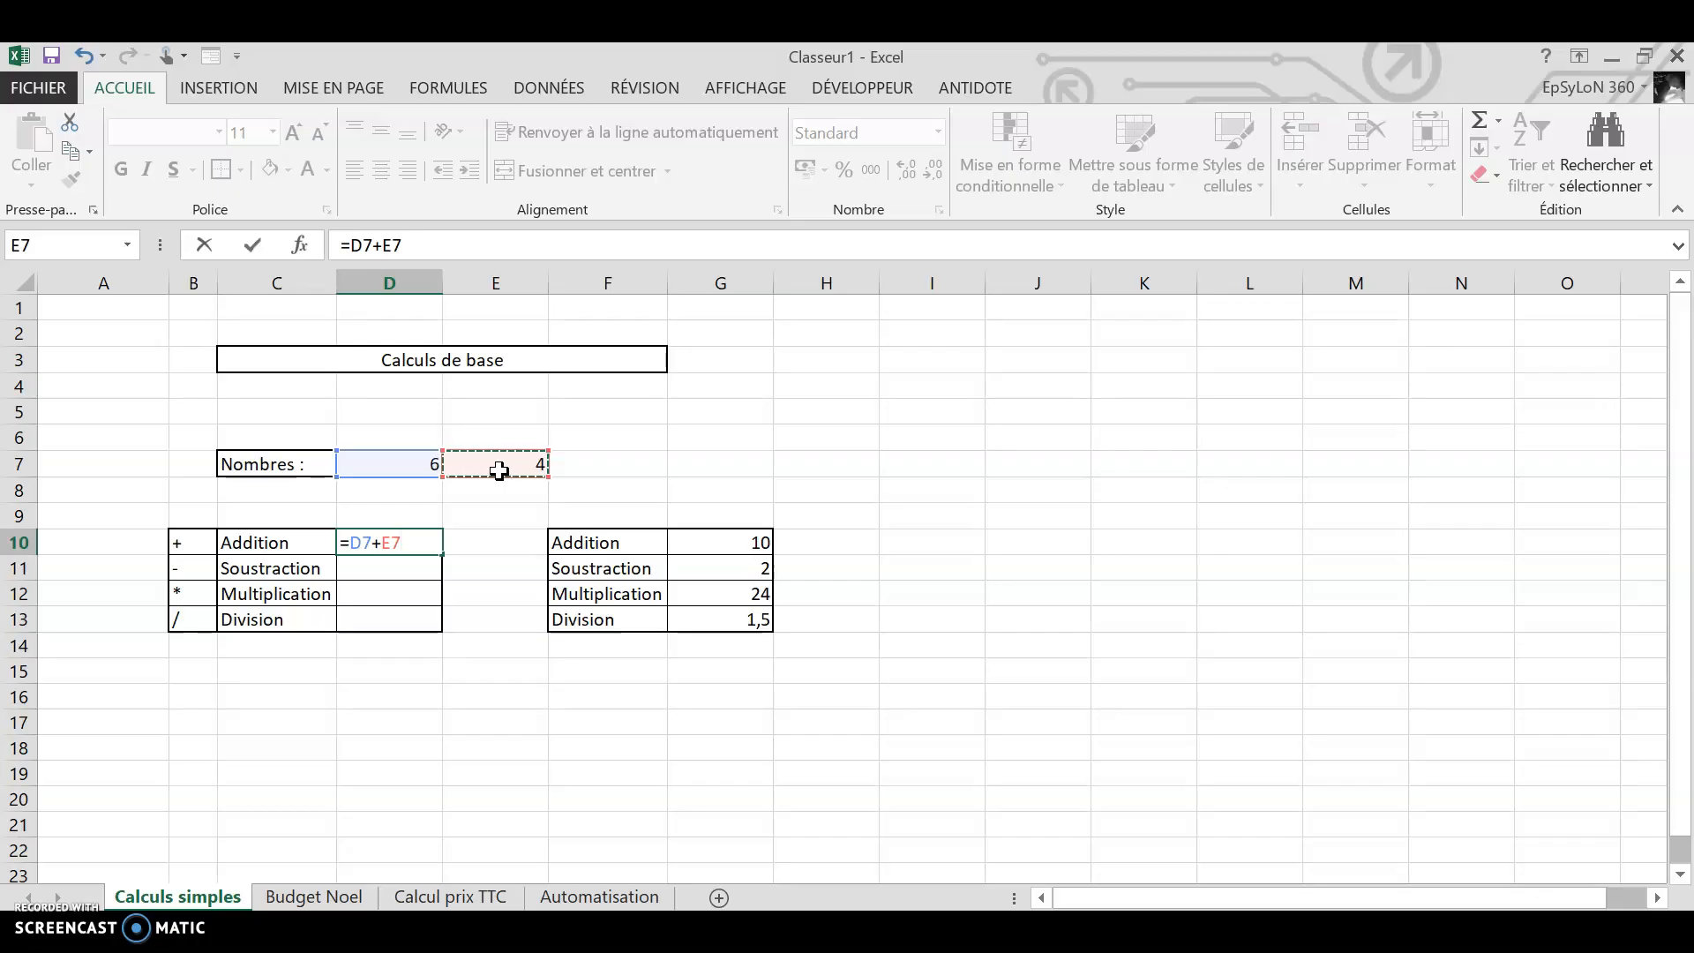
key("Return")
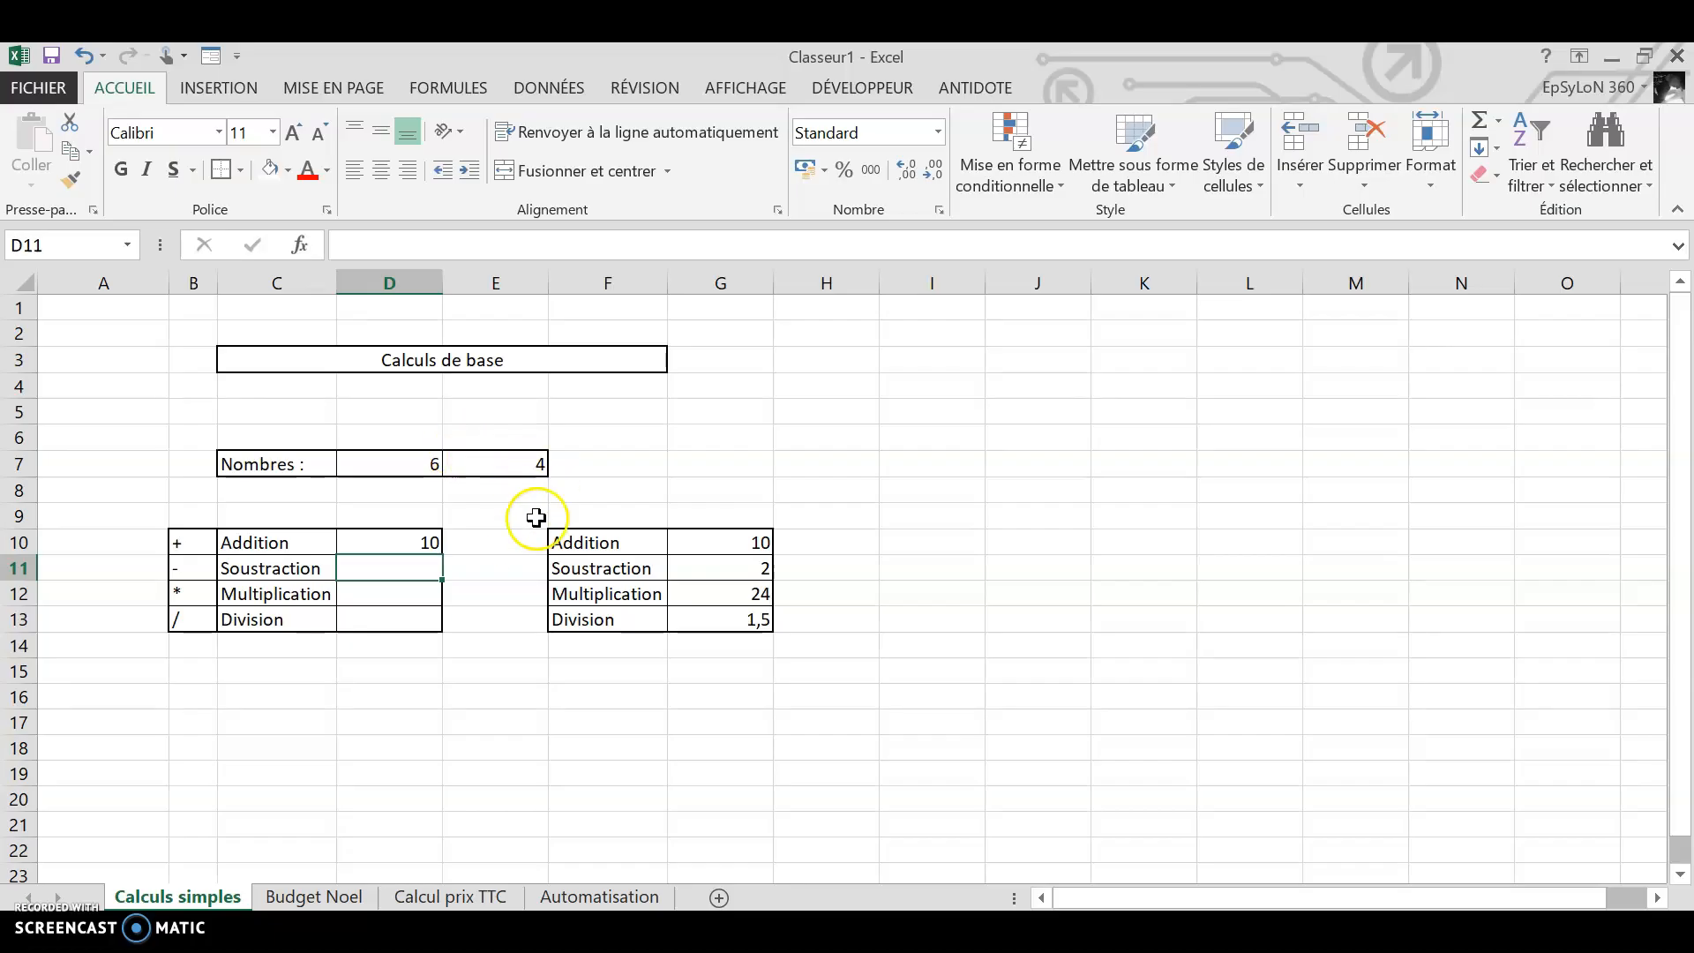
- Inspect the cell references used by the Addition formula in D10
left_click(423, 541)
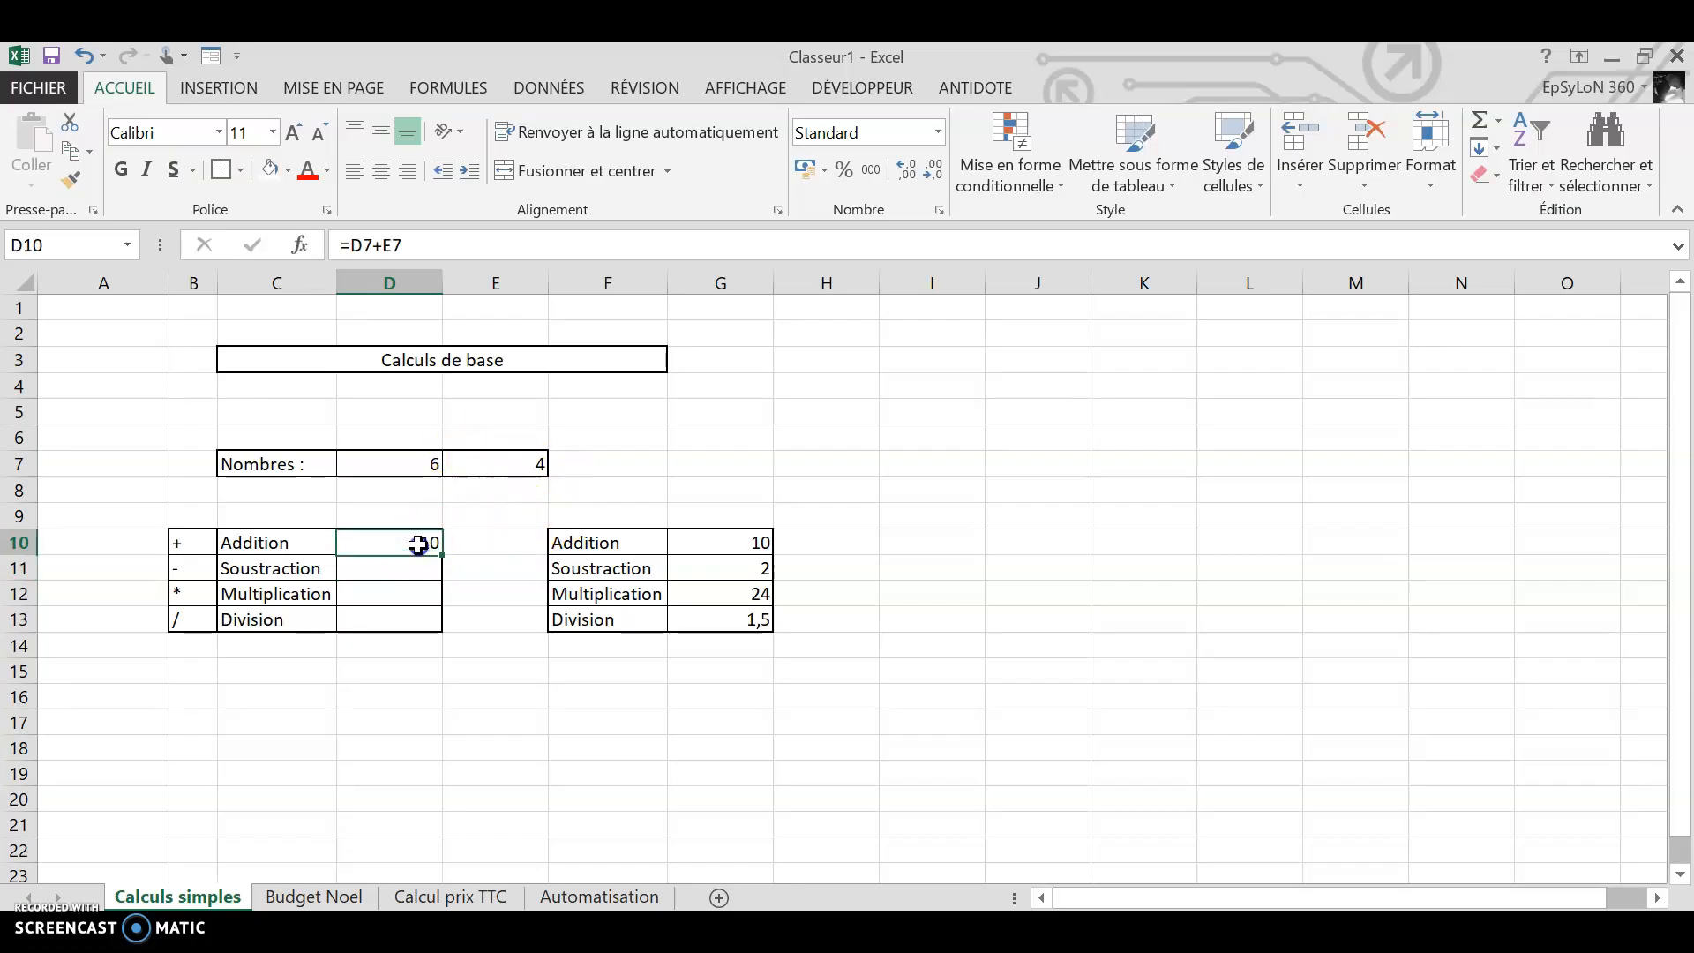
left_click(447, 240)
left_click(371, 244)
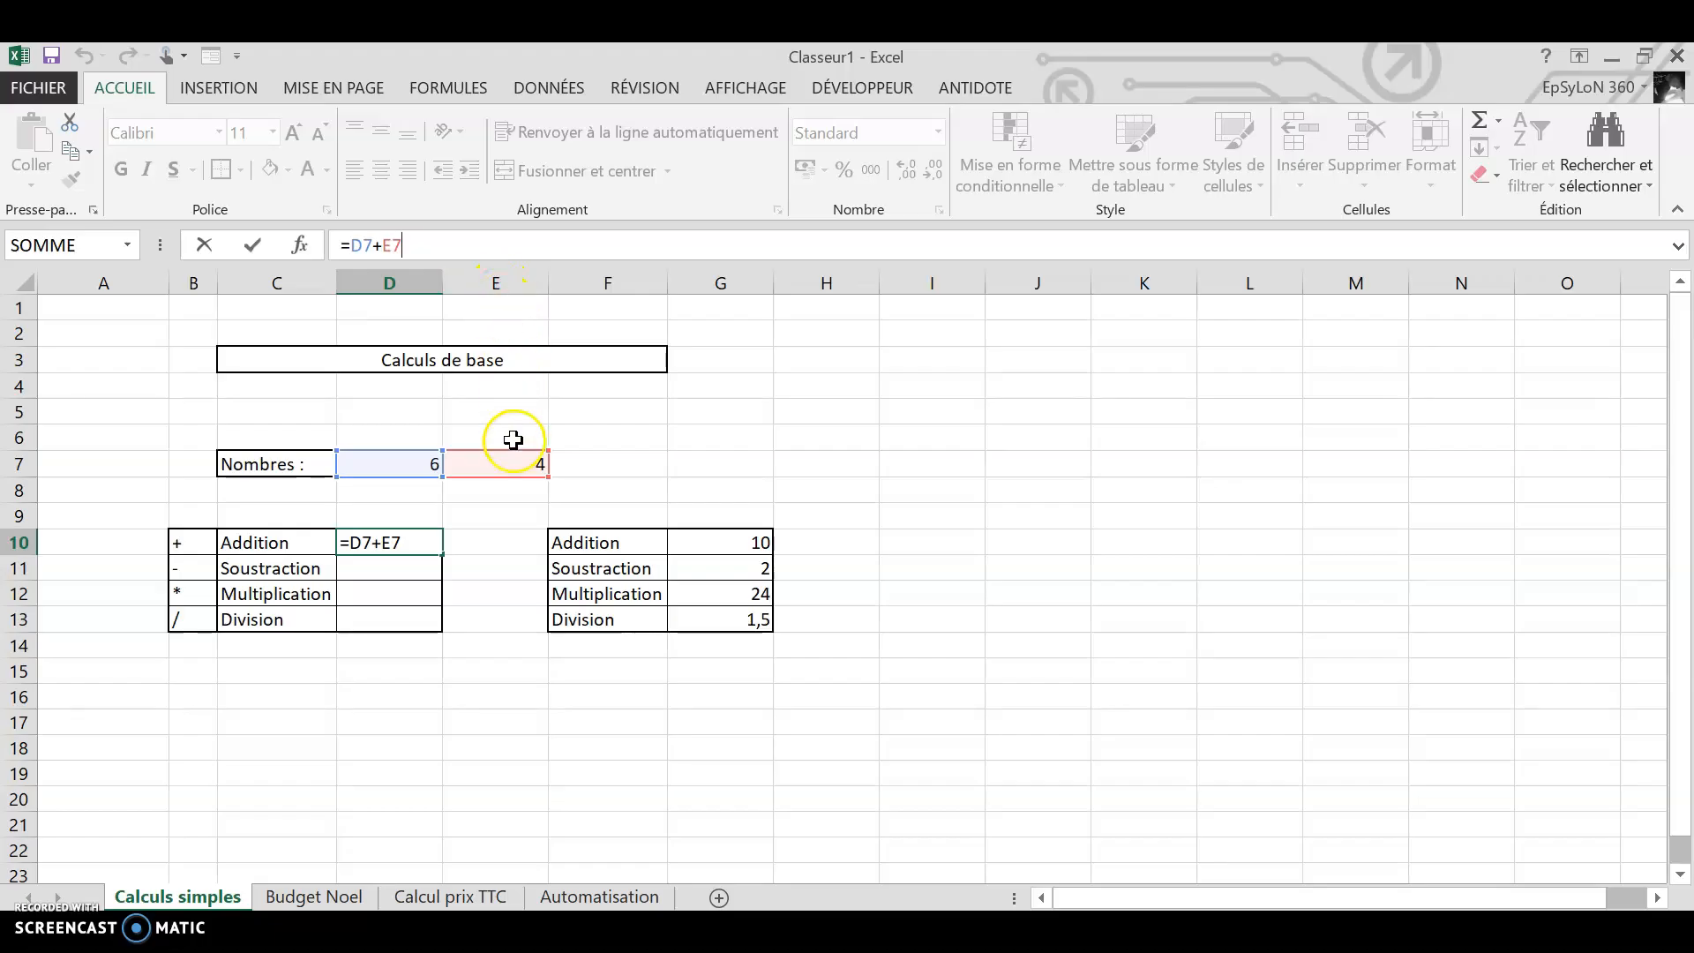
key("Return")
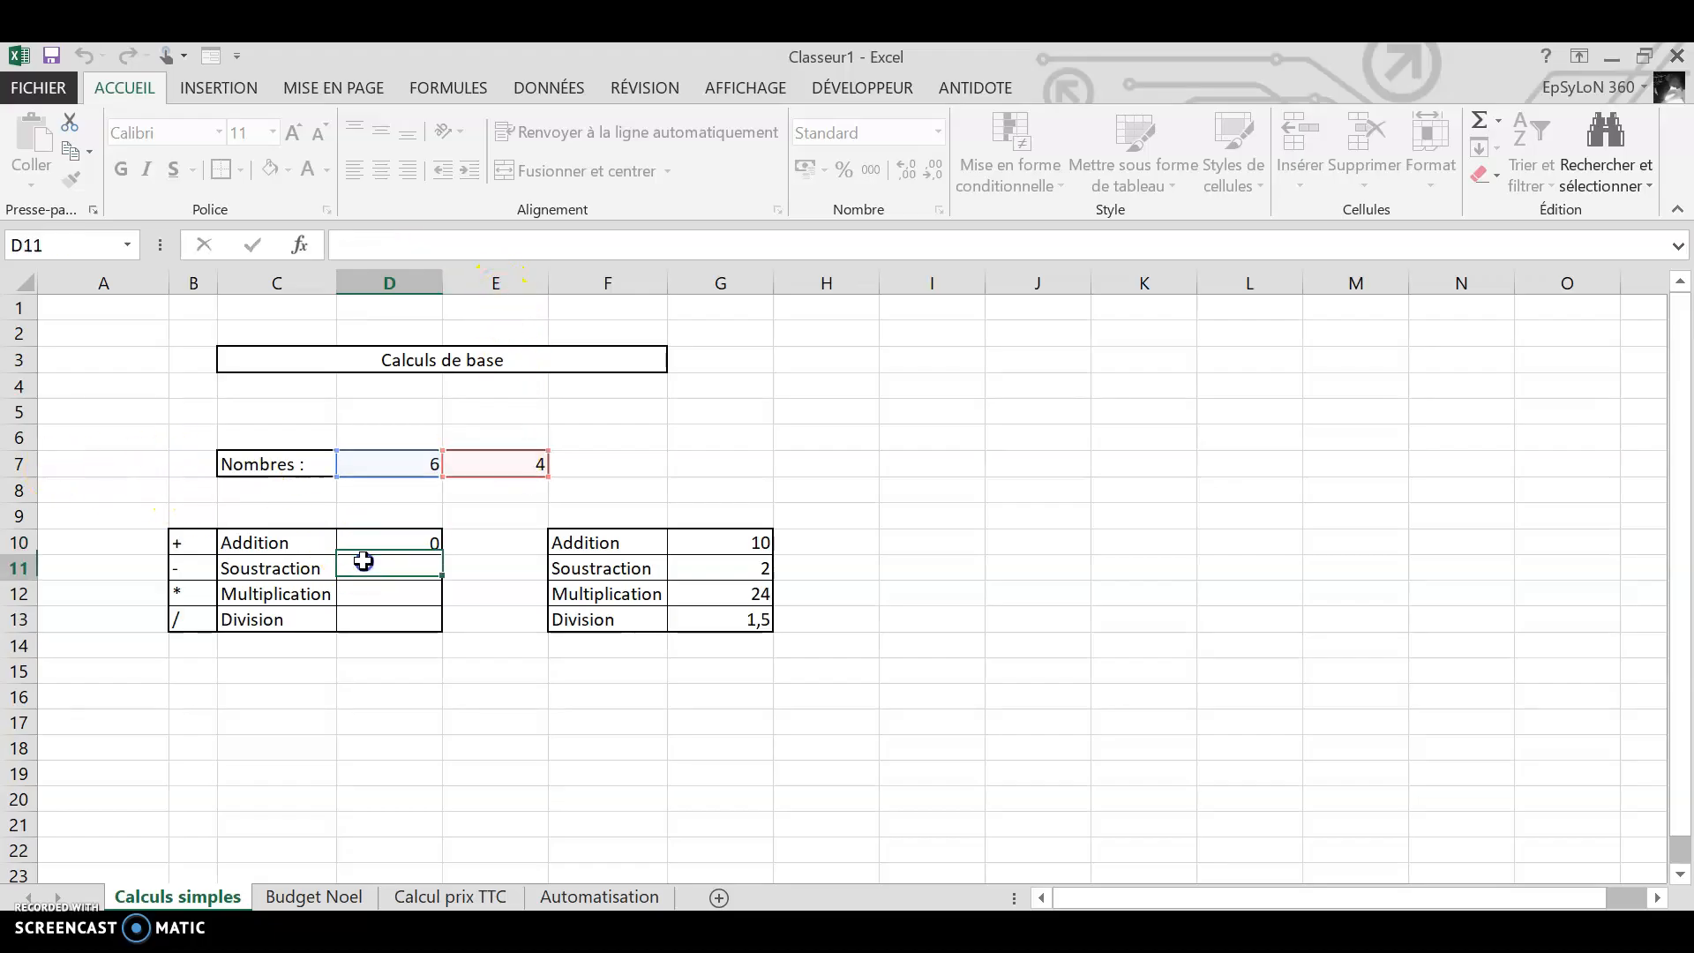
- Enter the formula =D7-E7 in cell D11 for the Soustraction row
type("+")
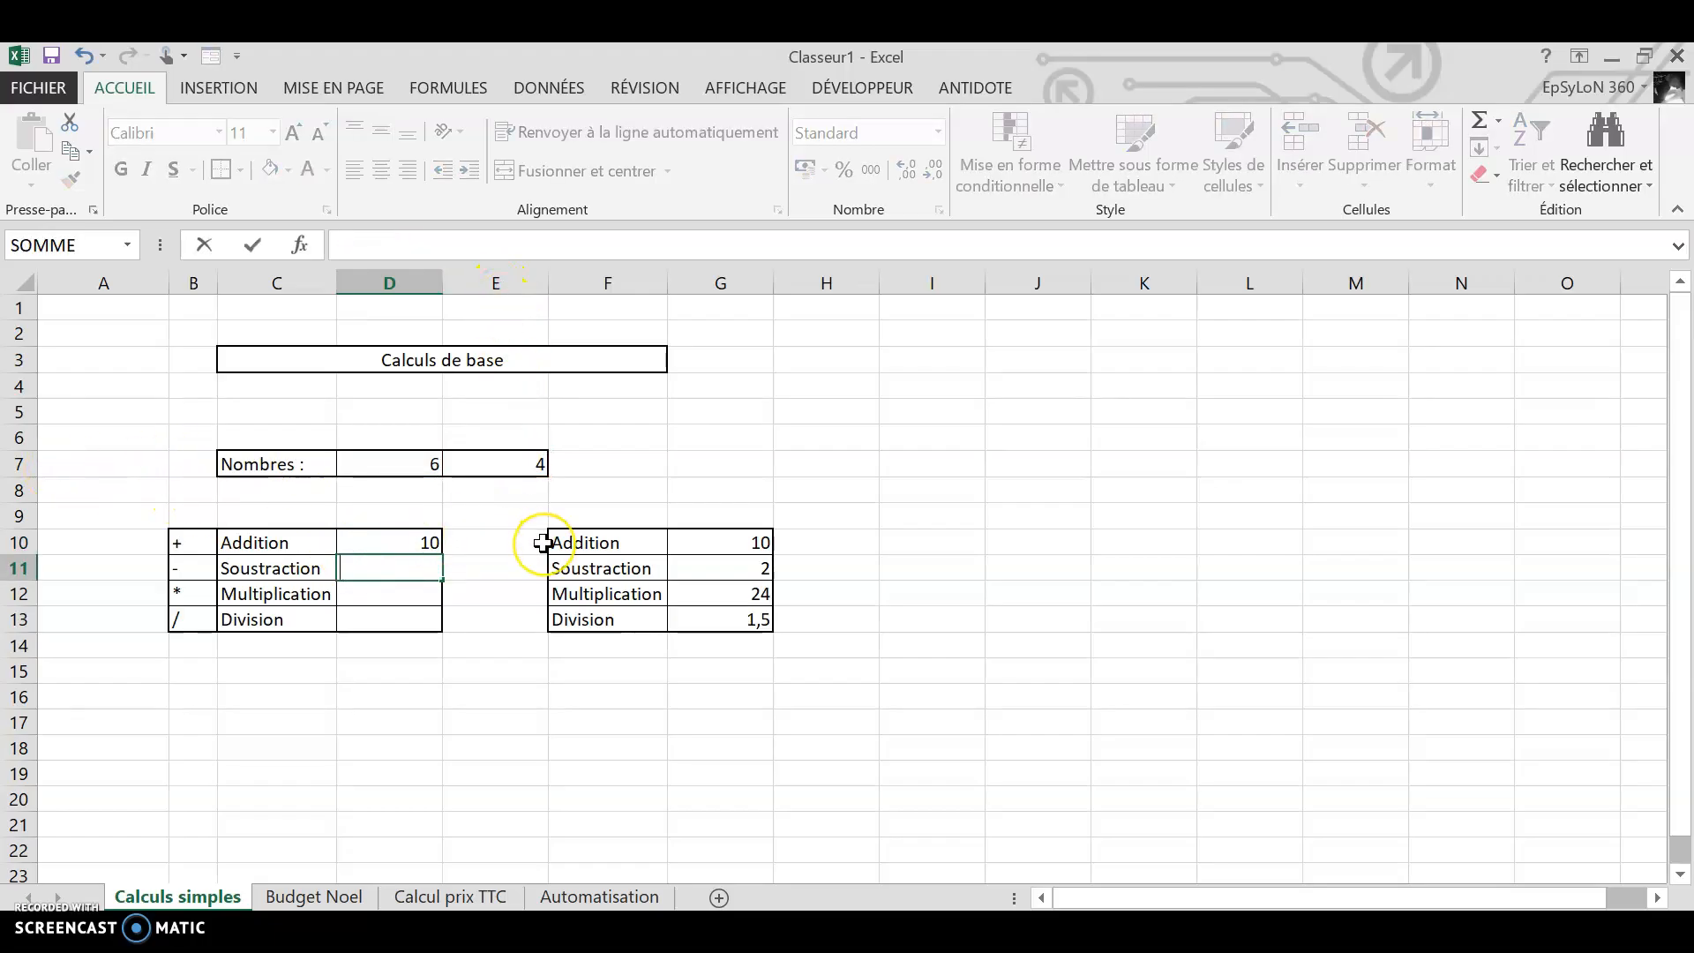
key("Escape")
key("Caps_Lock")
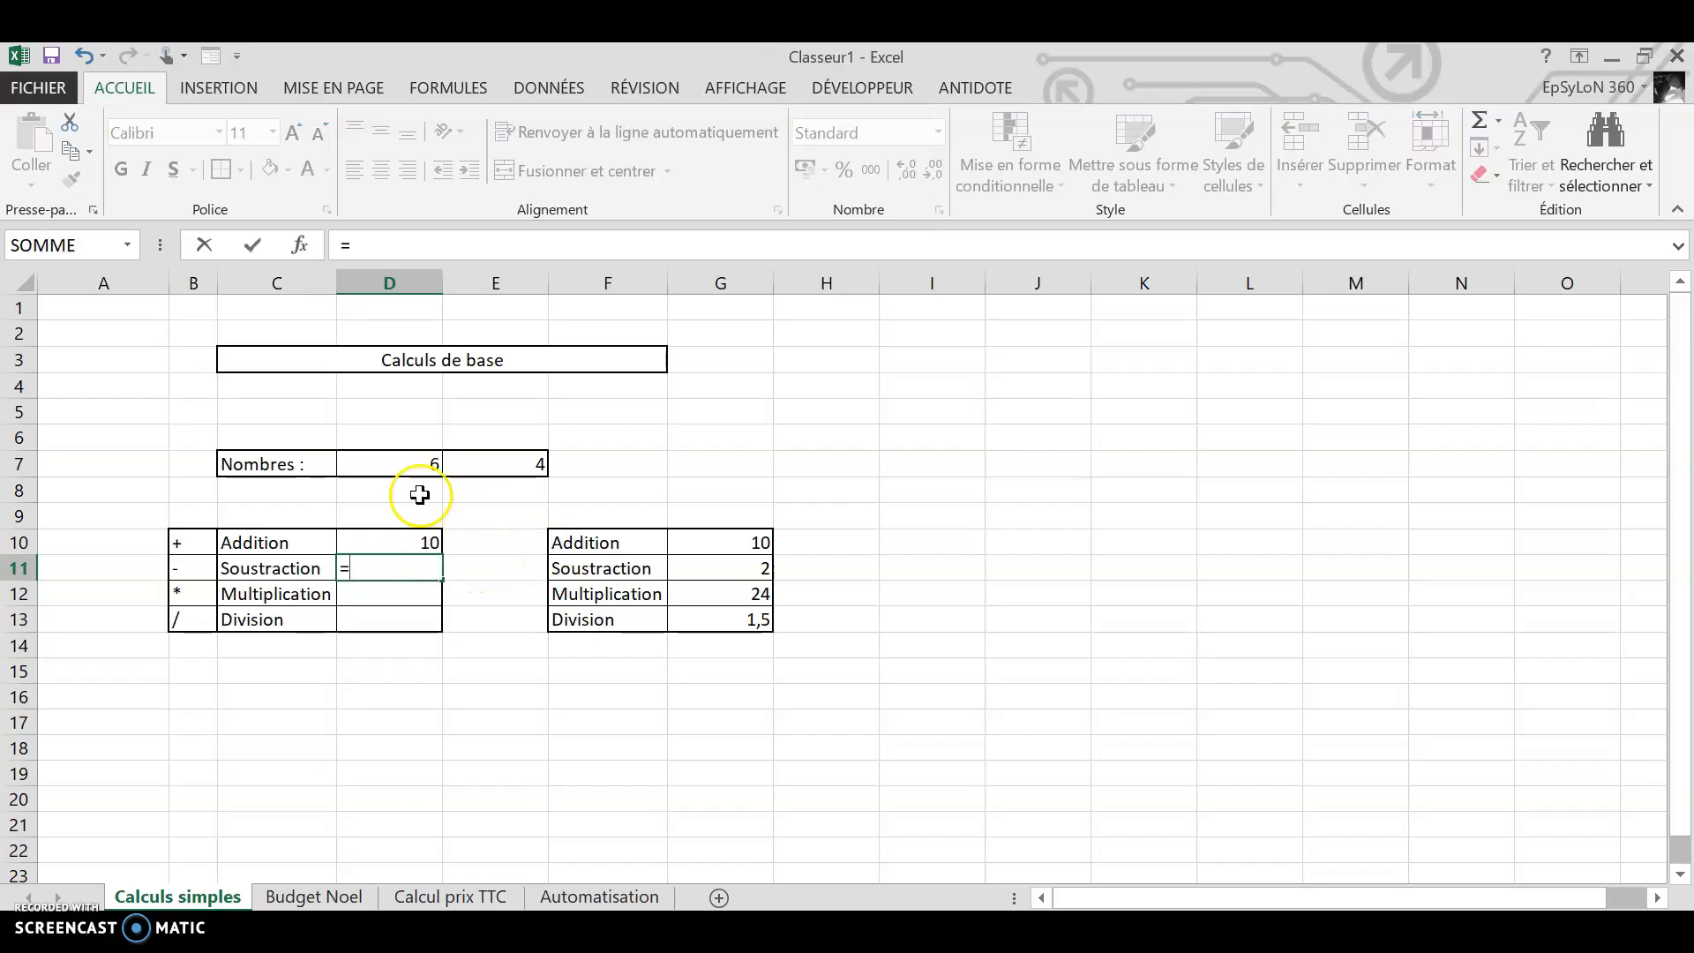
left_click(403, 465)
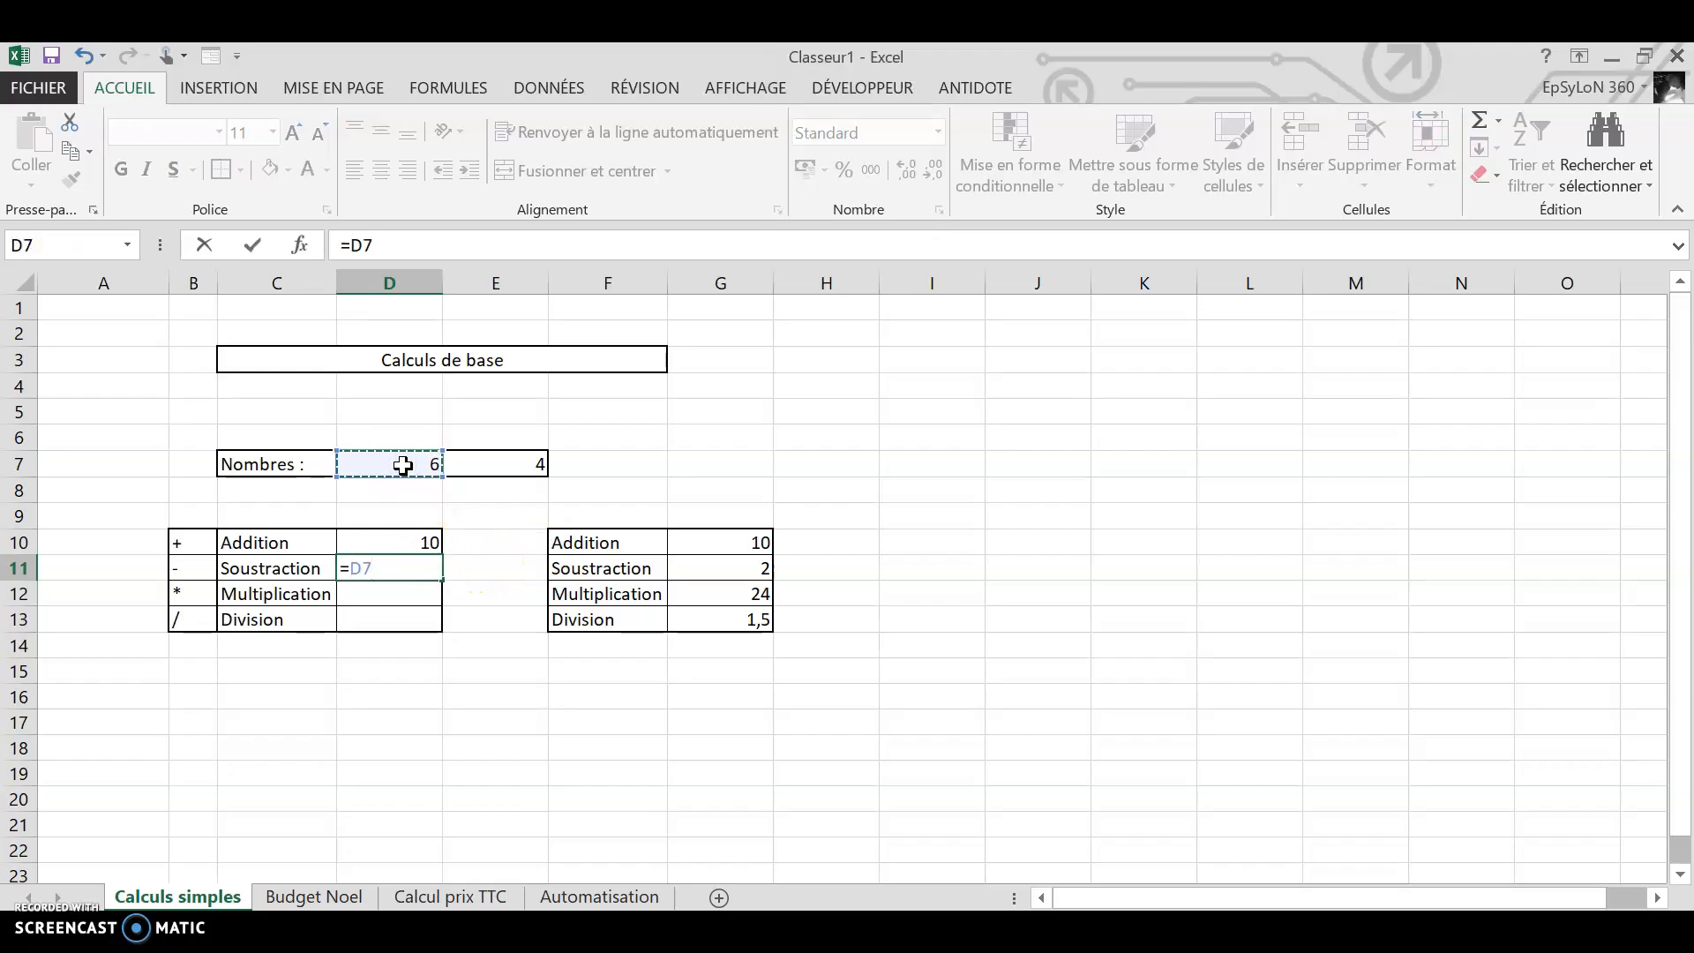
type("-")
left_click(508, 465)
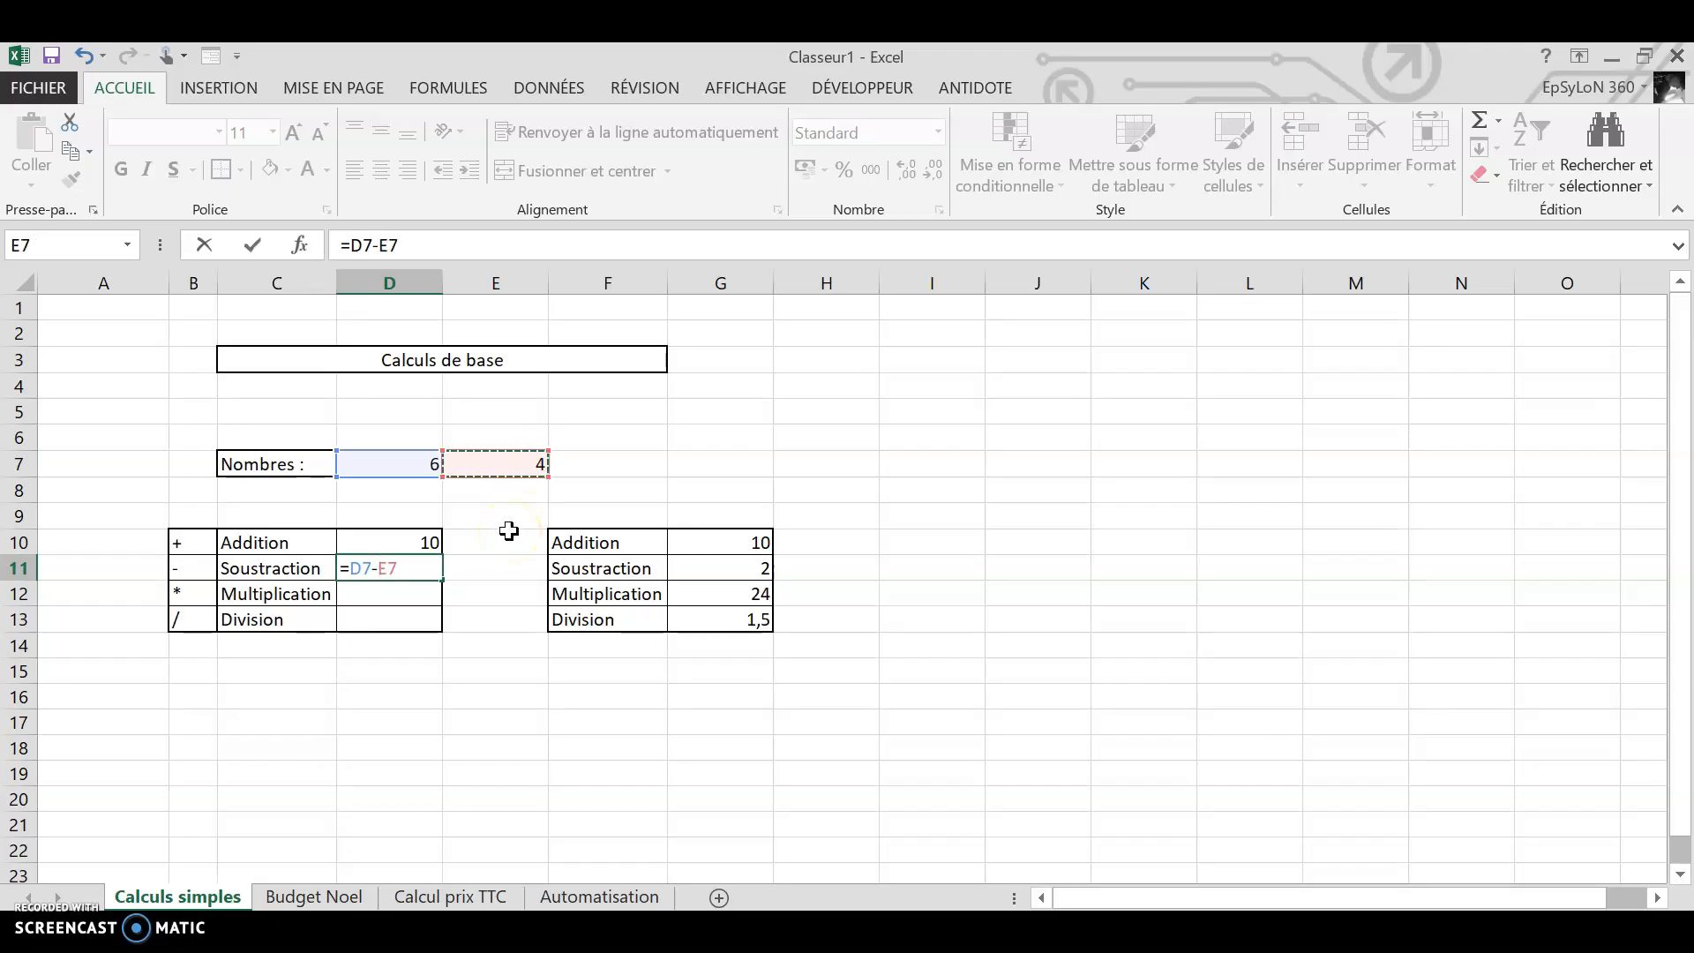
key("Return")
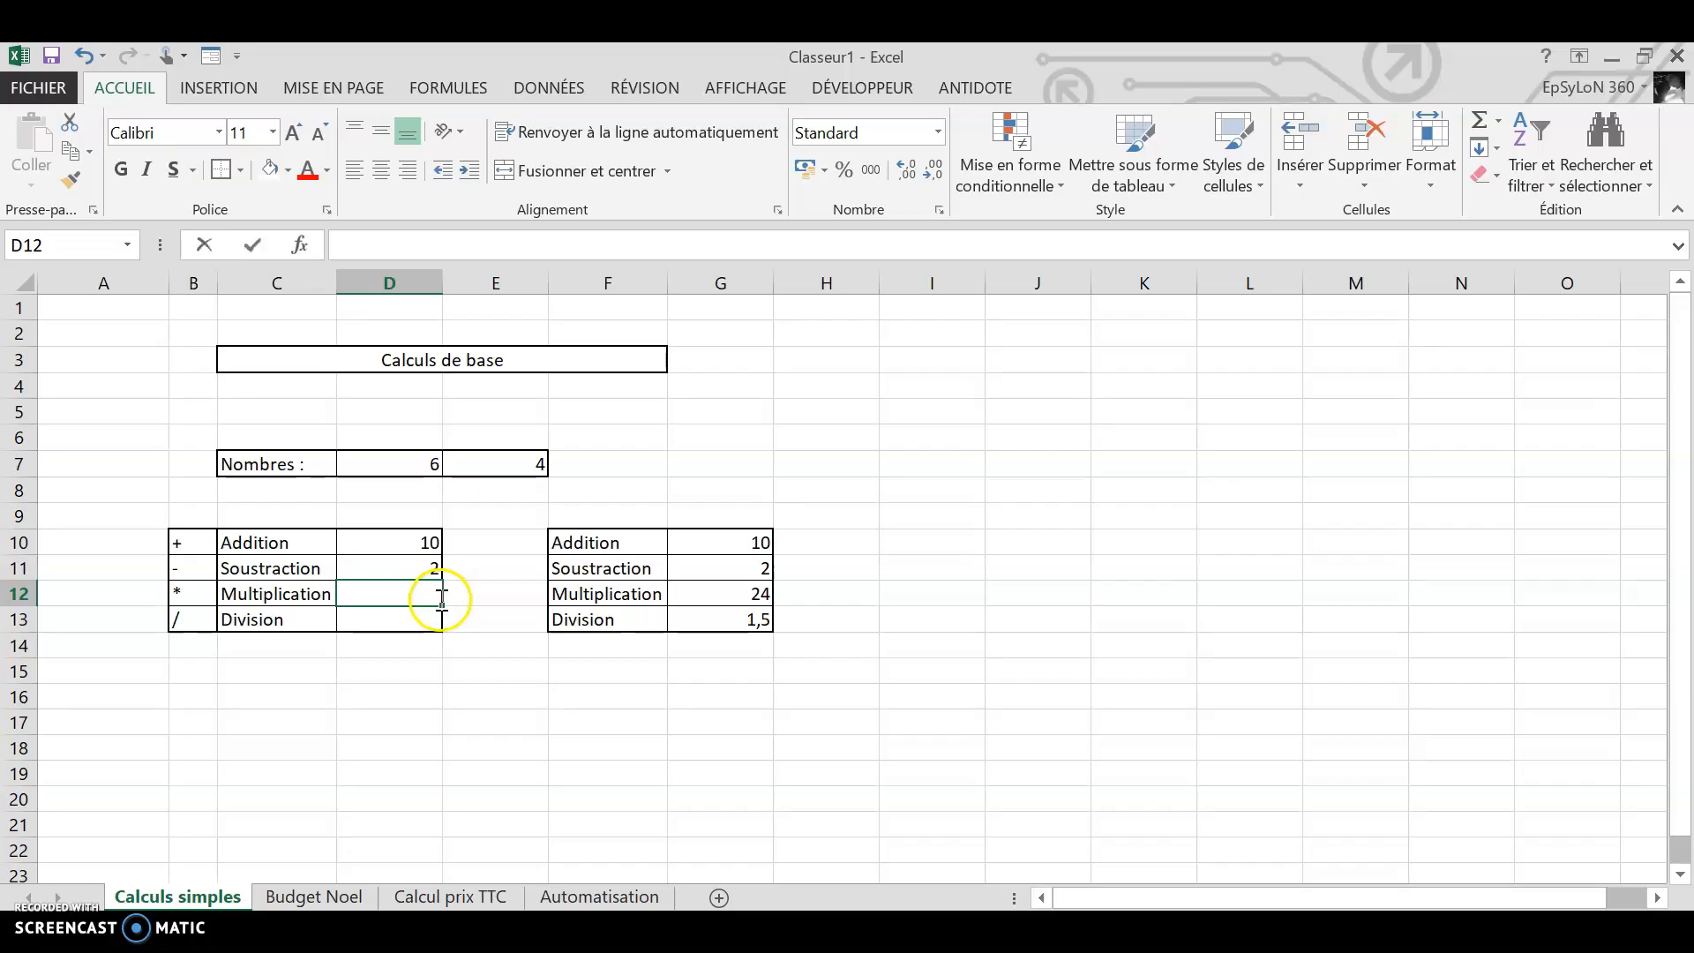
- Enter the formula =D7*E7 in cell D12 for the Multiplication row
type("=")
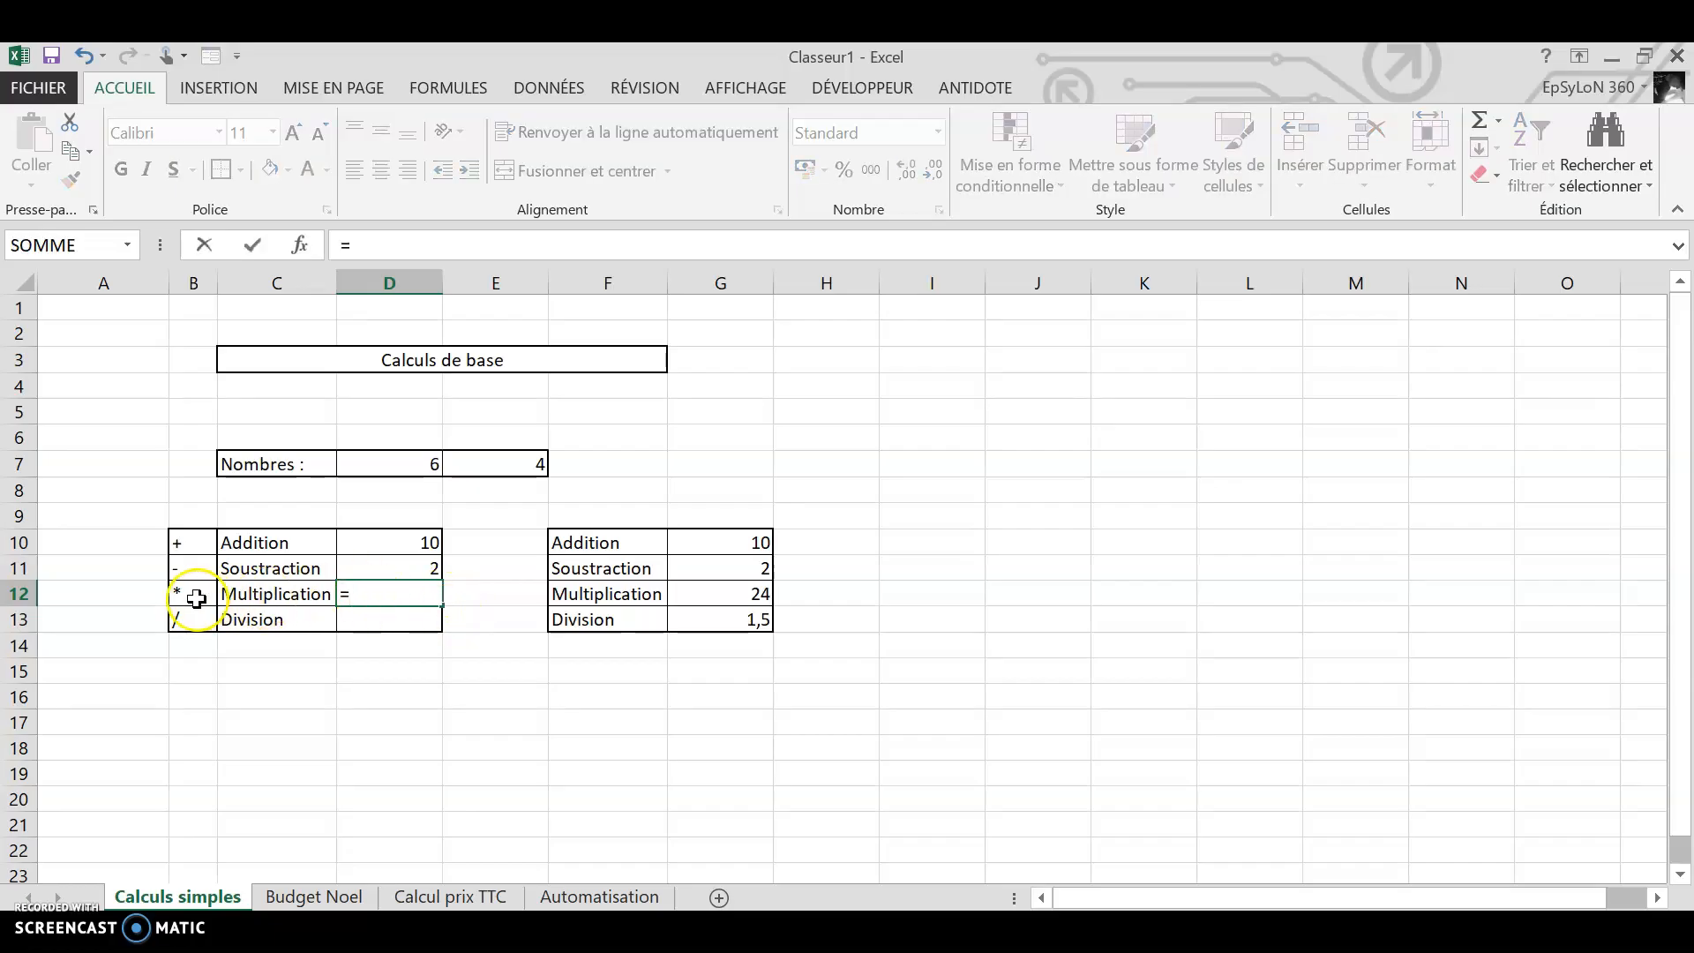
left_click(402, 462)
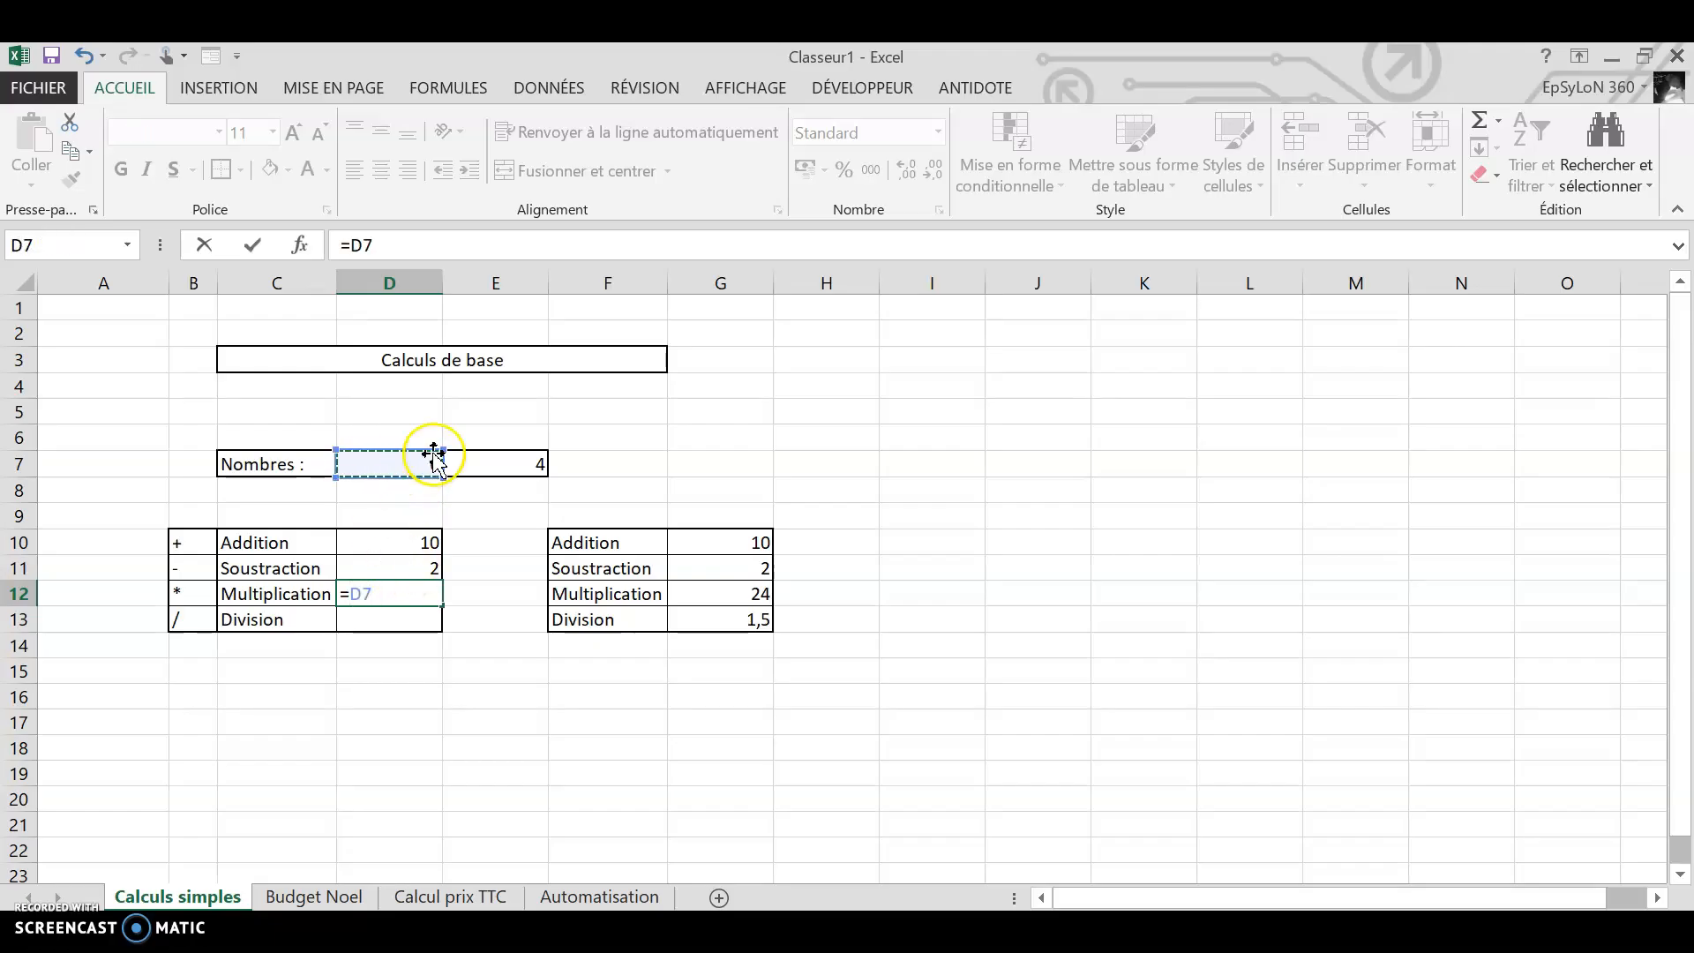
type("x")
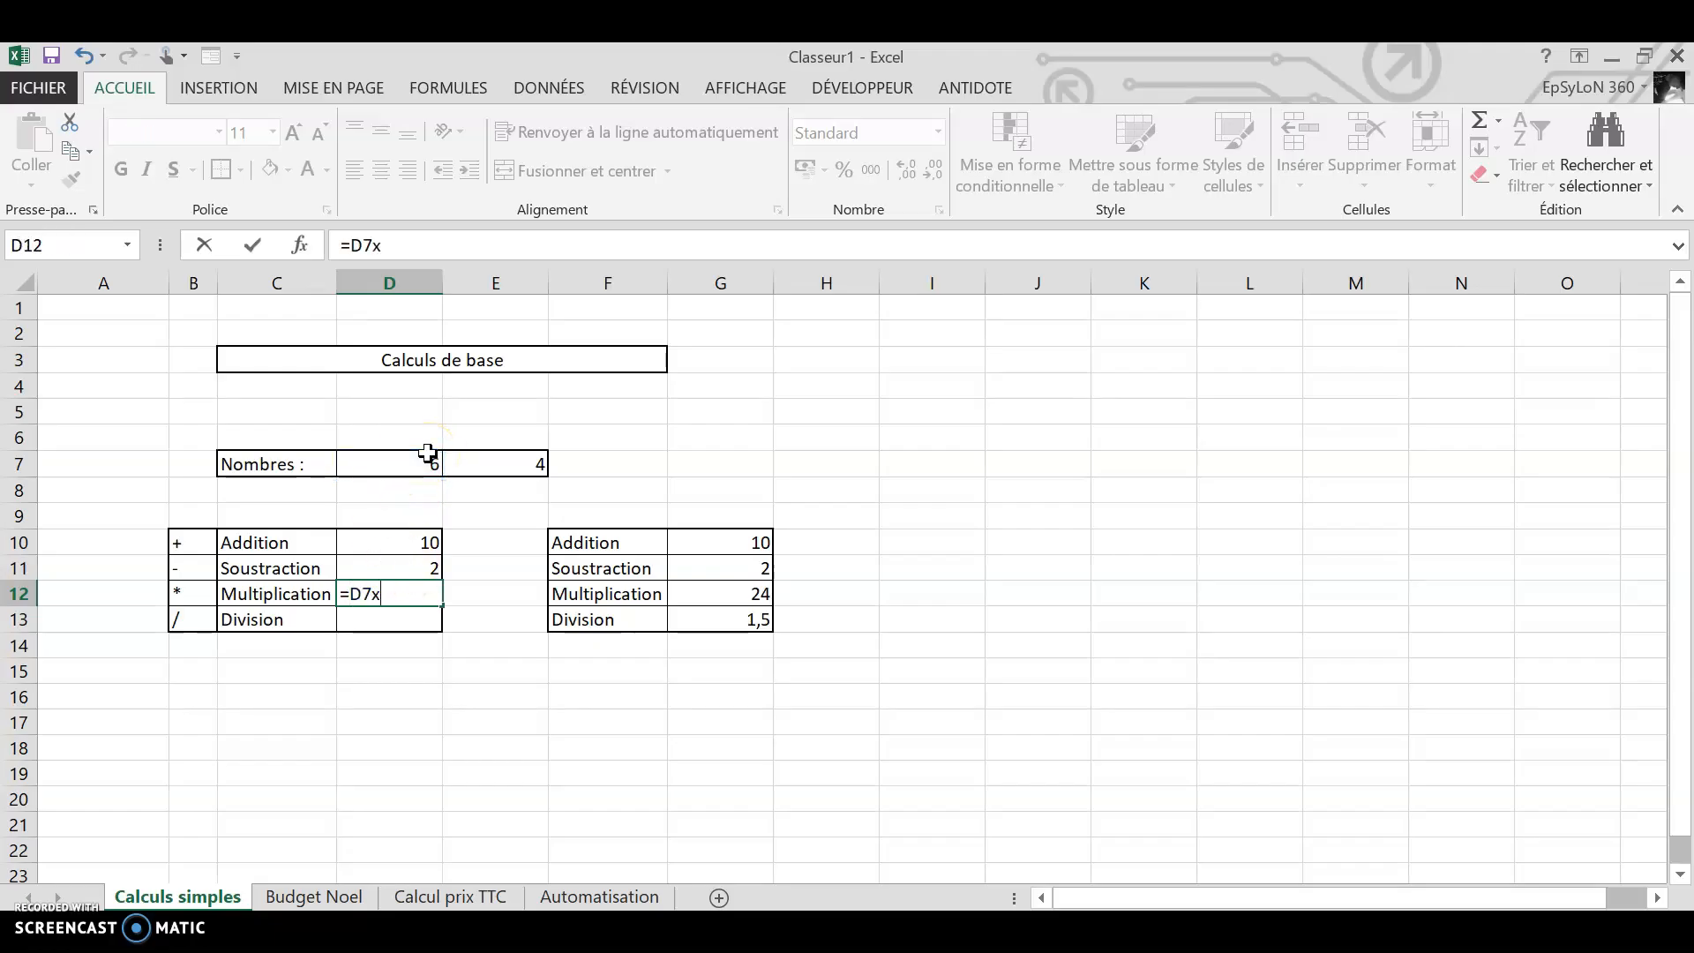
key("BackSpace")
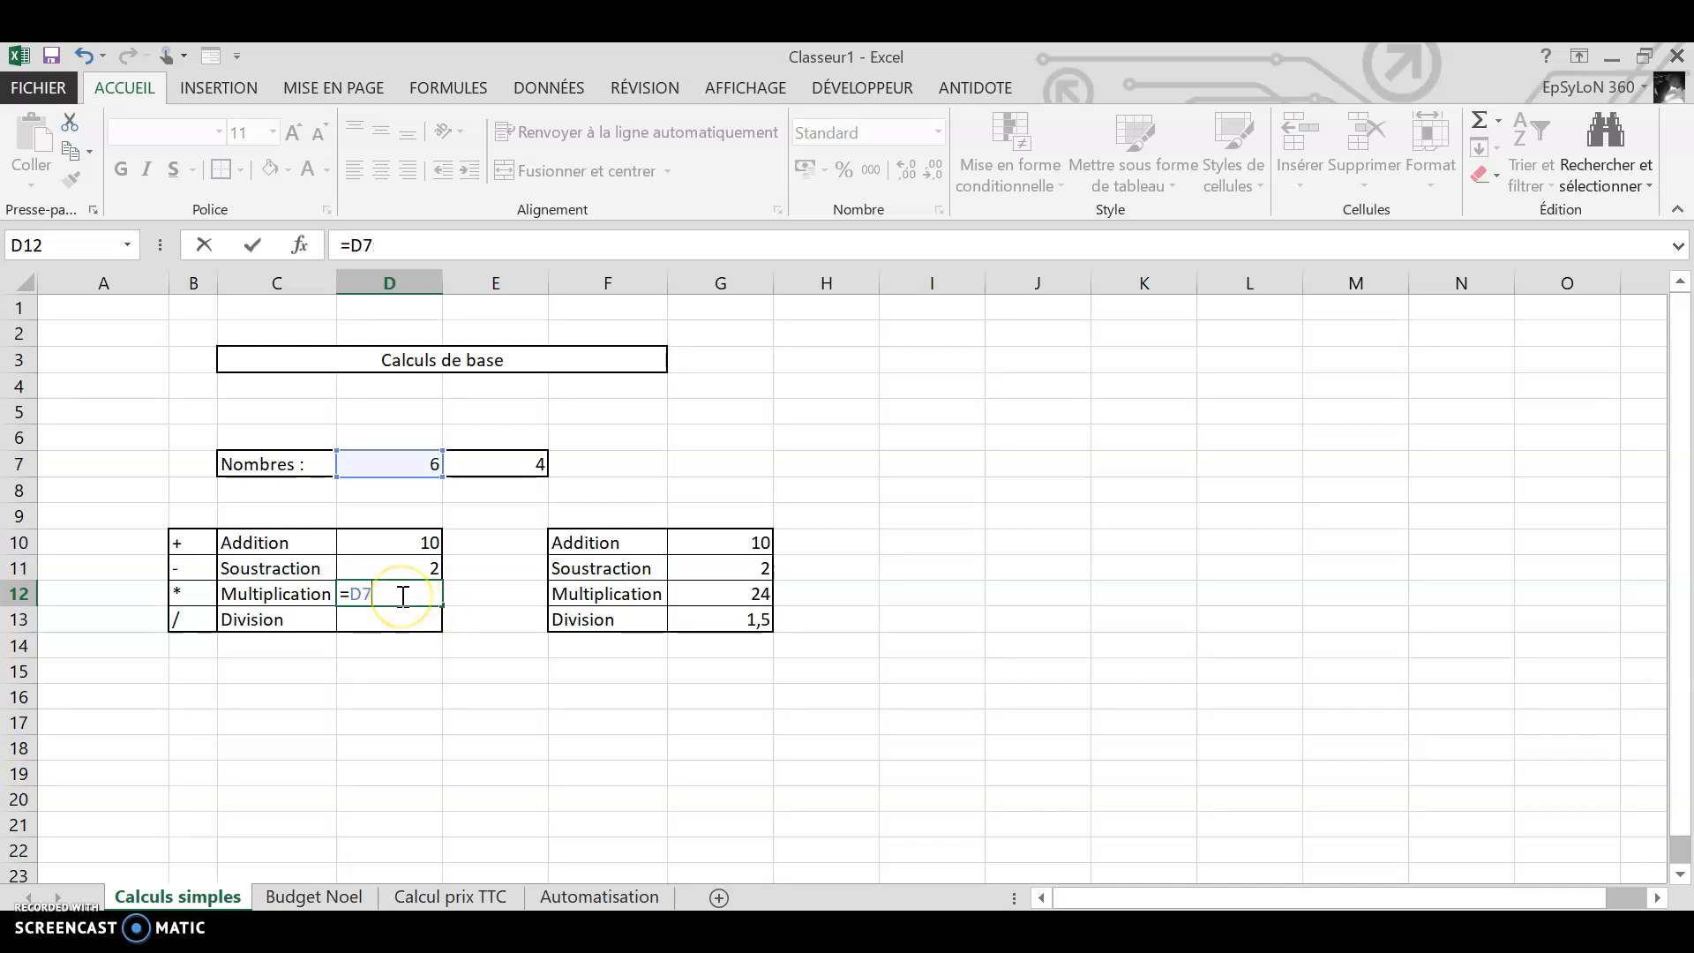
type("*")
left_click(496, 464)
key("Return")
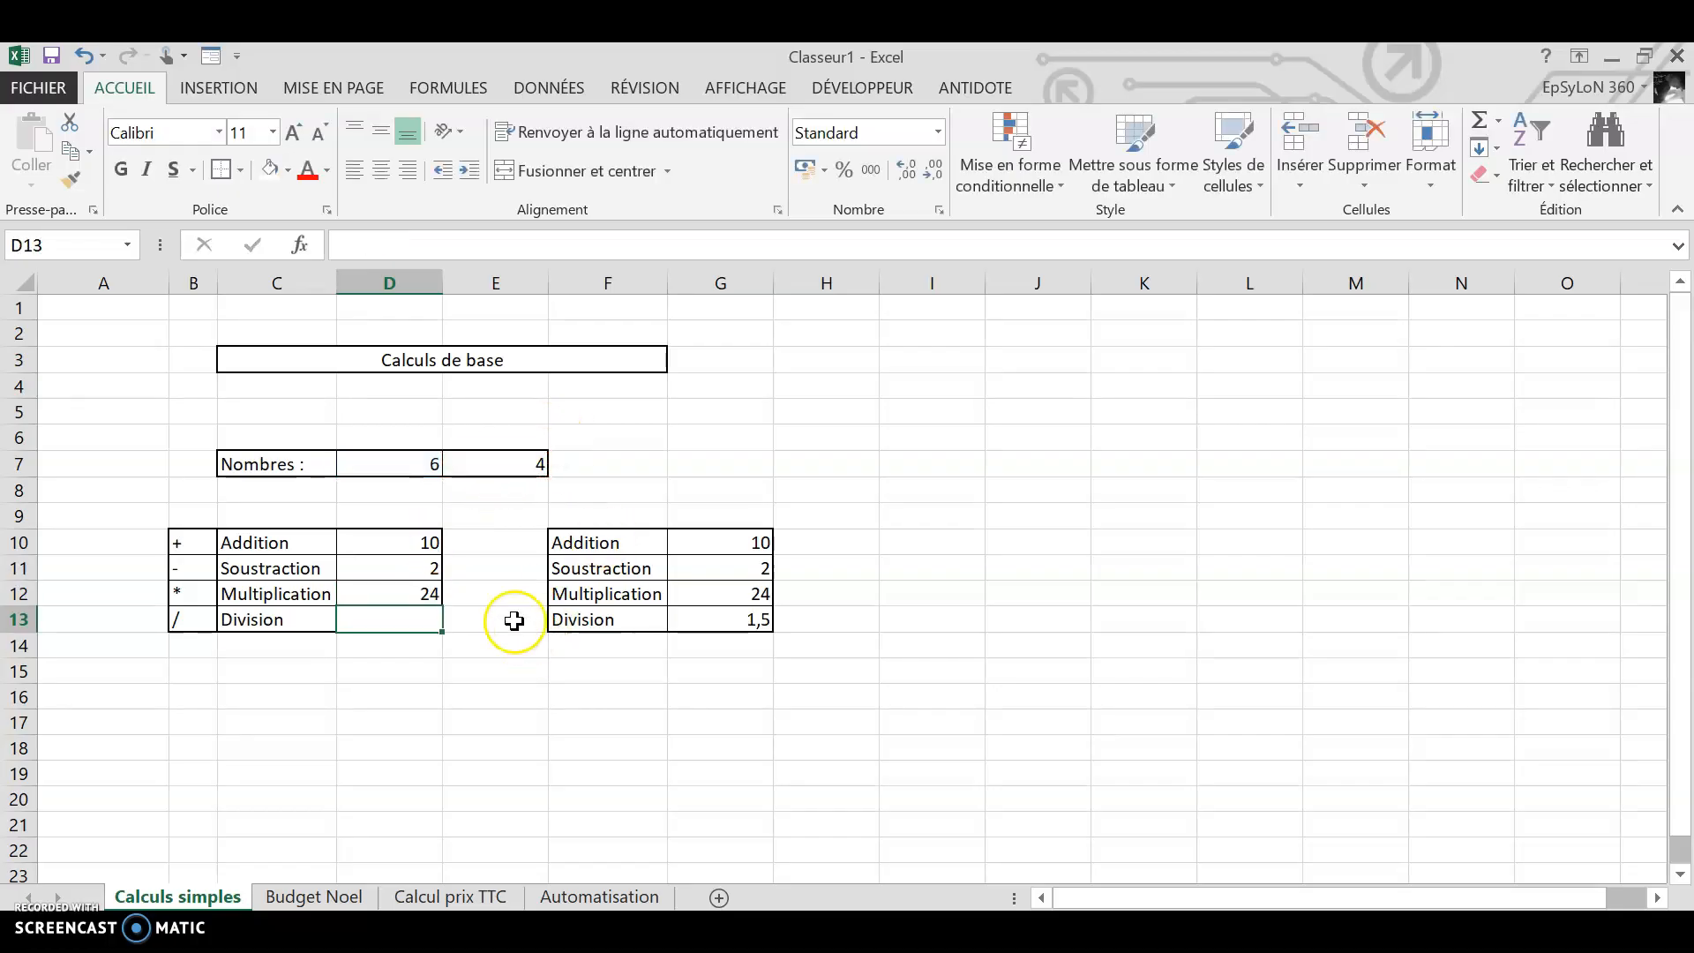
- Enter the formula =D7/E7 in cell D13 for the Division row
type("=")
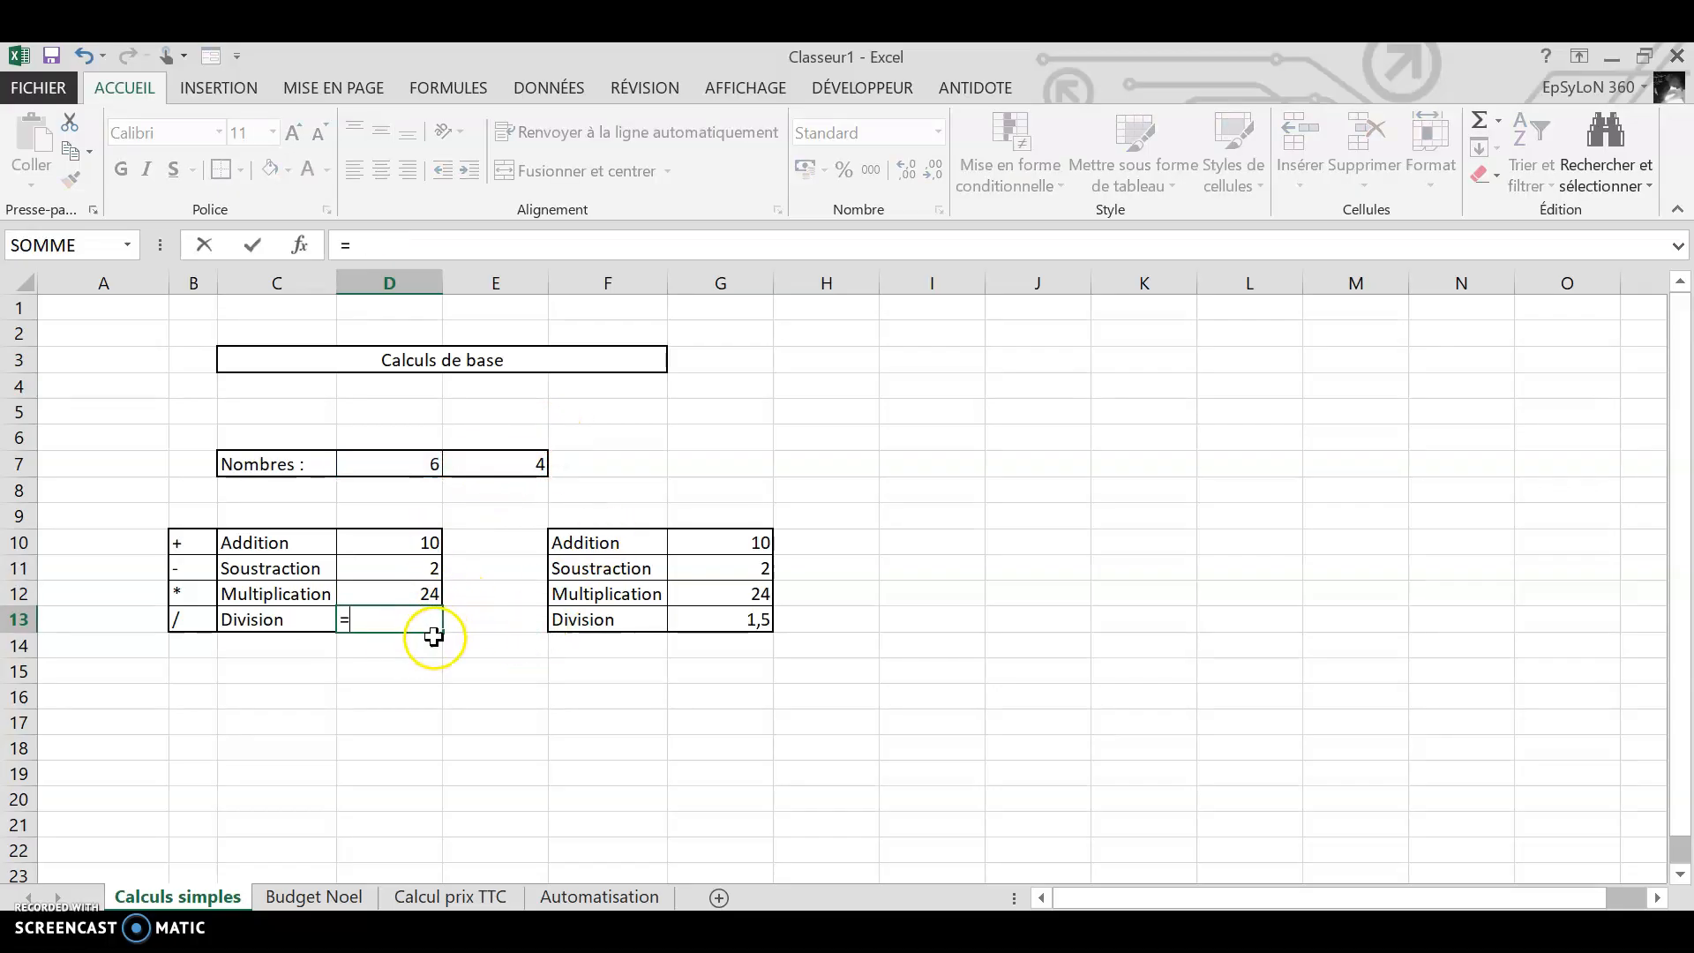
left_click(392, 469)
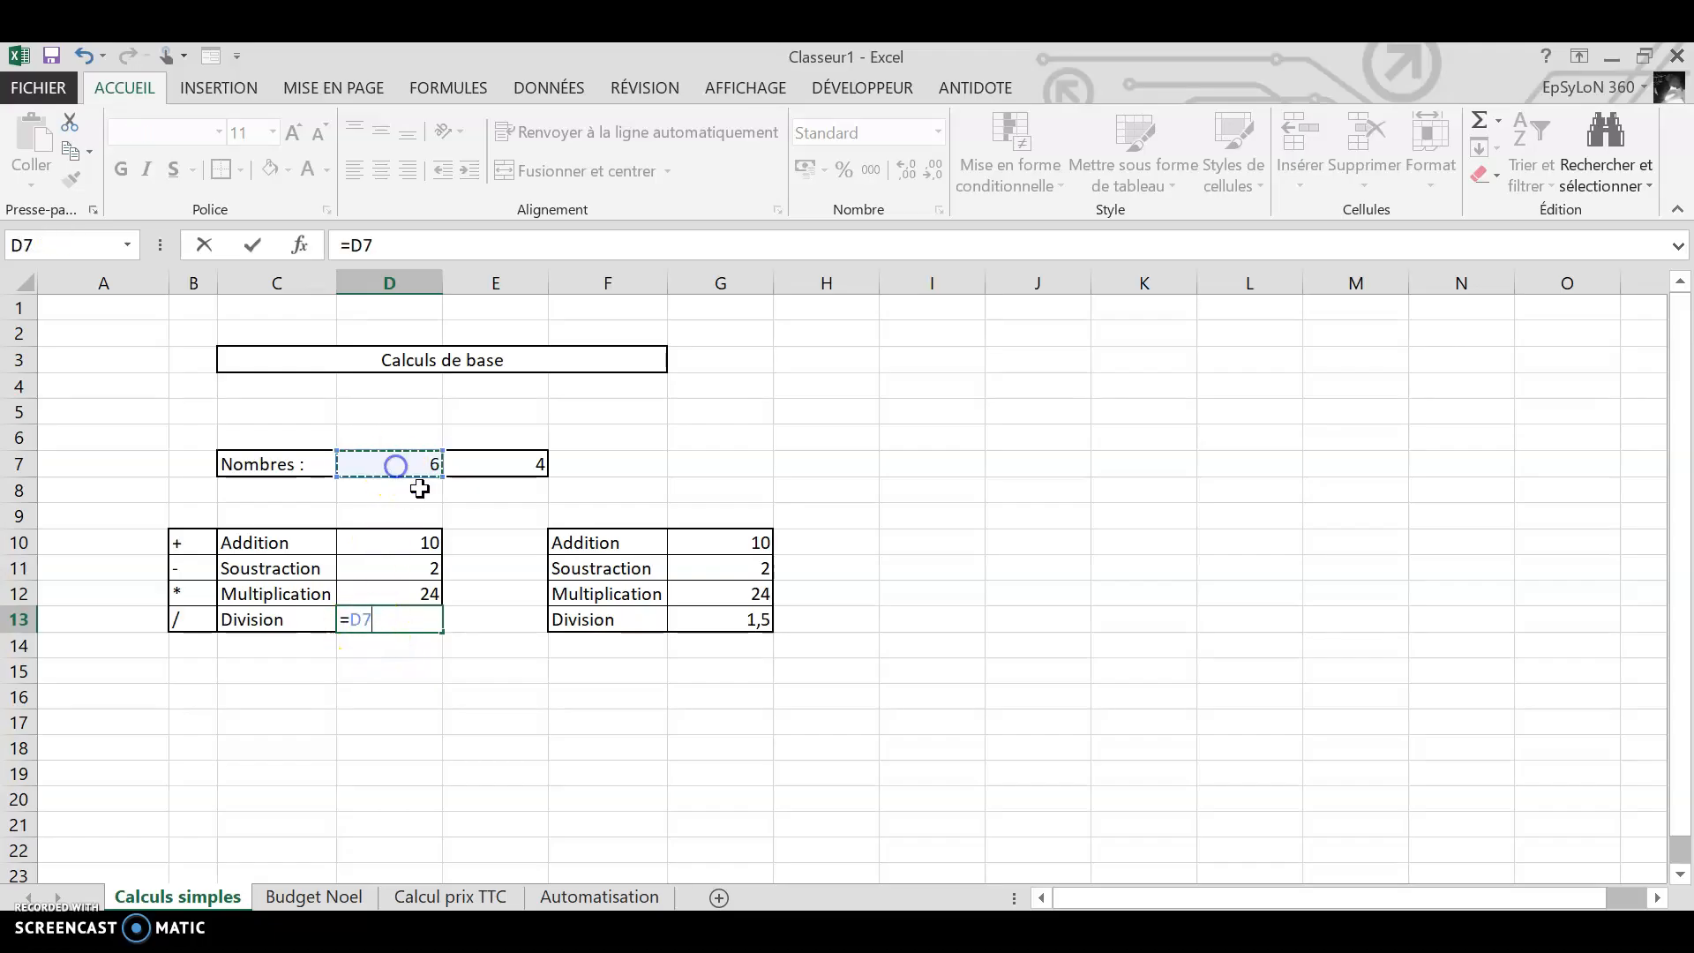
type(":")
key("BackSpace")
key("BackSpace")
left_click(405, 620)
key("Caps_Lock")
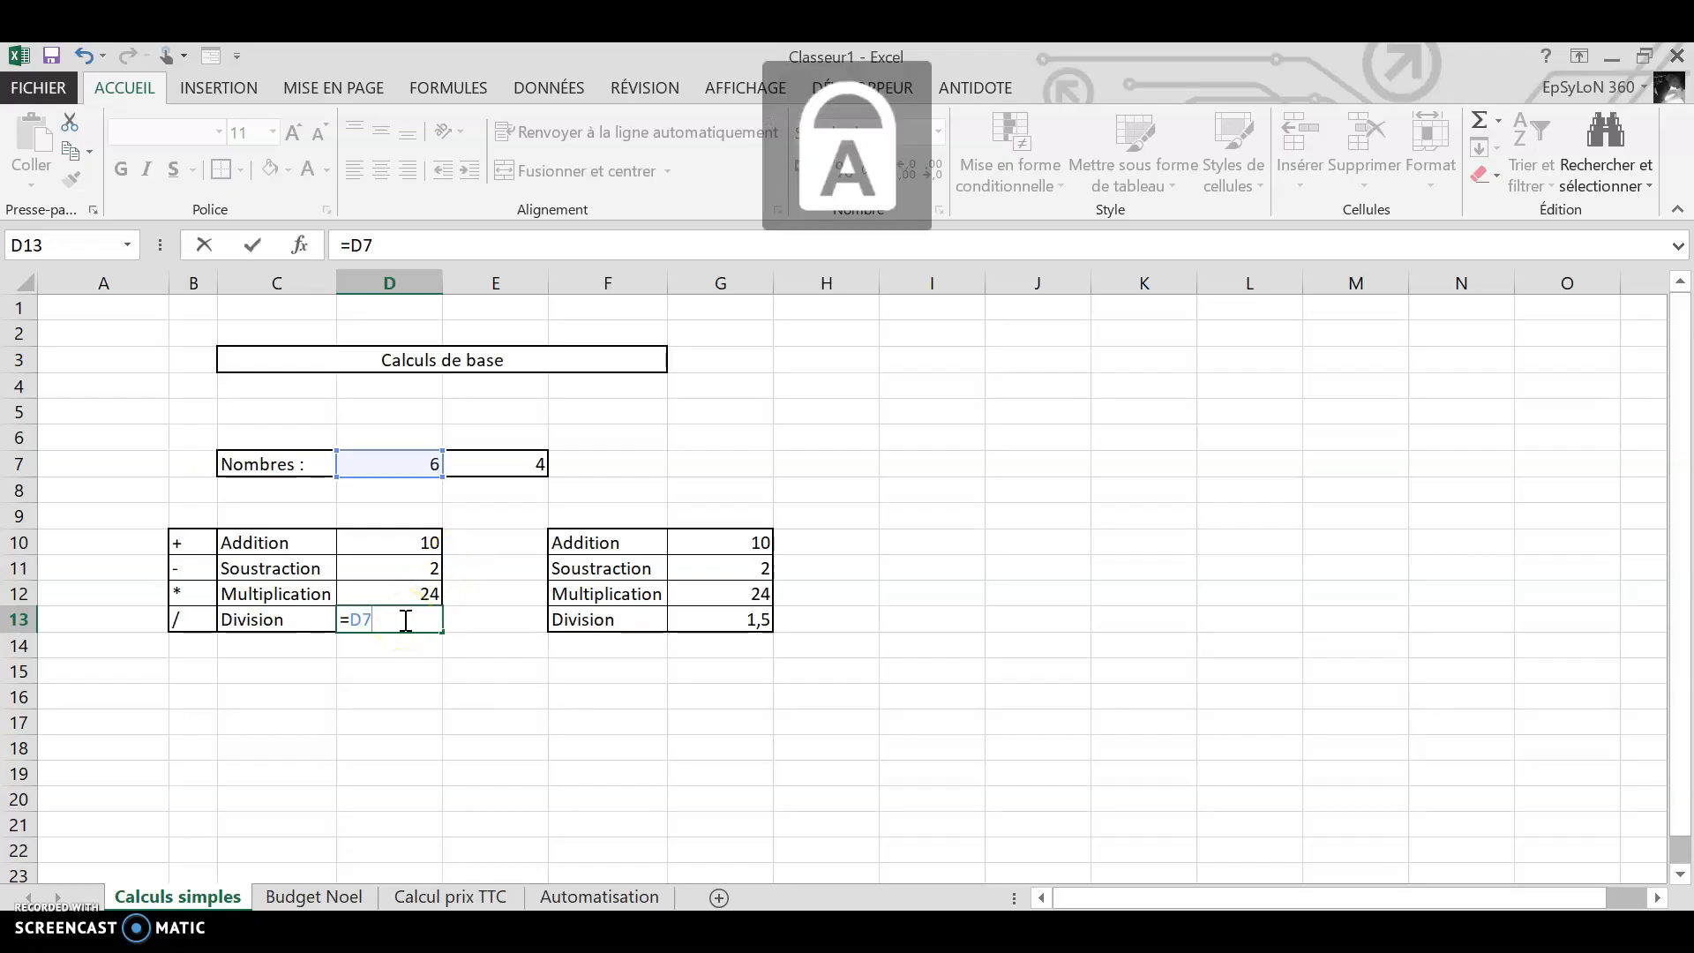
key("Caps_Lock")
left_click(493, 468)
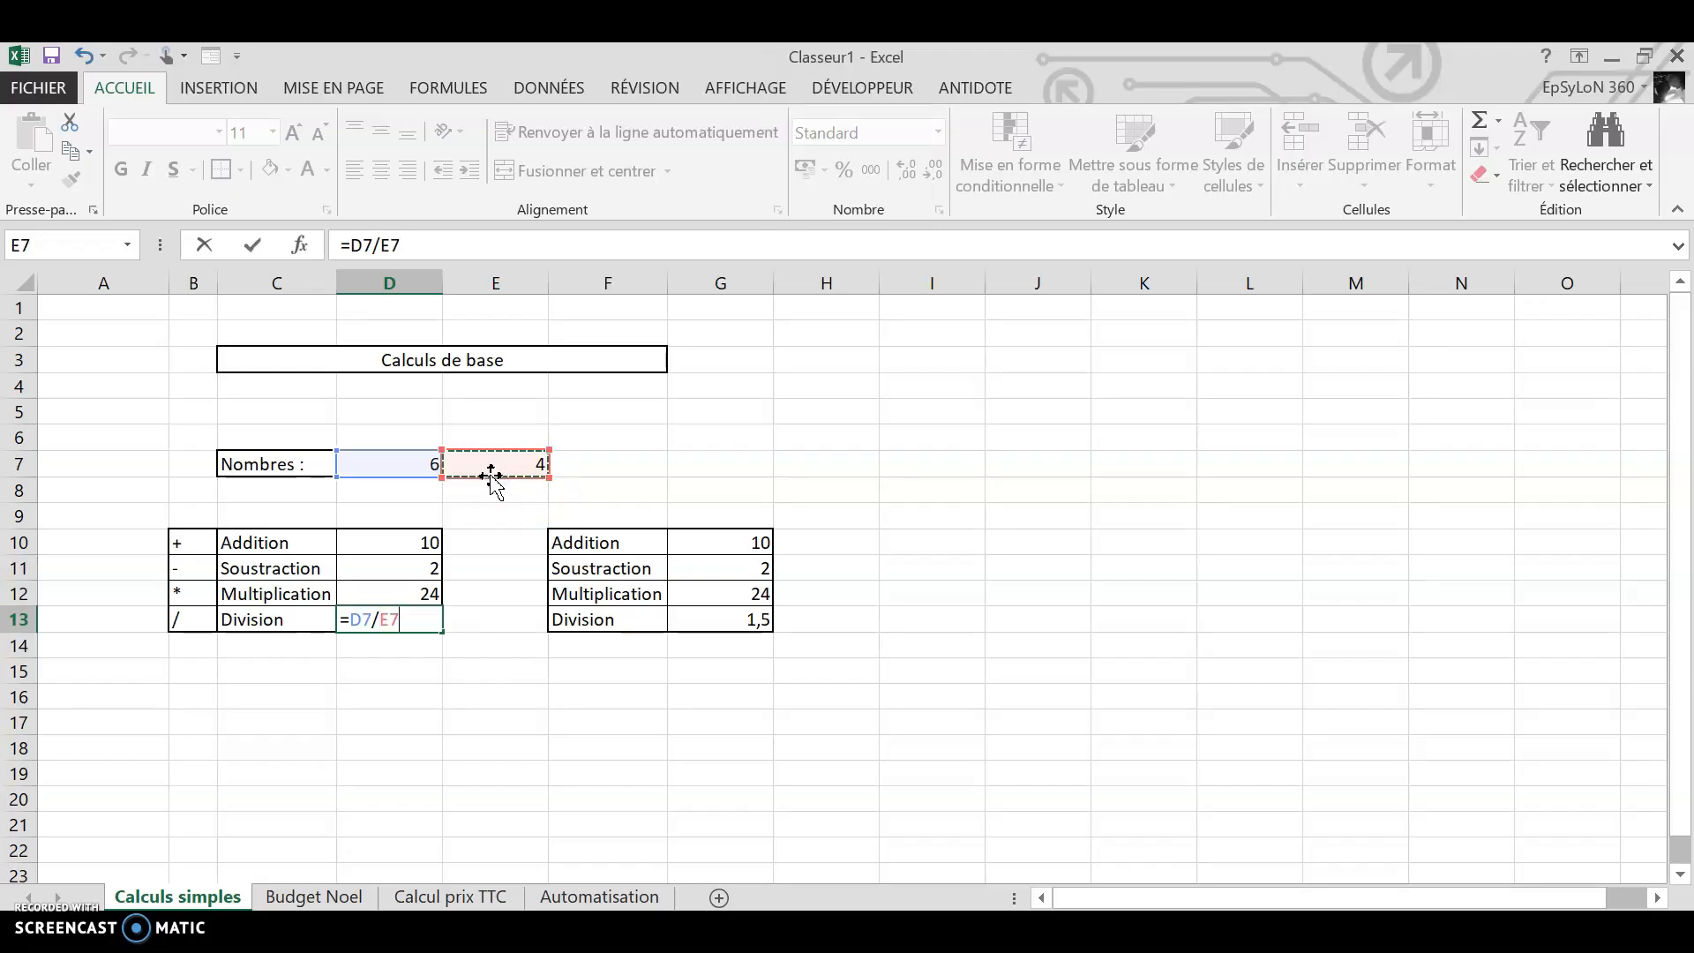
key("Return")
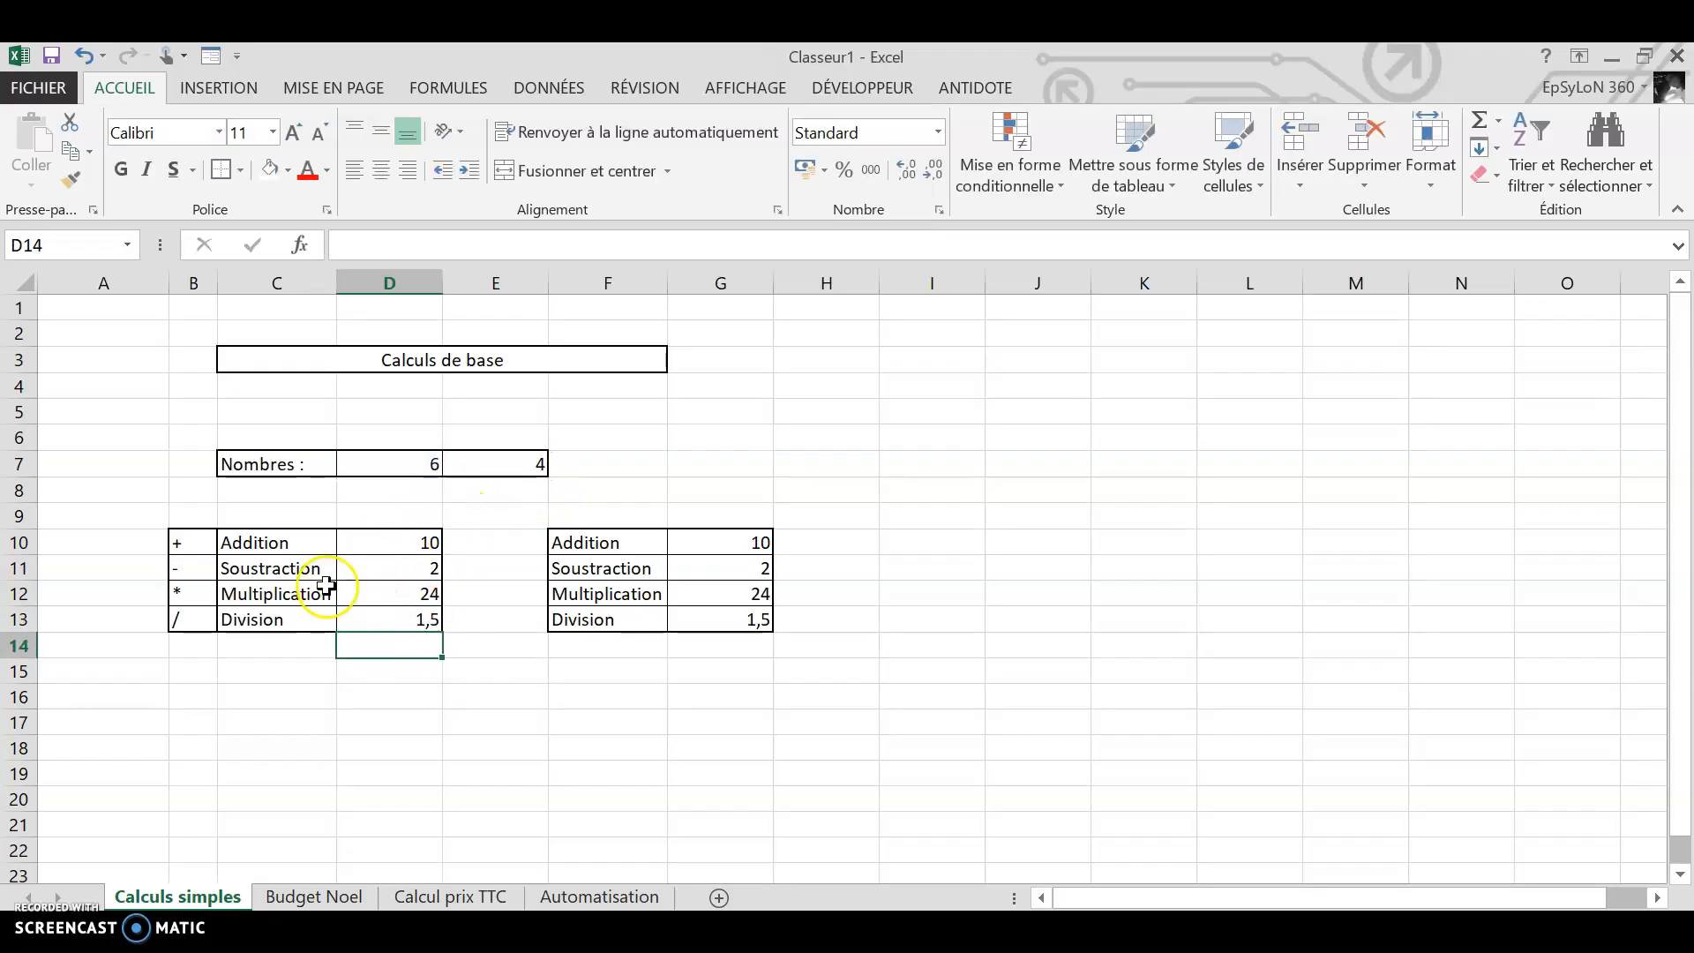
- Compare the Addition formula in D10 with the formulas in G10 and G11 of the second table
left_click(397, 541)
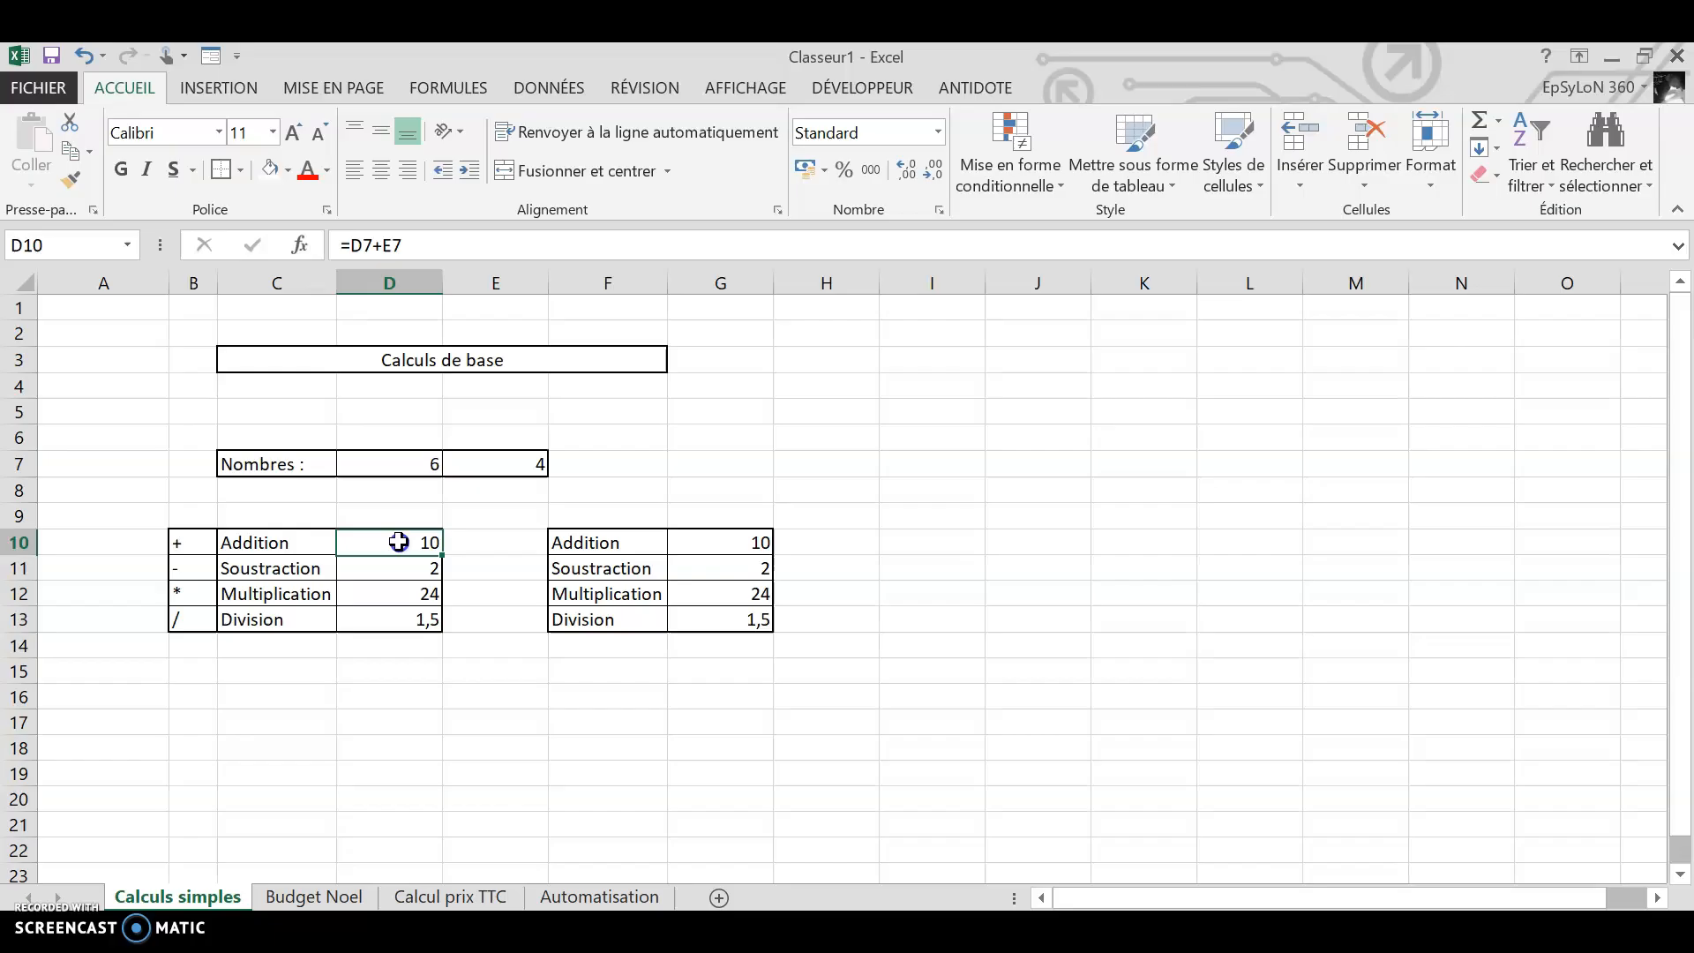
left_click(506, 244)
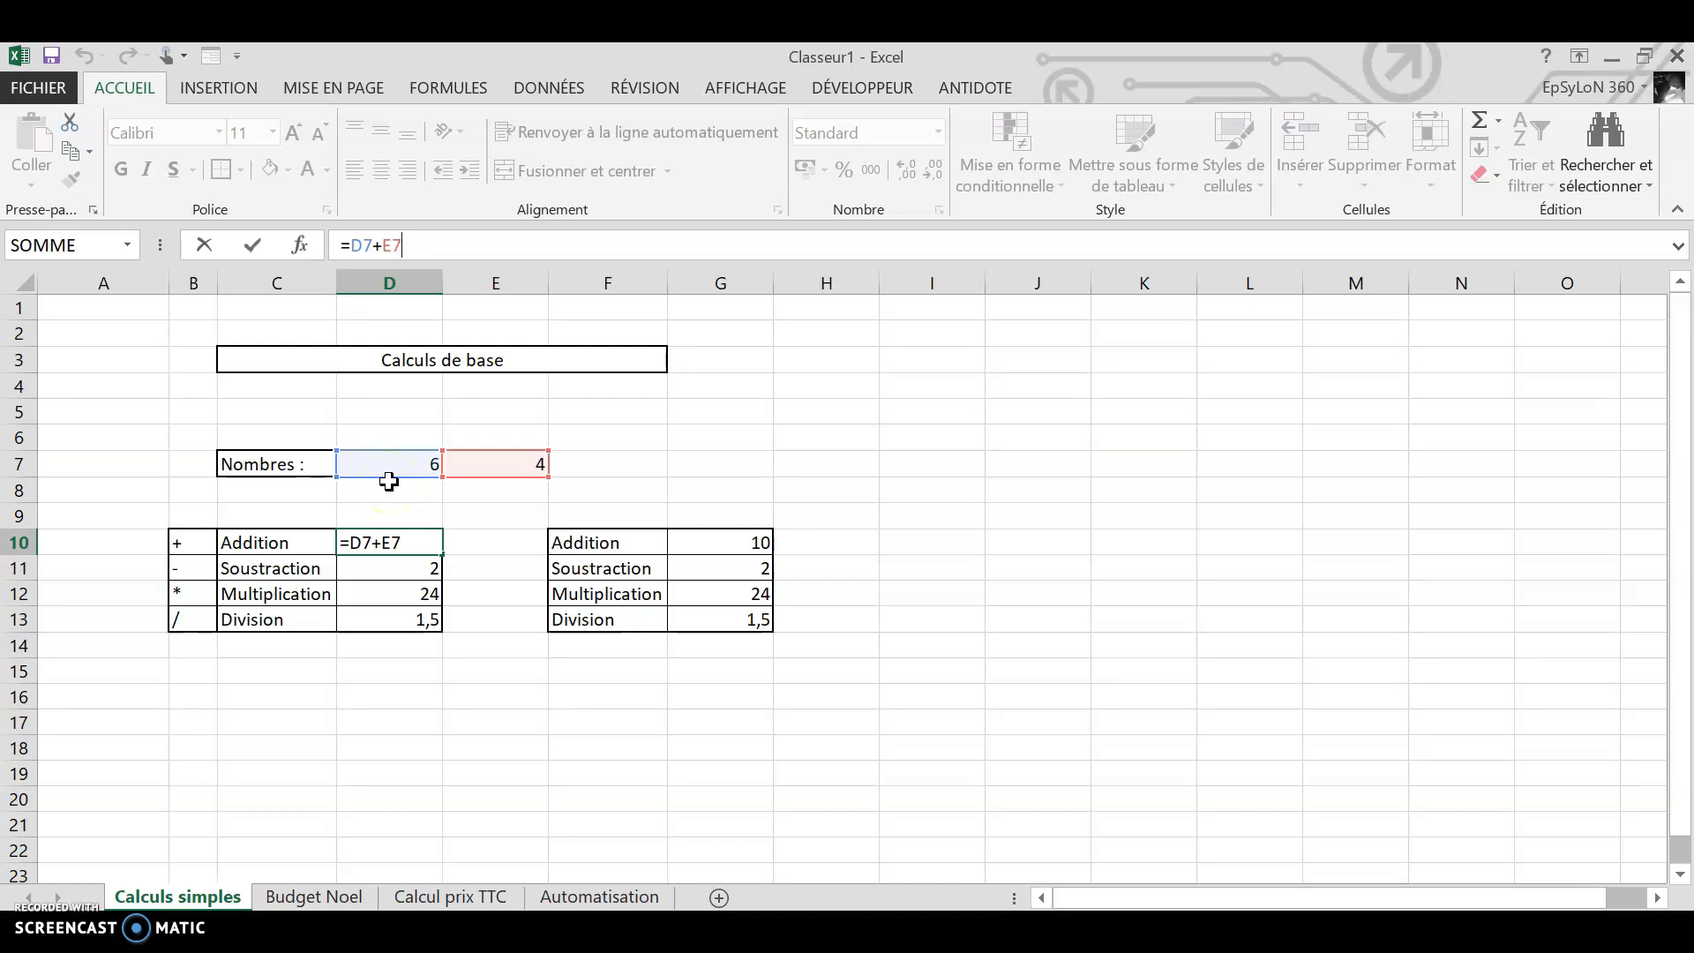
key("Return")
double_click(734, 543)
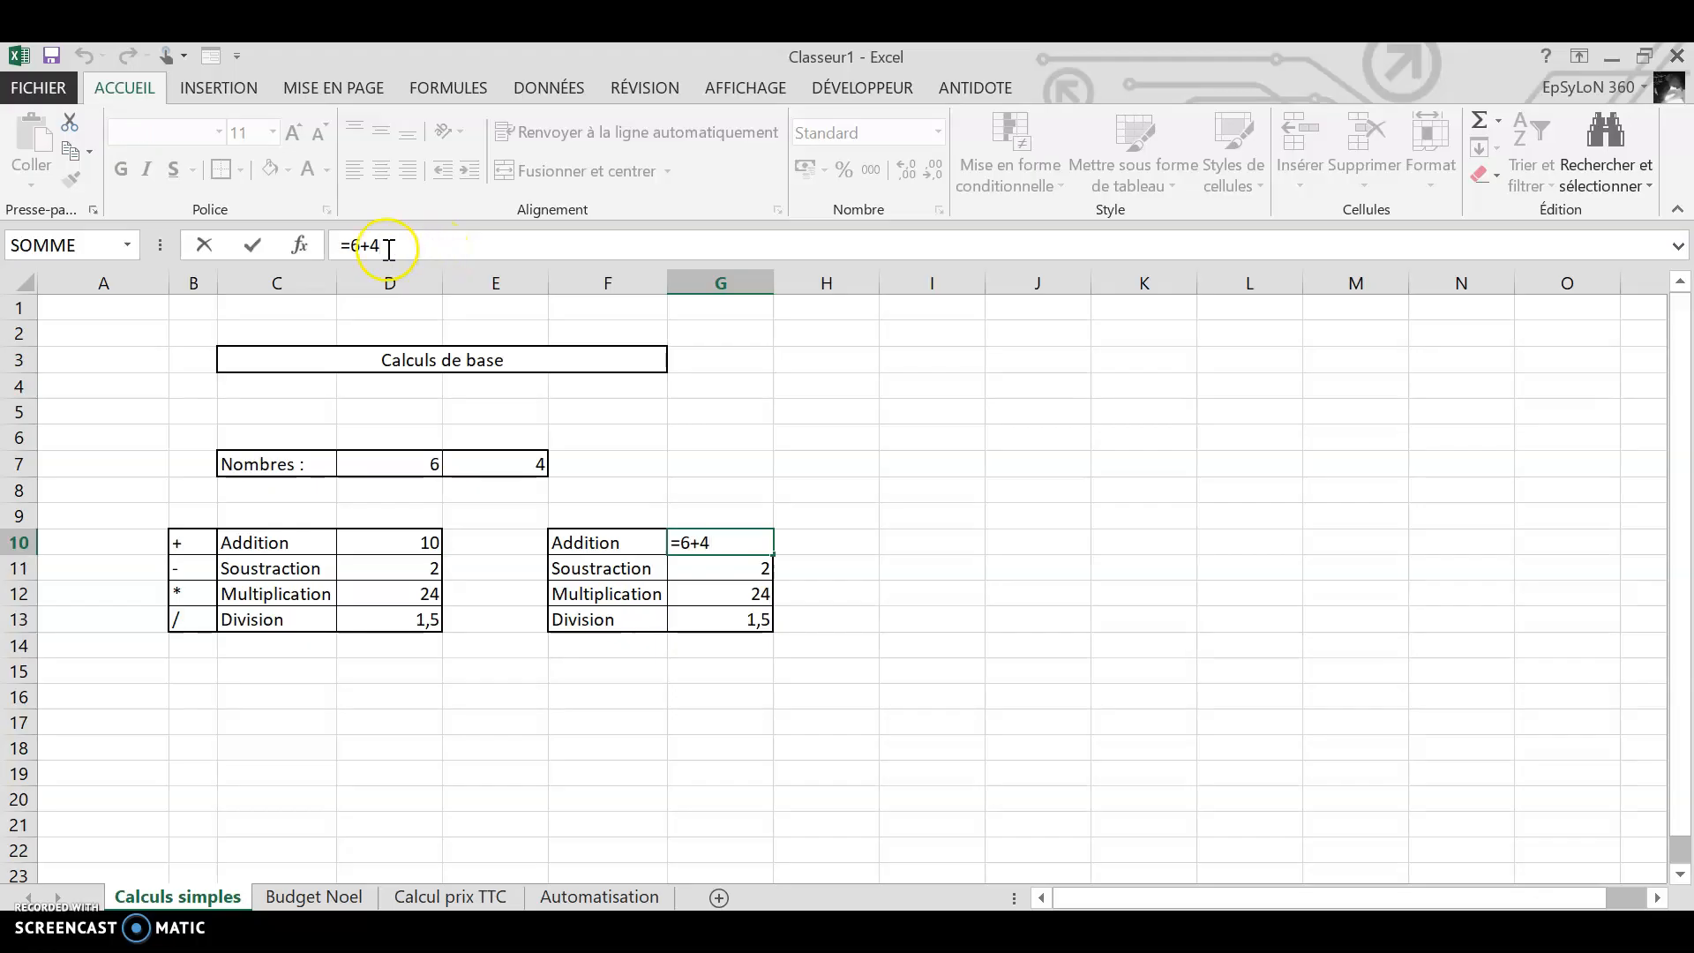
key("Return")
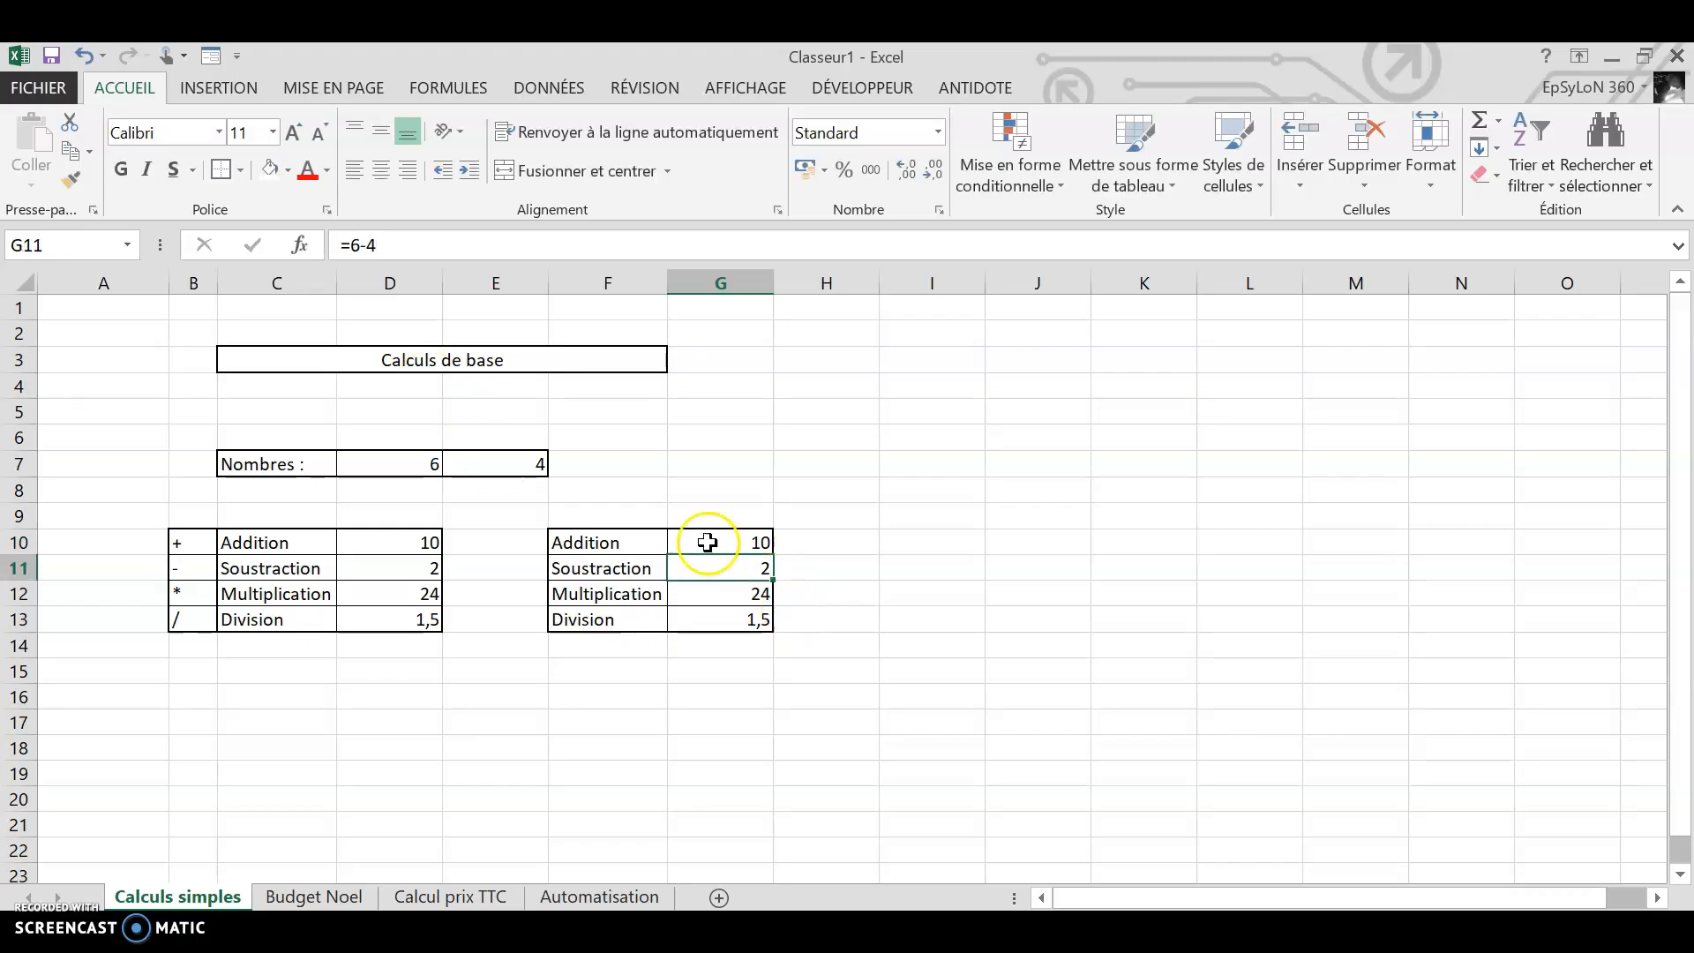
left_click(432, 244)
key("Return")
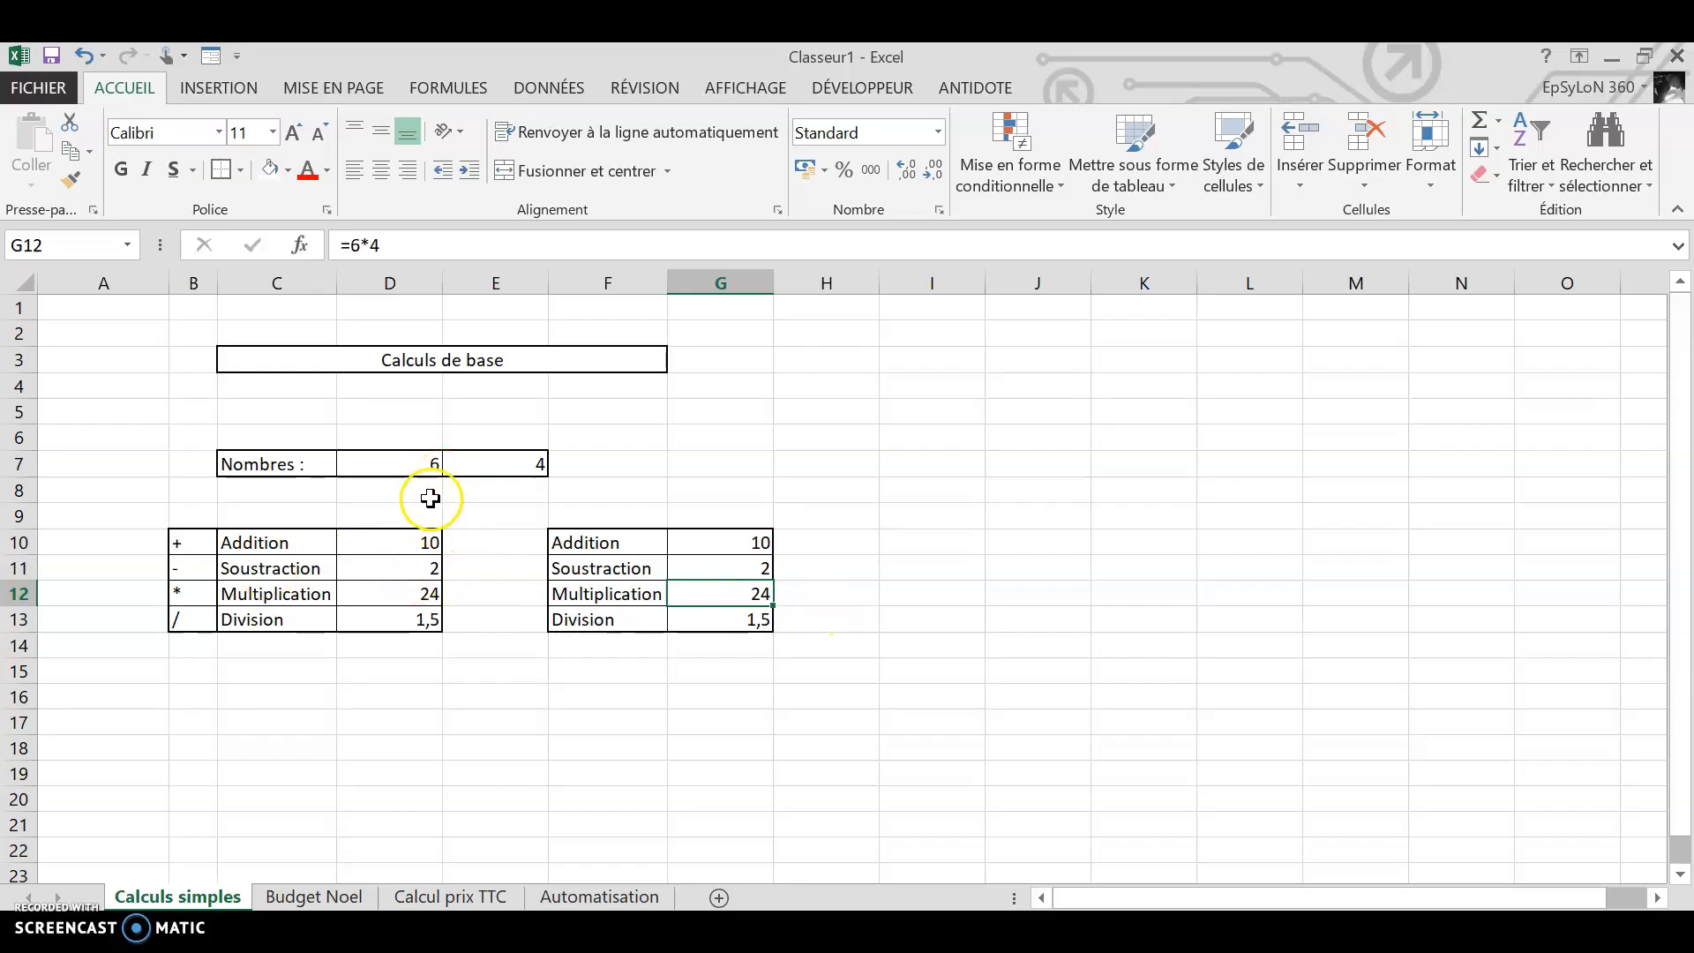
- Change the first number in the Nombres row, cell D7, to 10
left_click(405, 463)
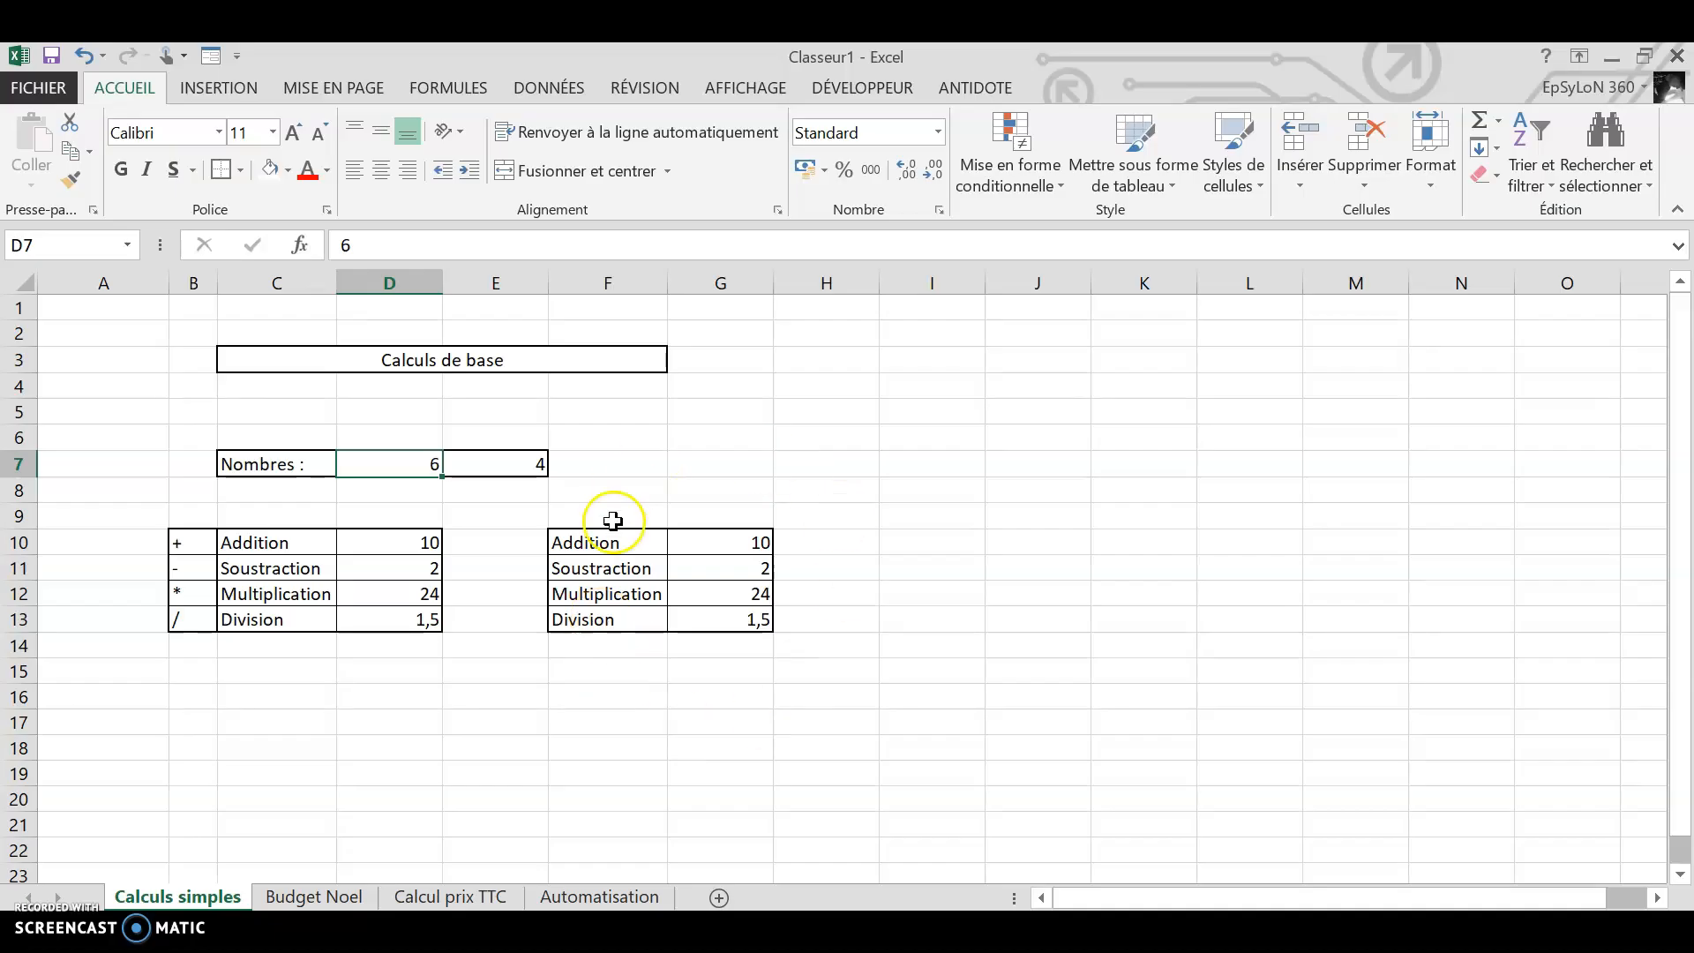
key("Caps_Lock")
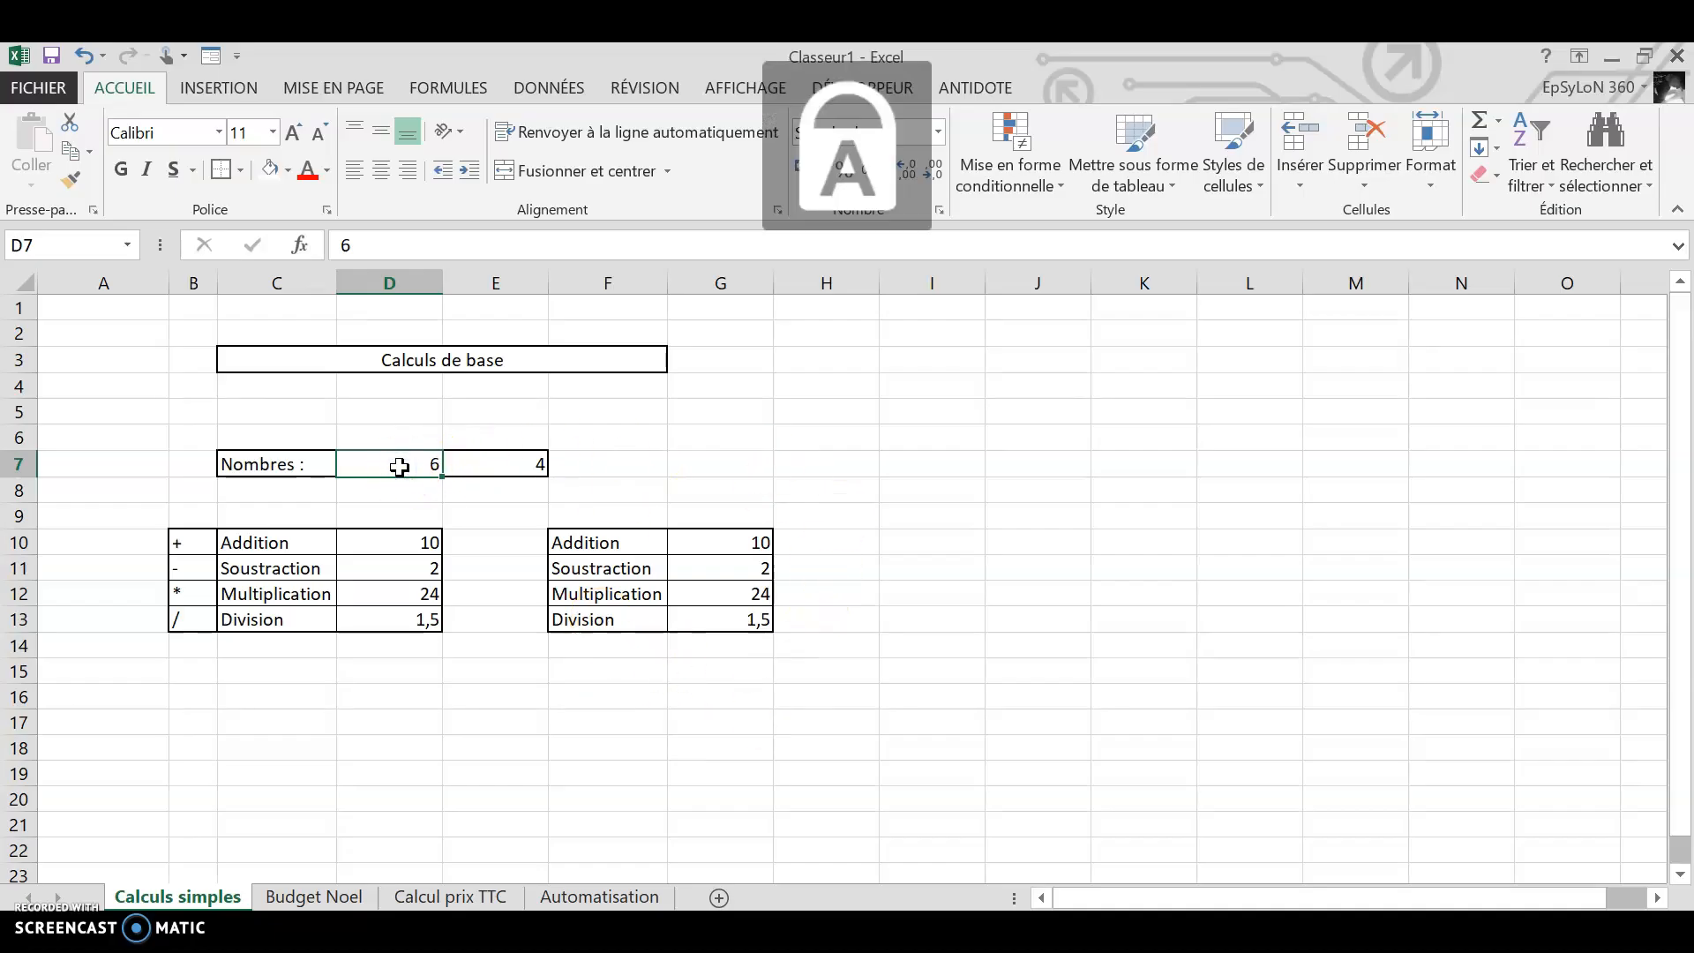
type("10")
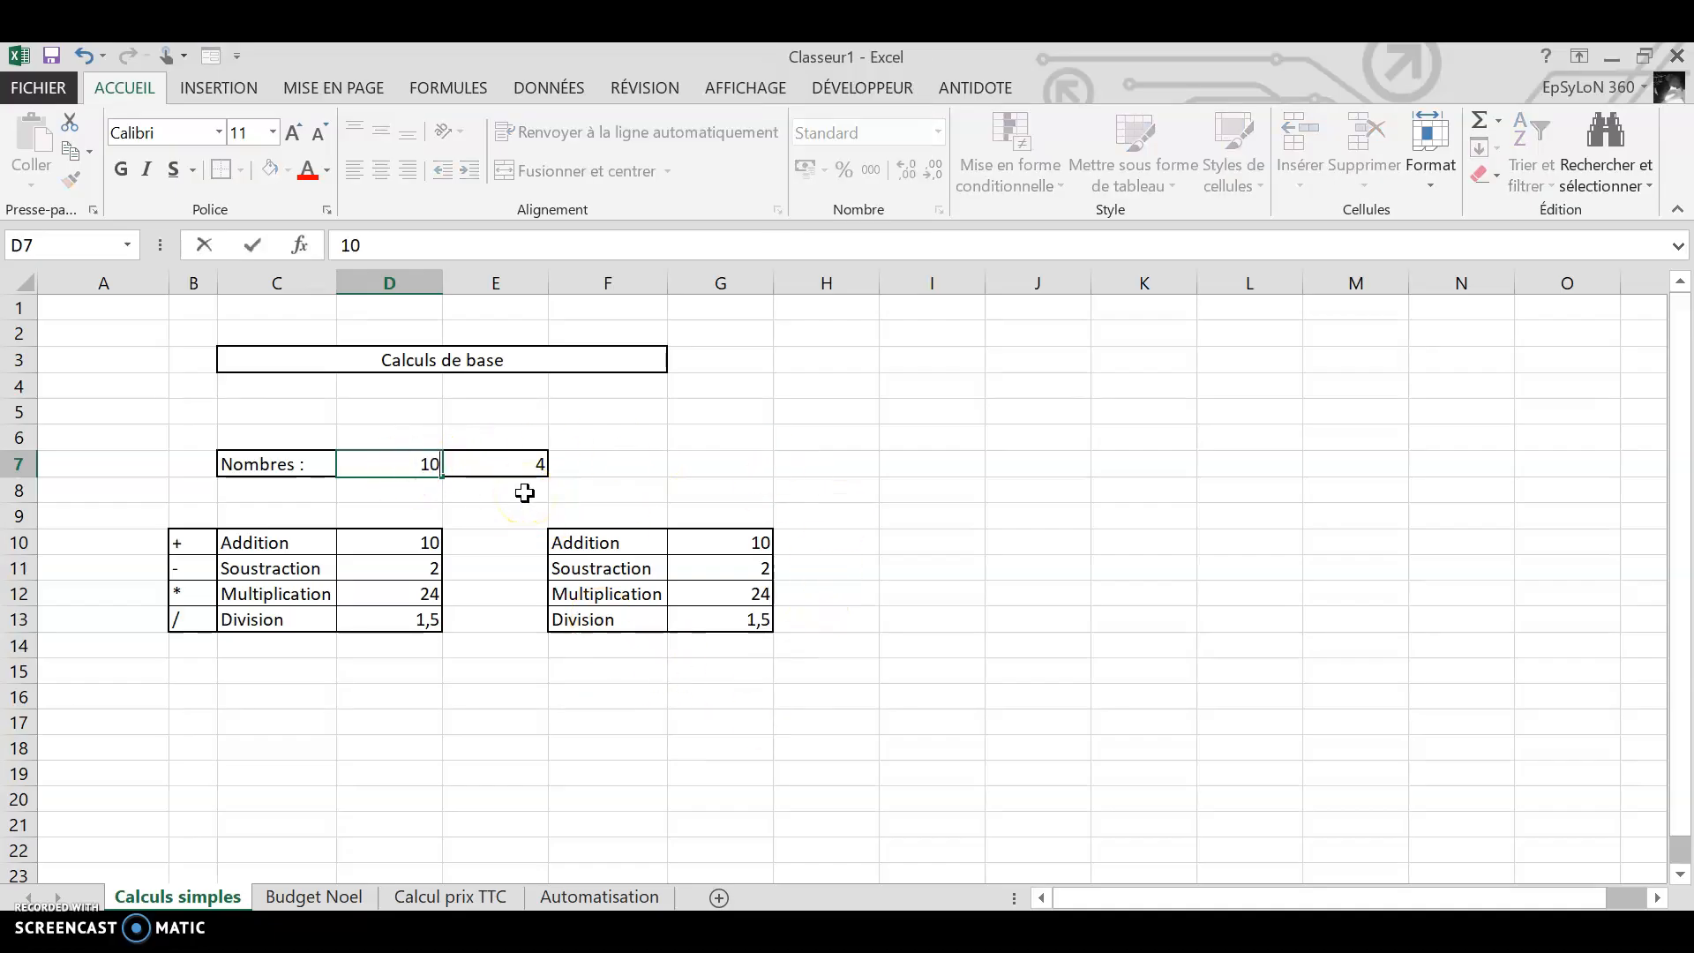
key("Return")
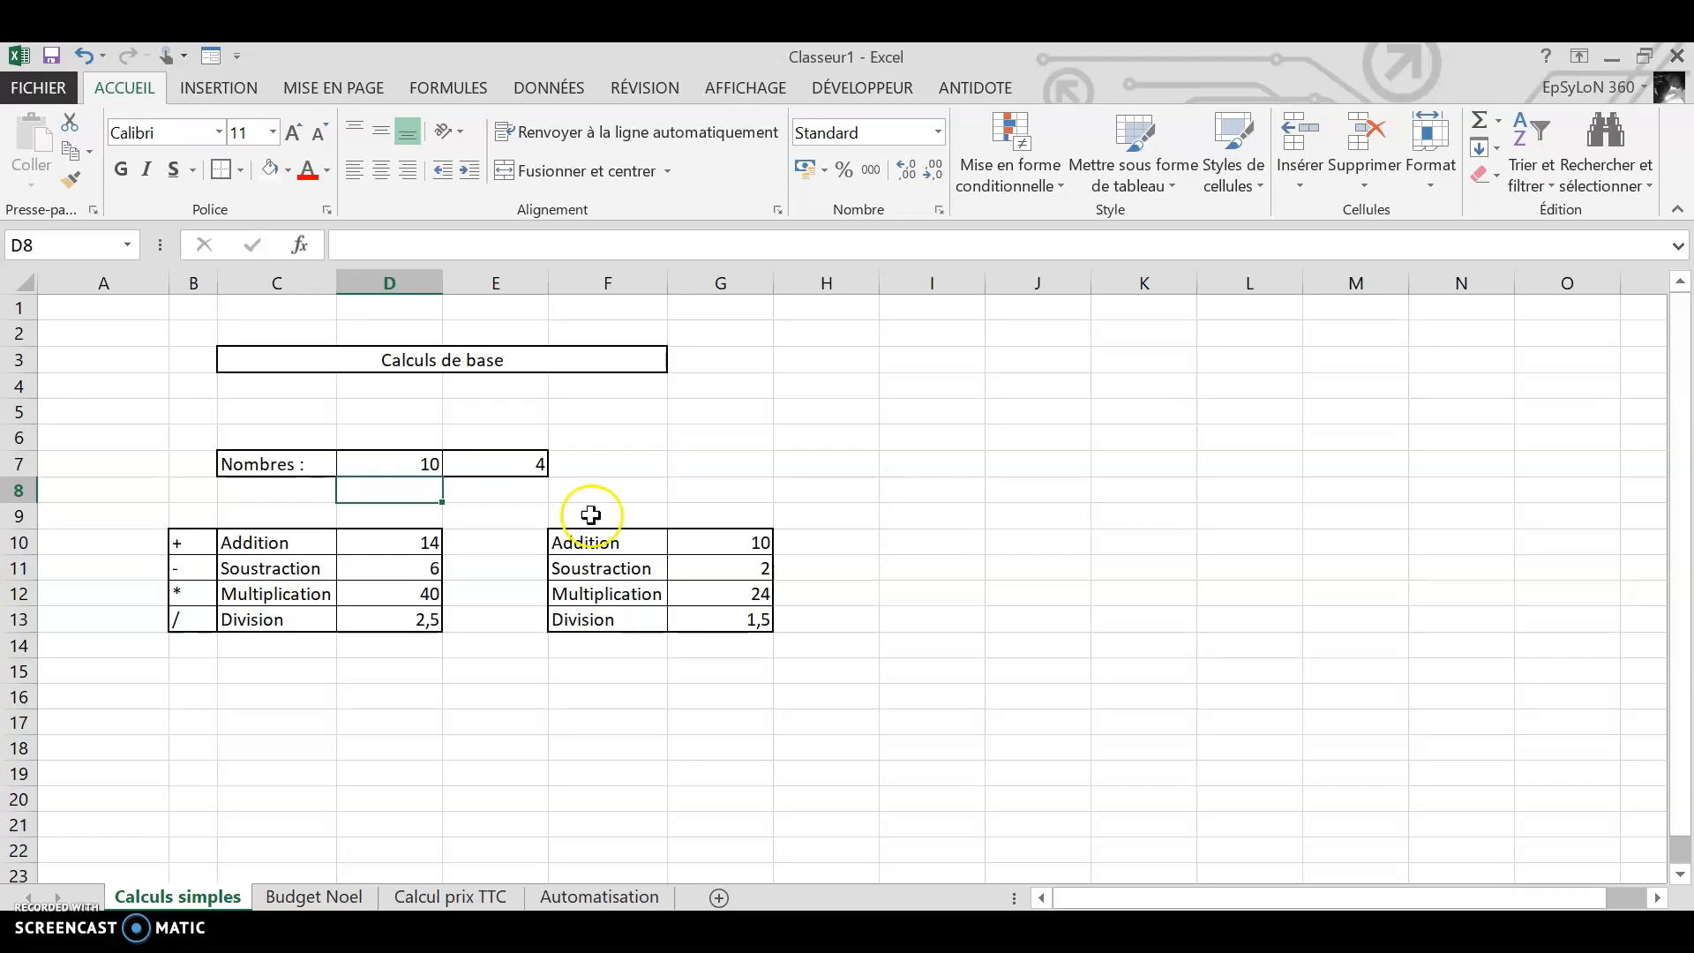
- Open the Budget Noel sheet and examine the gift prices in D4 and E4
left_click(380, 462)
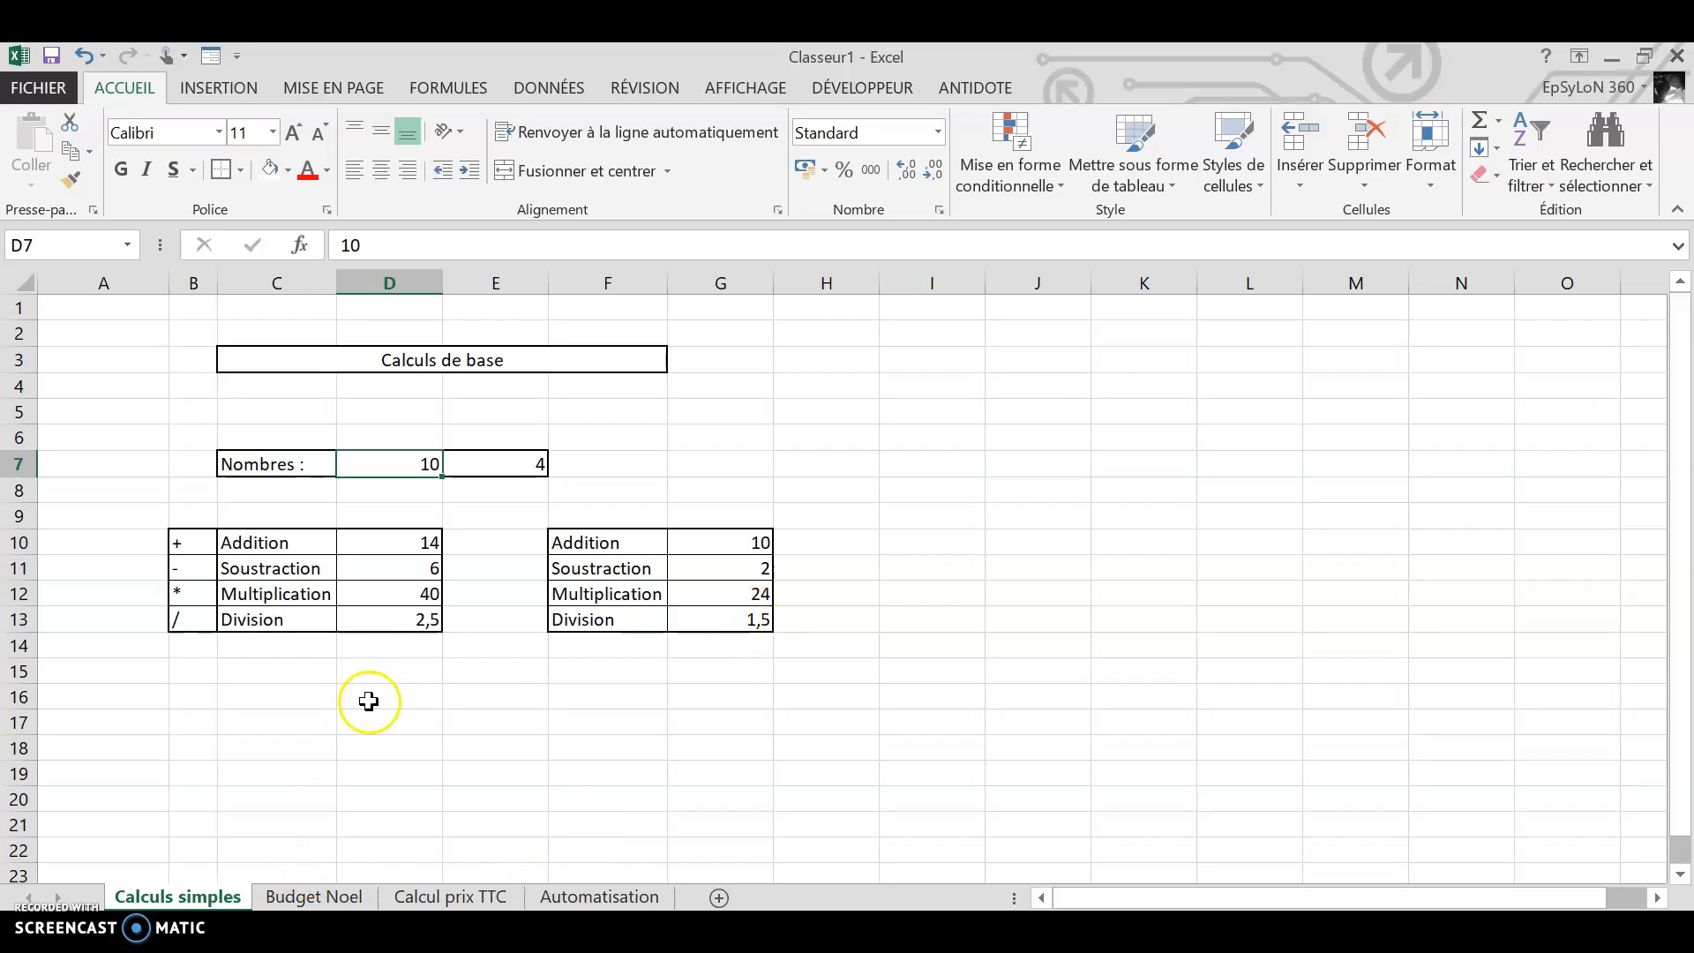
left_click(297, 898)
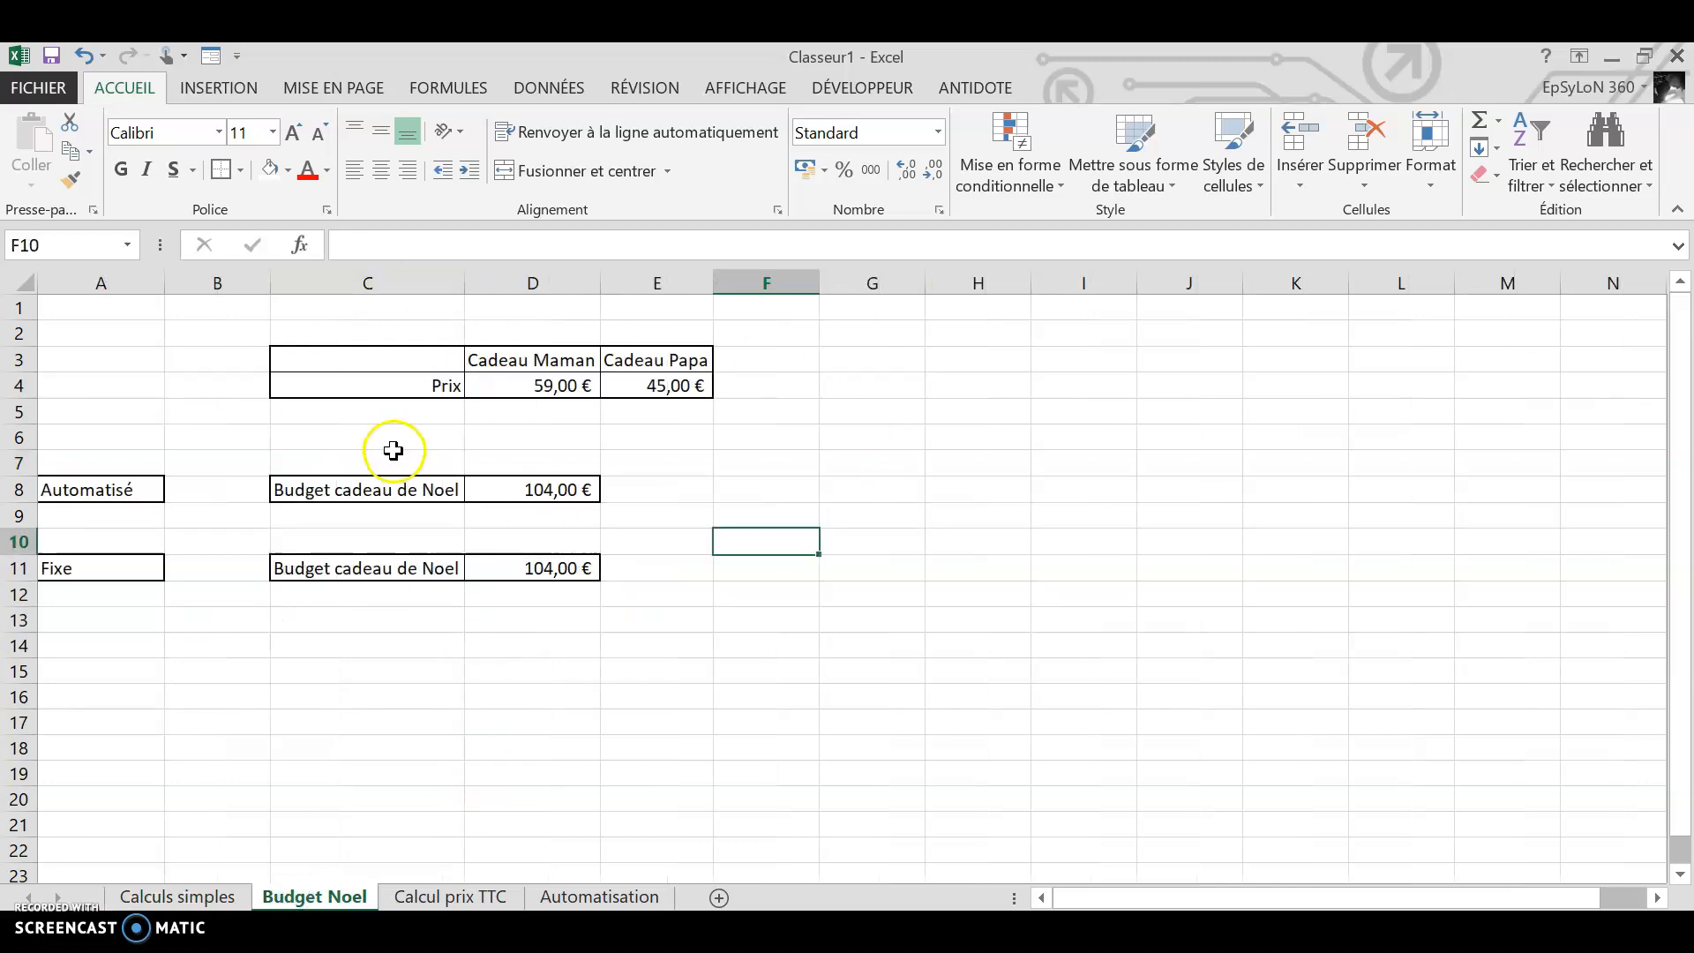
left_click(547, 385)
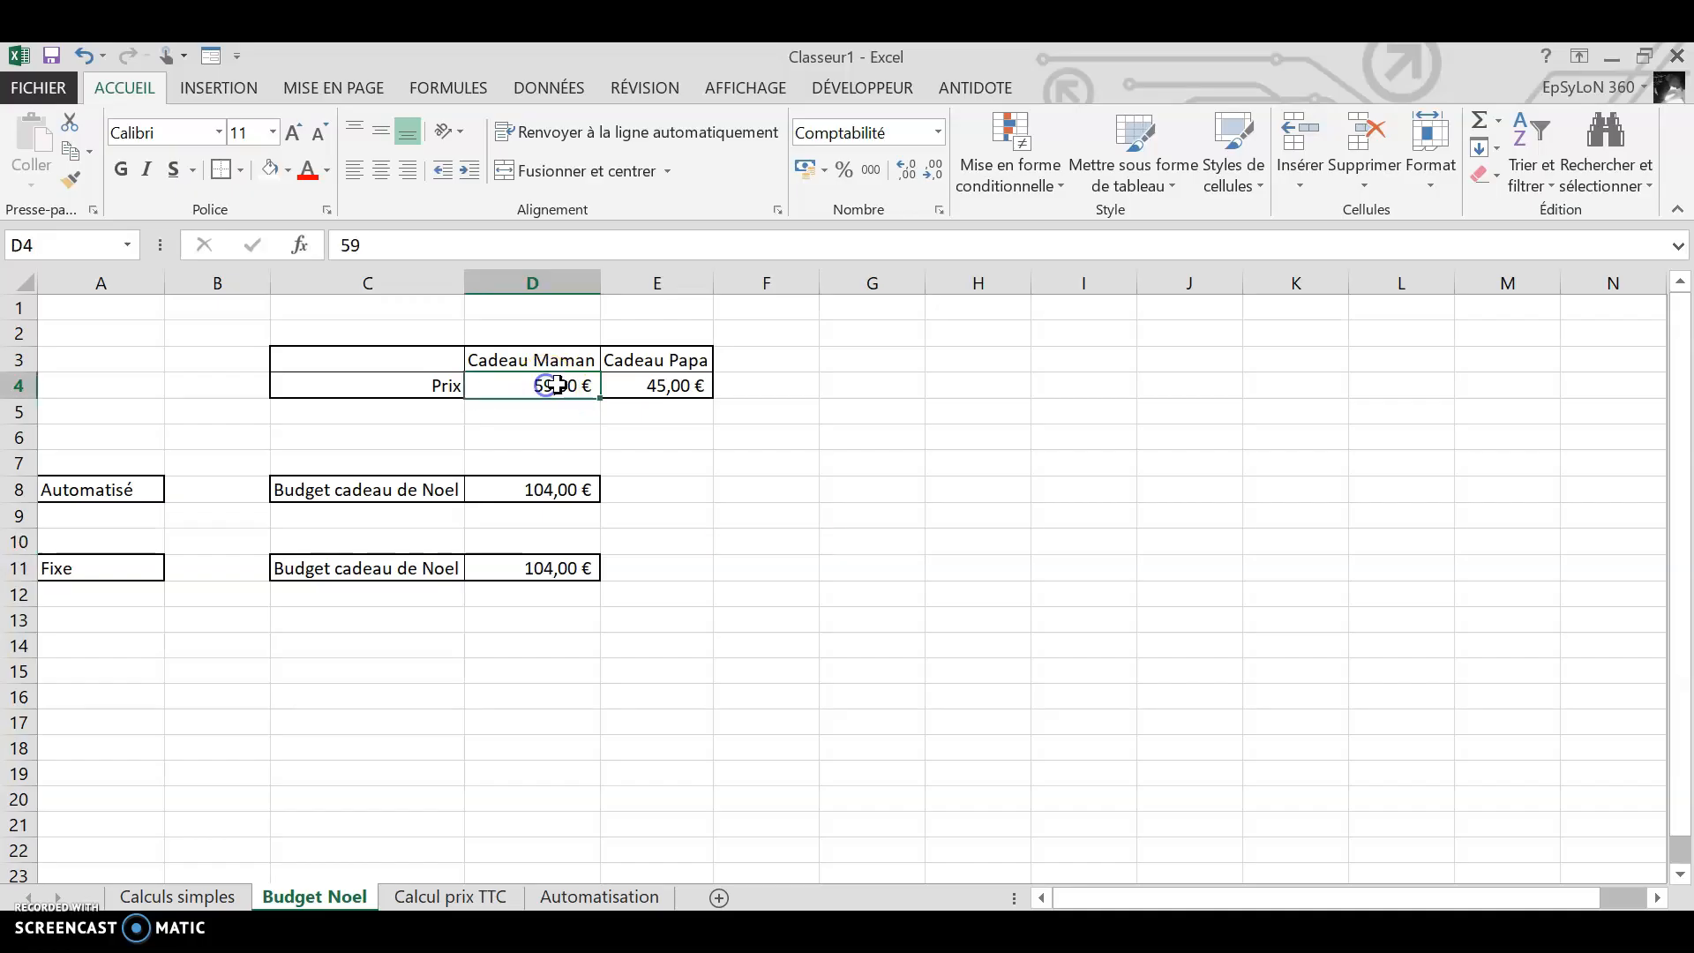
left_click(682, 381)
left_click(529, 353)
left_click(658, 383)
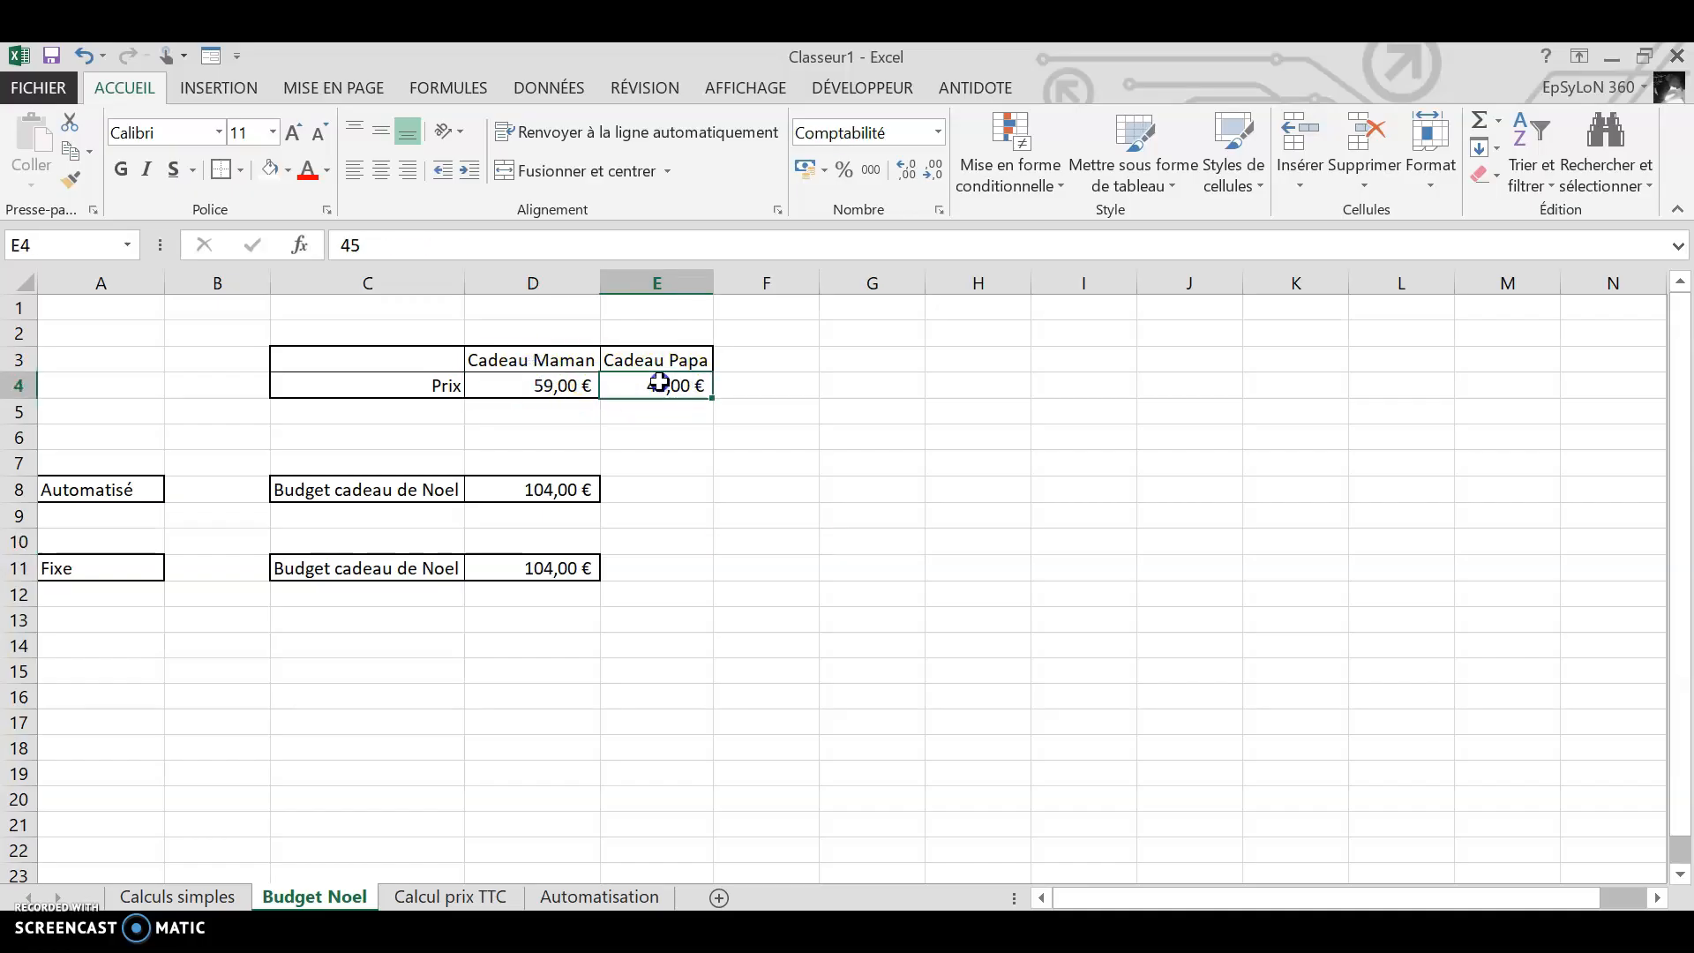
left_click(556, 461)
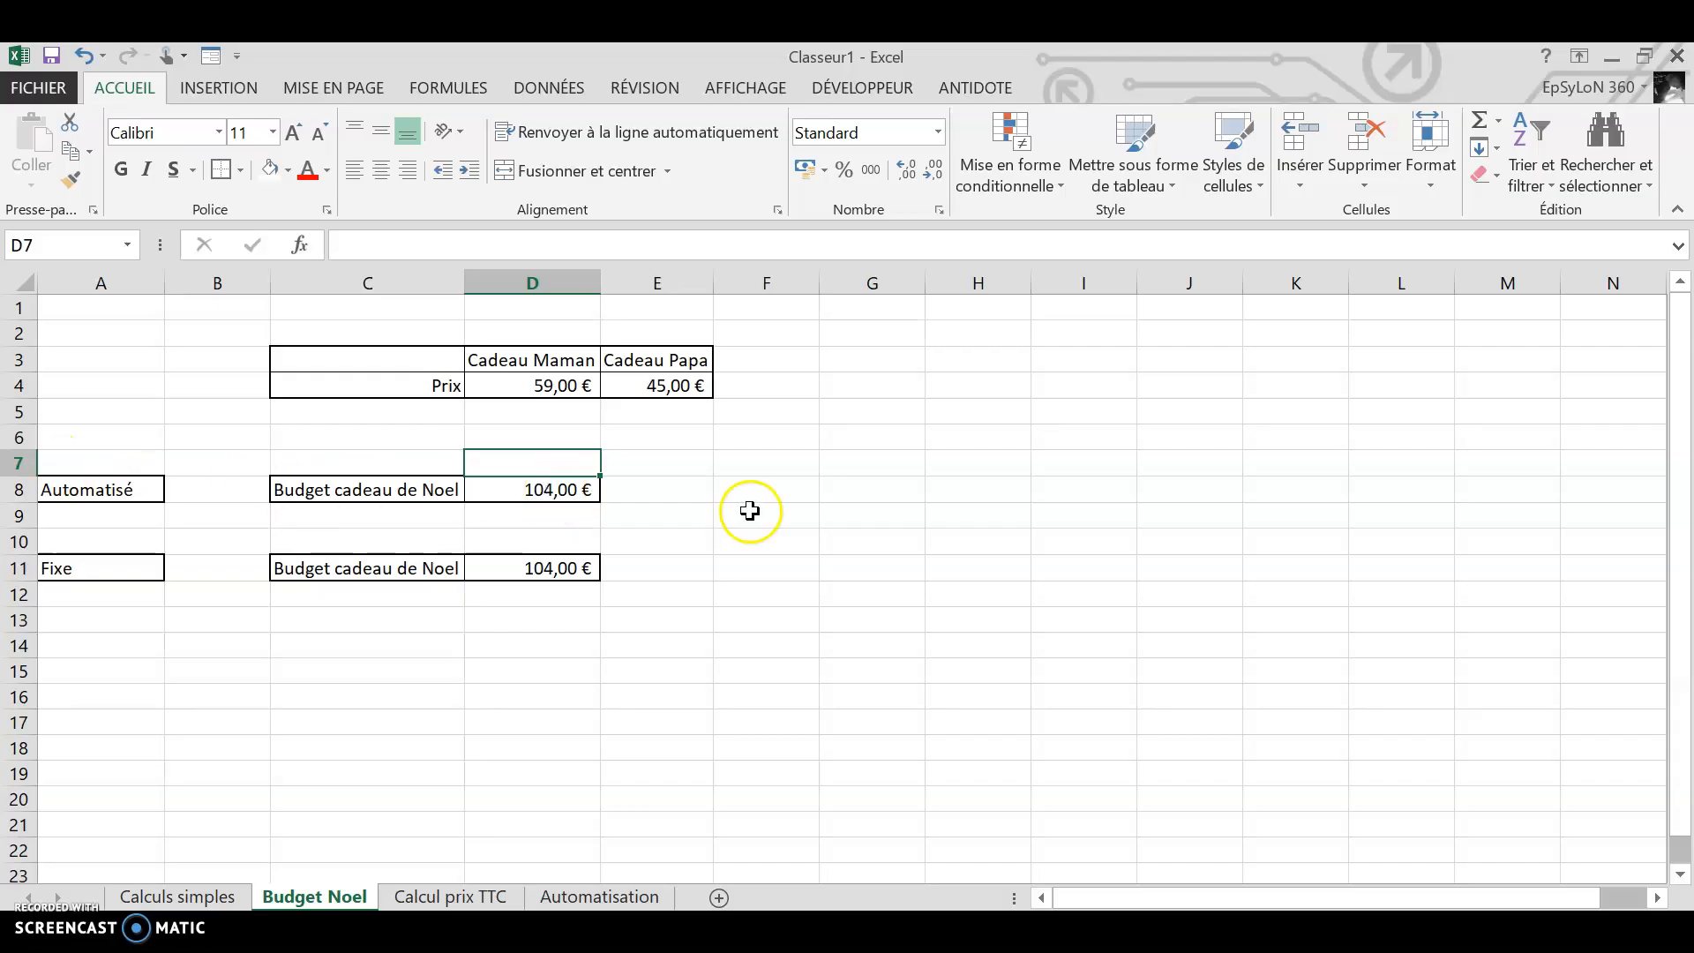
- Compare the Automatisé budget formula in D8 with the Fixe budget formula in D11
left_click(543, 491)
left_click(438, 244)
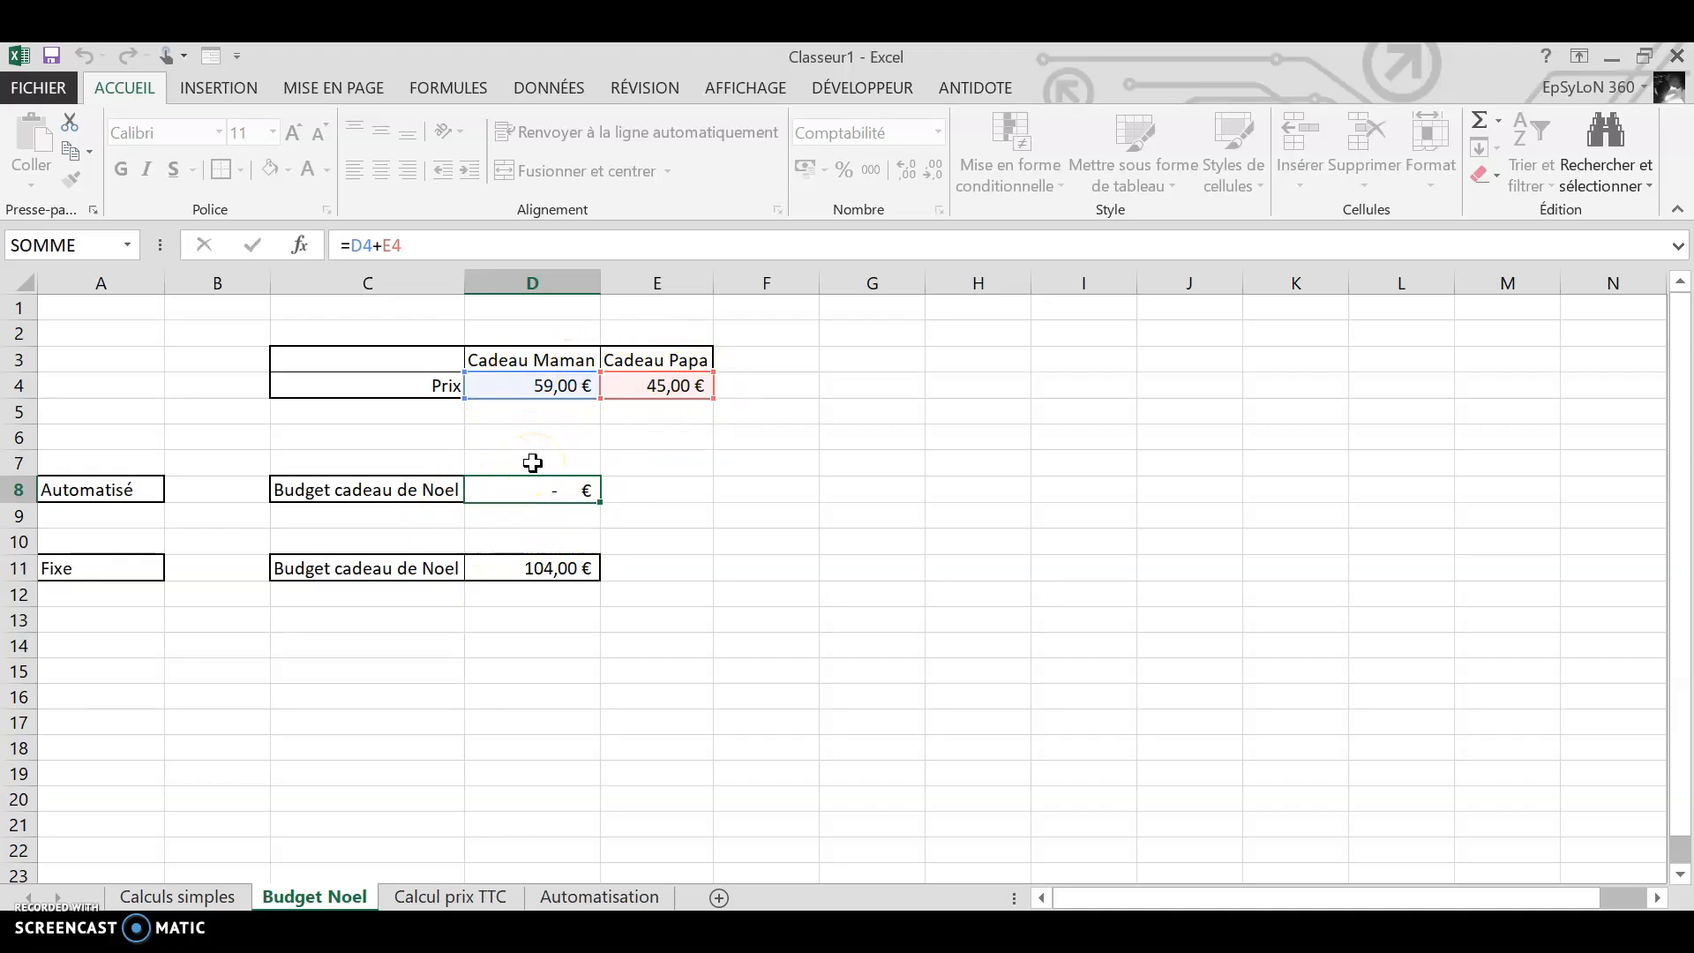
key("Return")
left_click(540, 572)
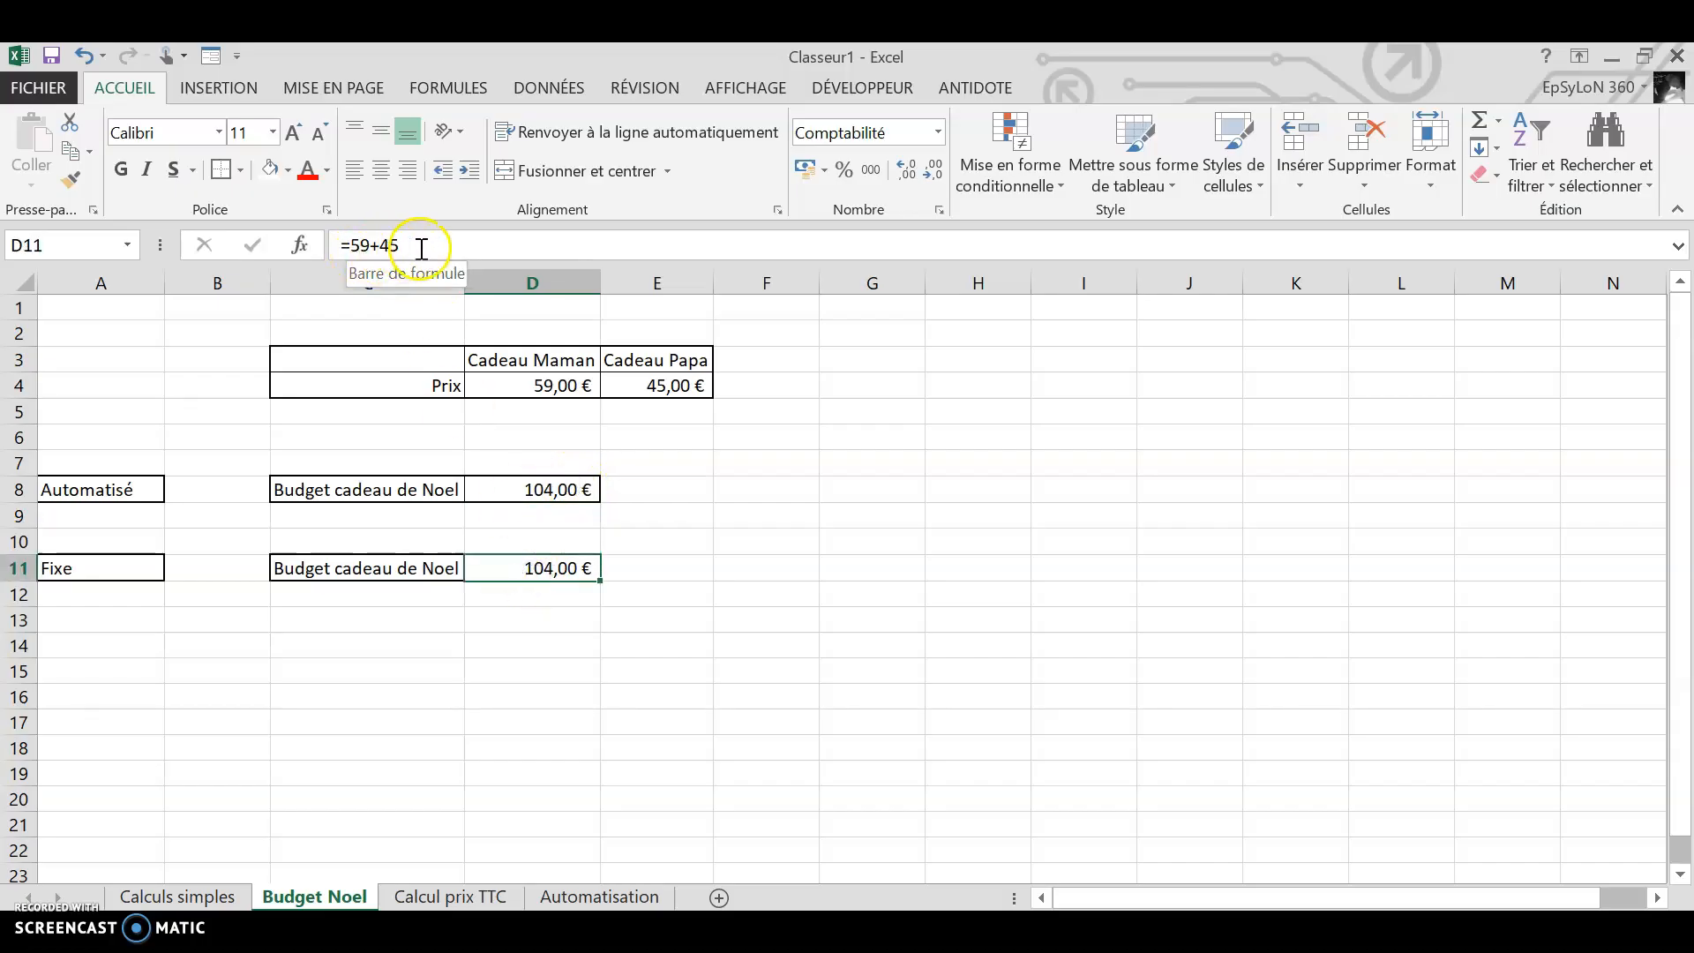
key("Return")
- Set the Cadeau Papa price in cell E4 to 36
left_click(679, 388)
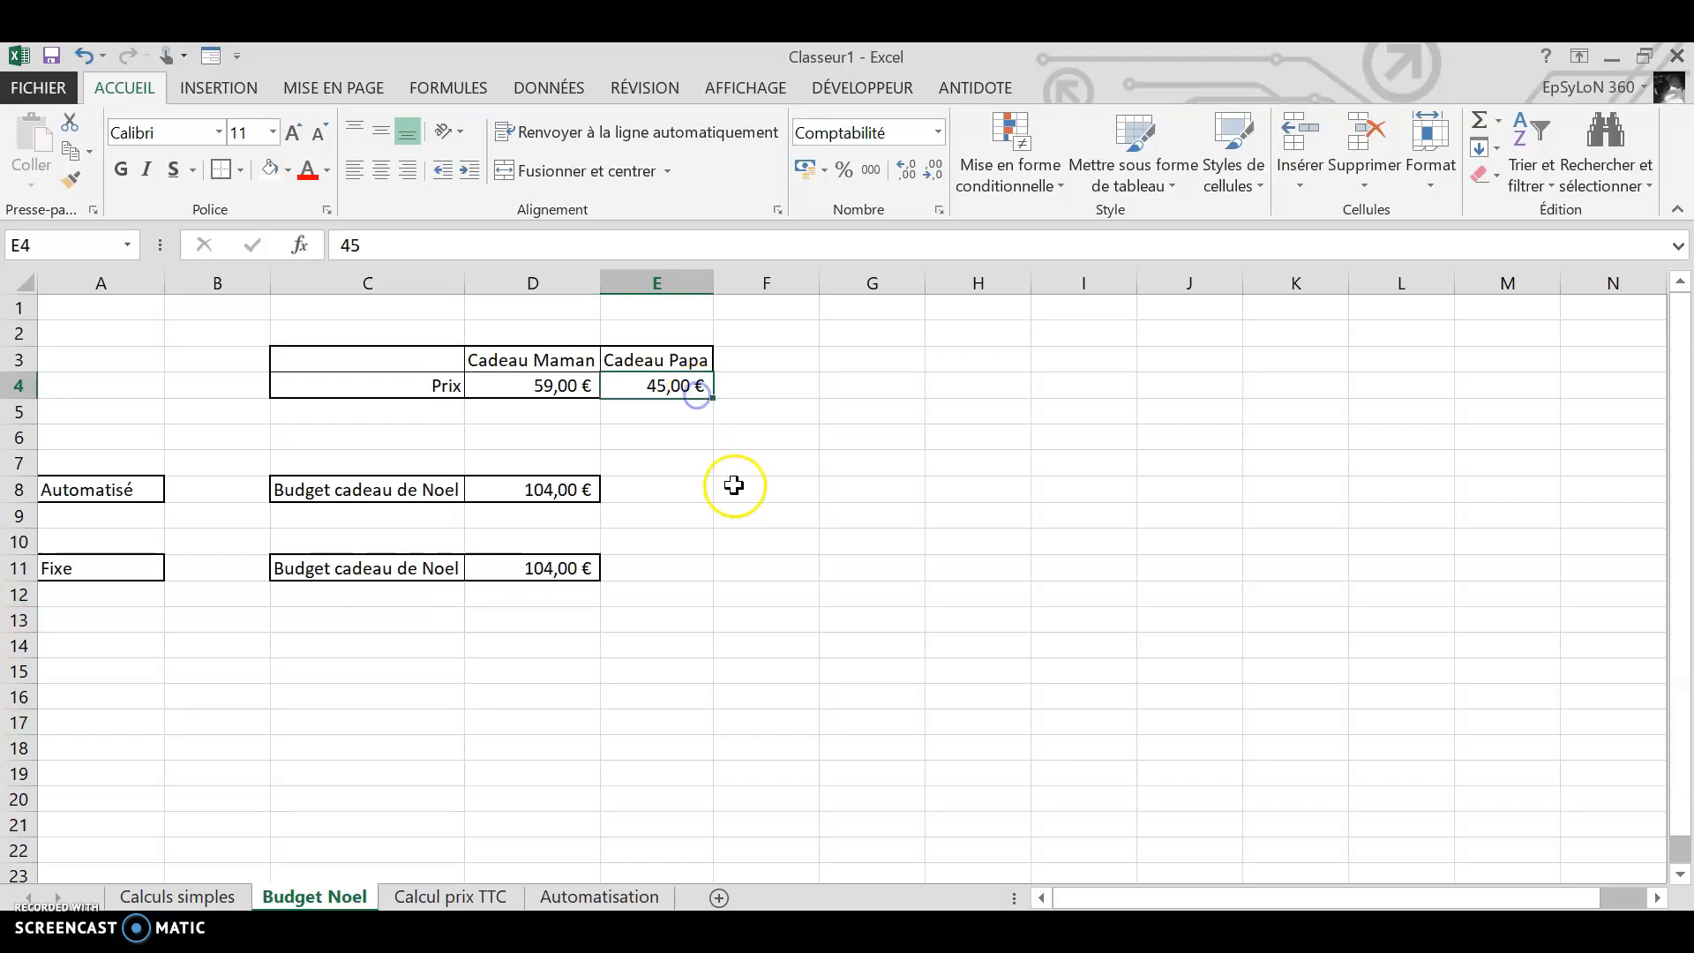
key("Caps_Lock")
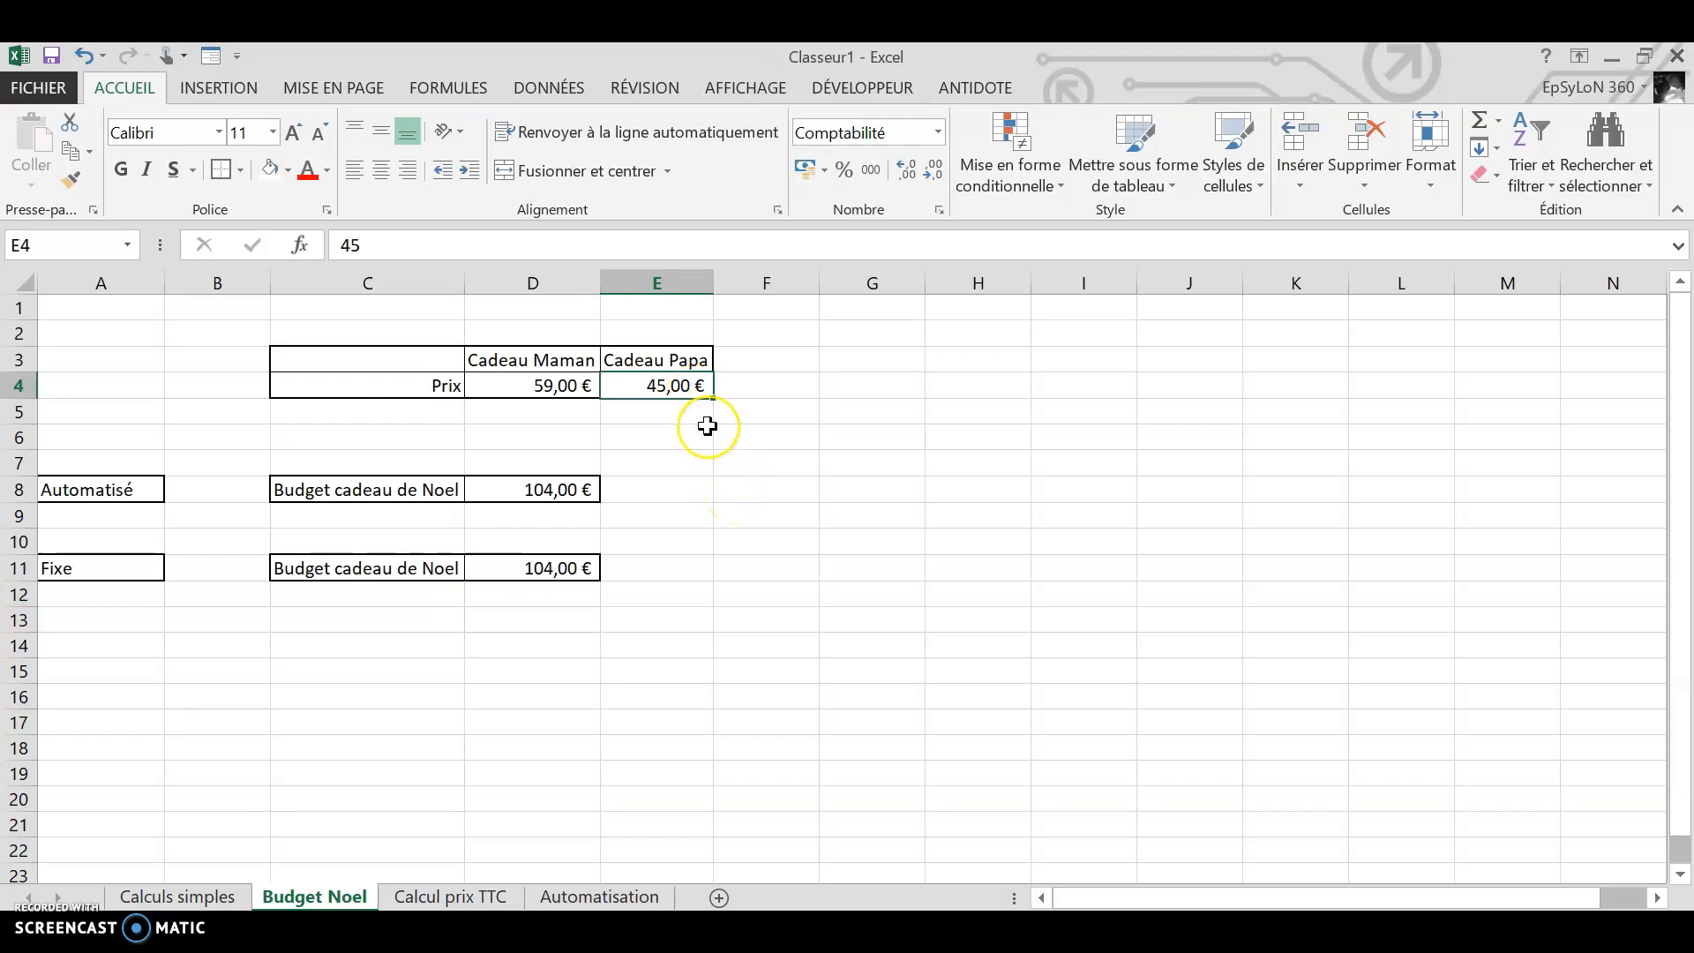
key("Caps_Lock")
type("36")
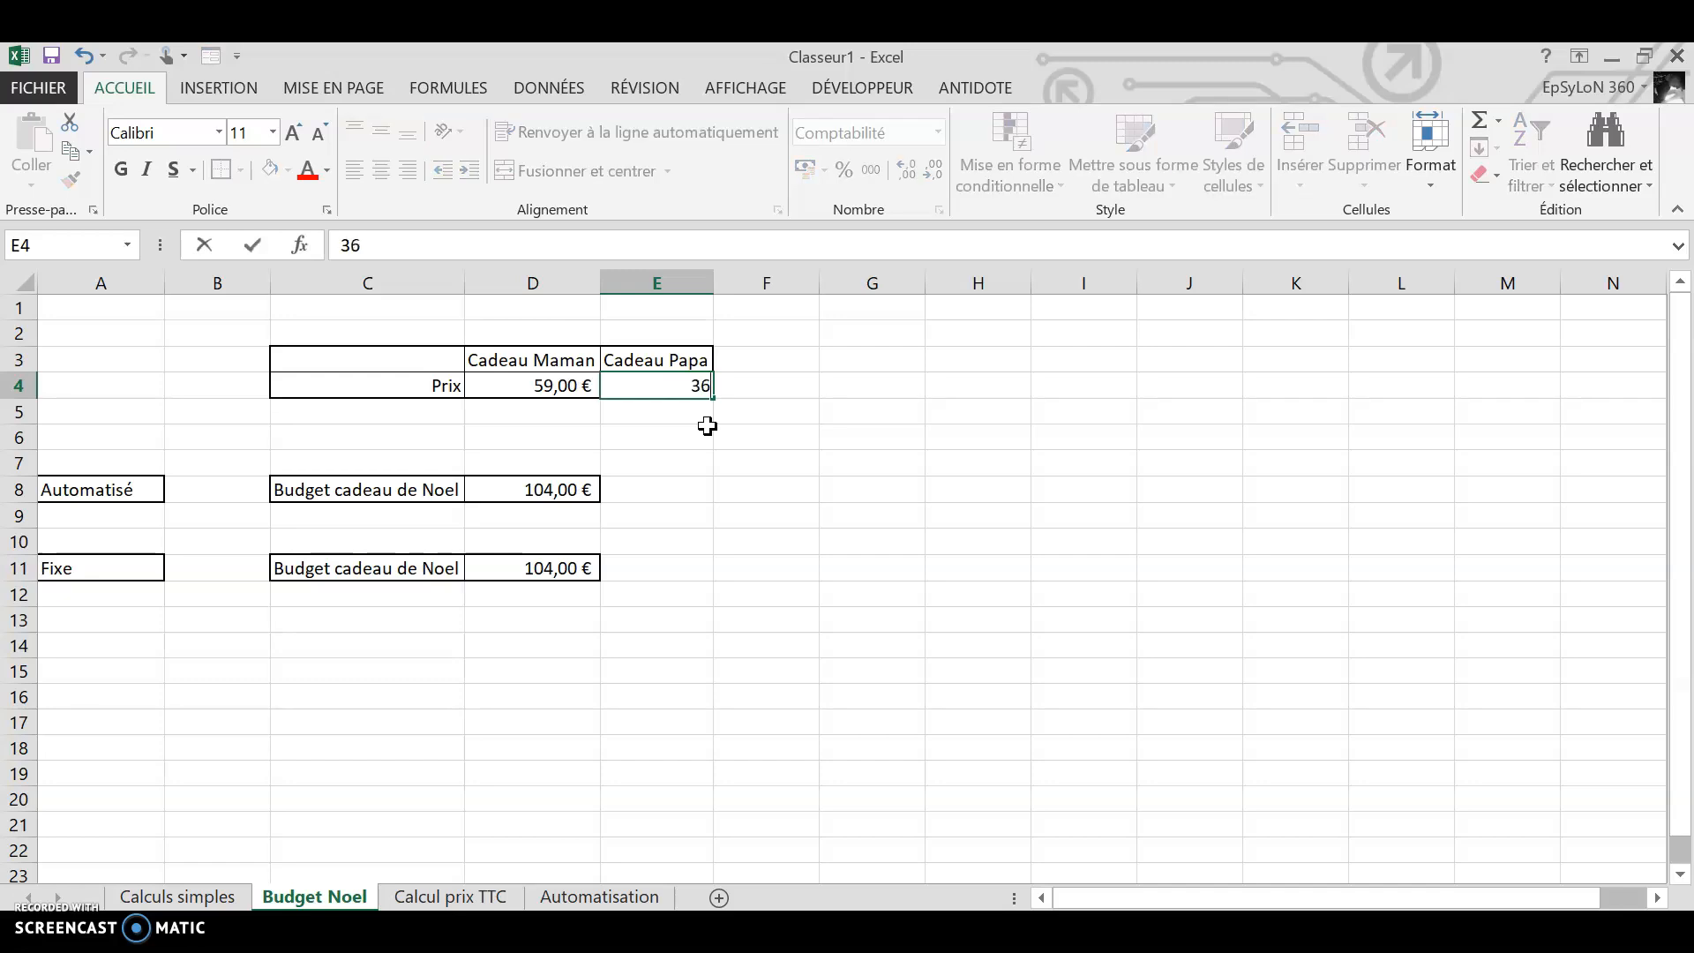
key("Return")
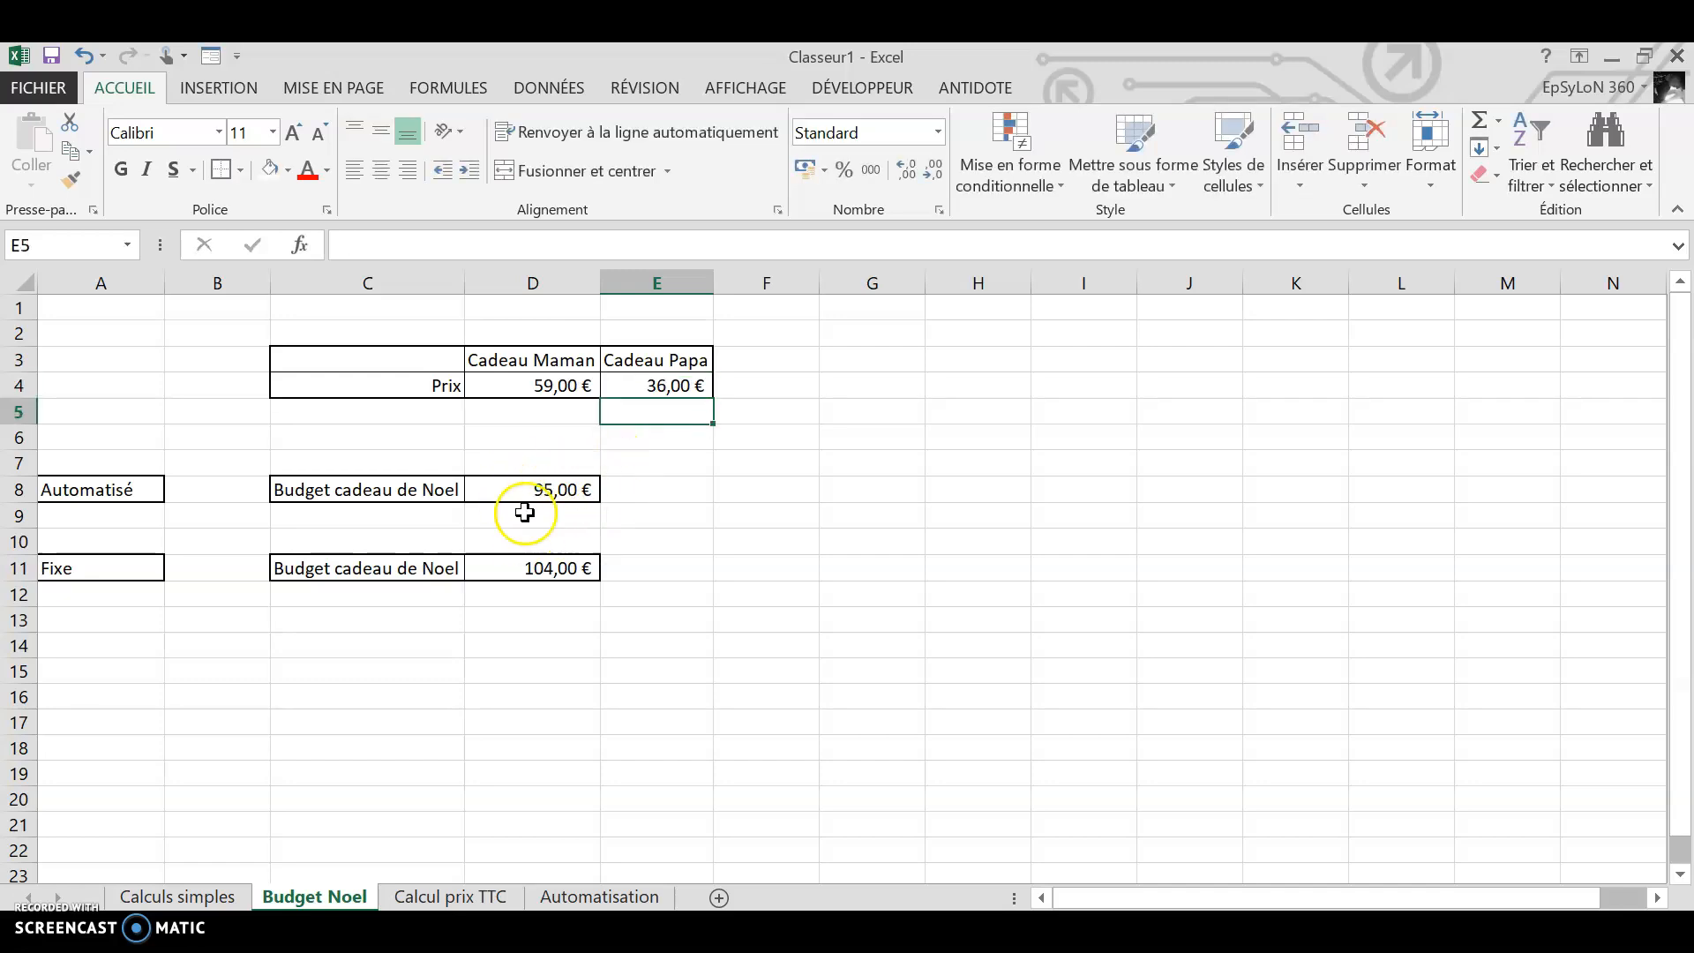
- Change the Fixe budget formula in D11 to =59+63 and check it against the Cadeau Papa price in E4
left_click(521, 568)
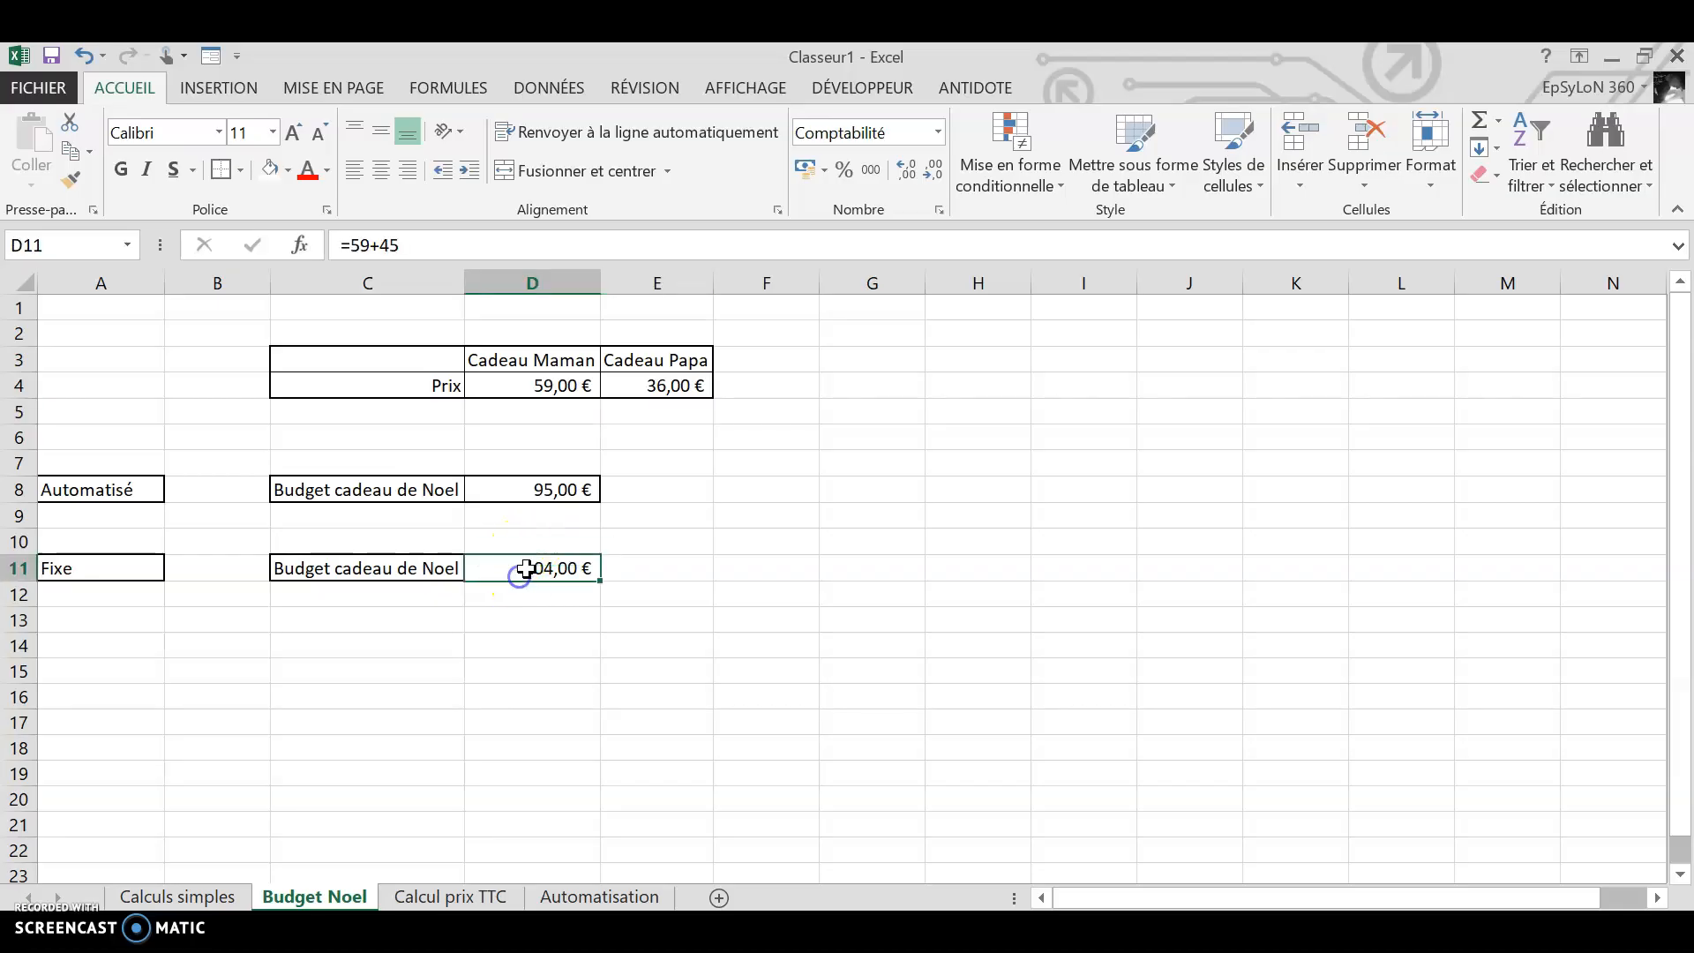
left_click(420, 236)
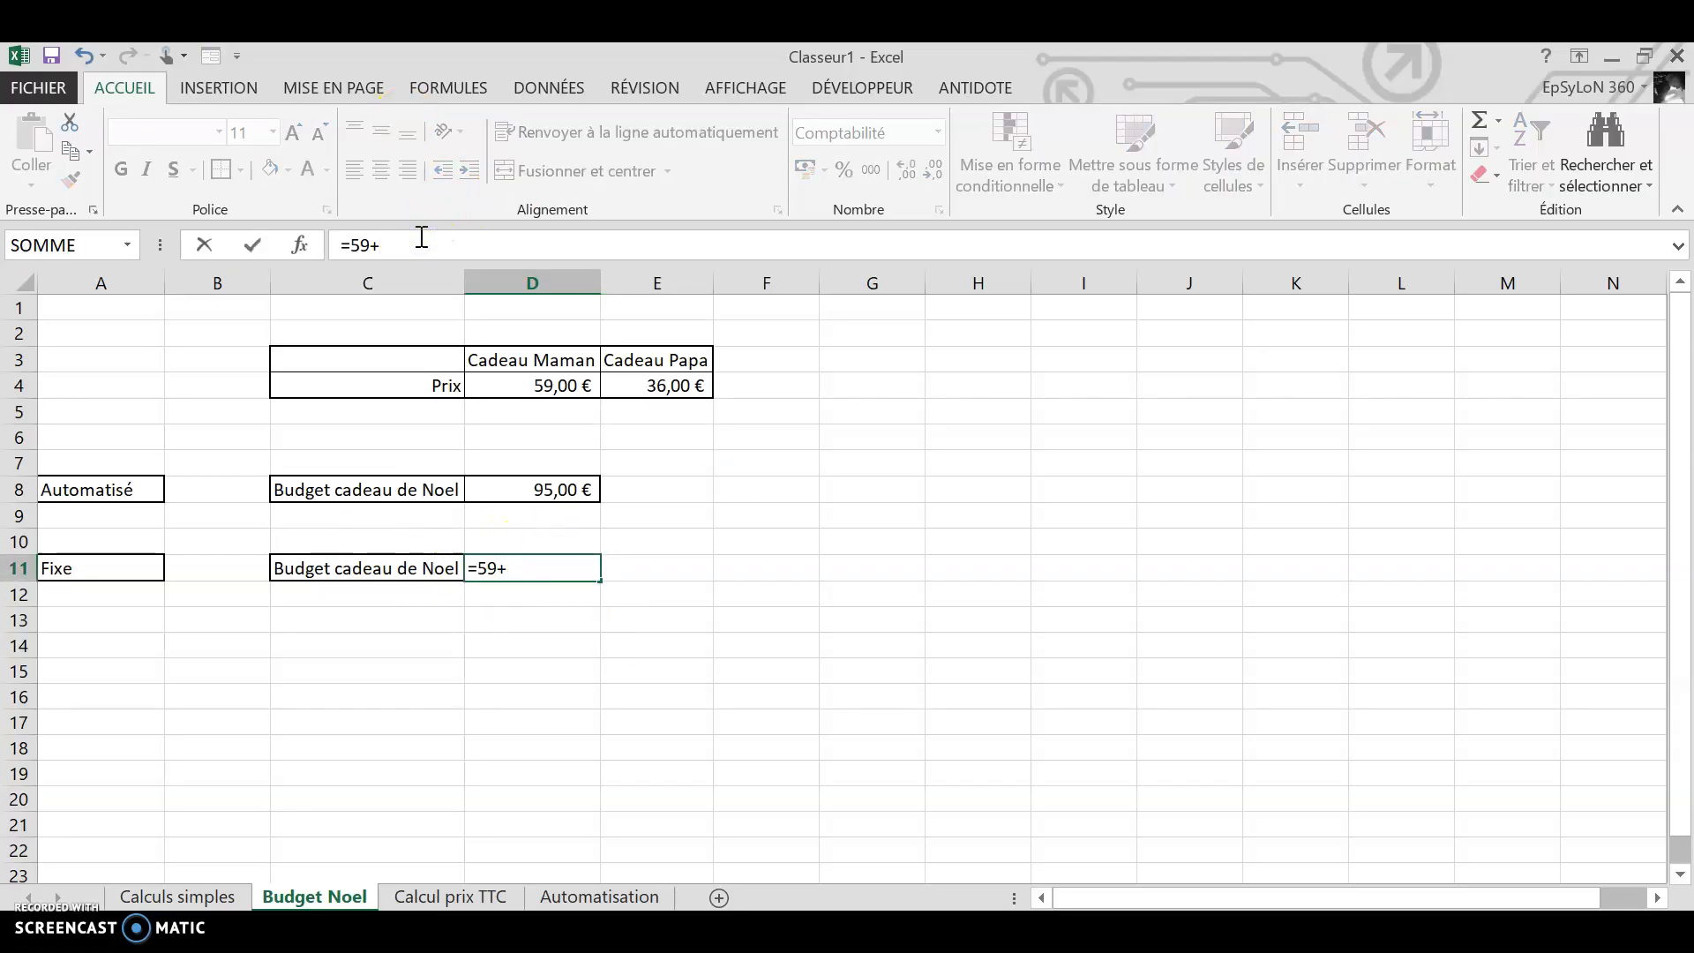
key("Return")
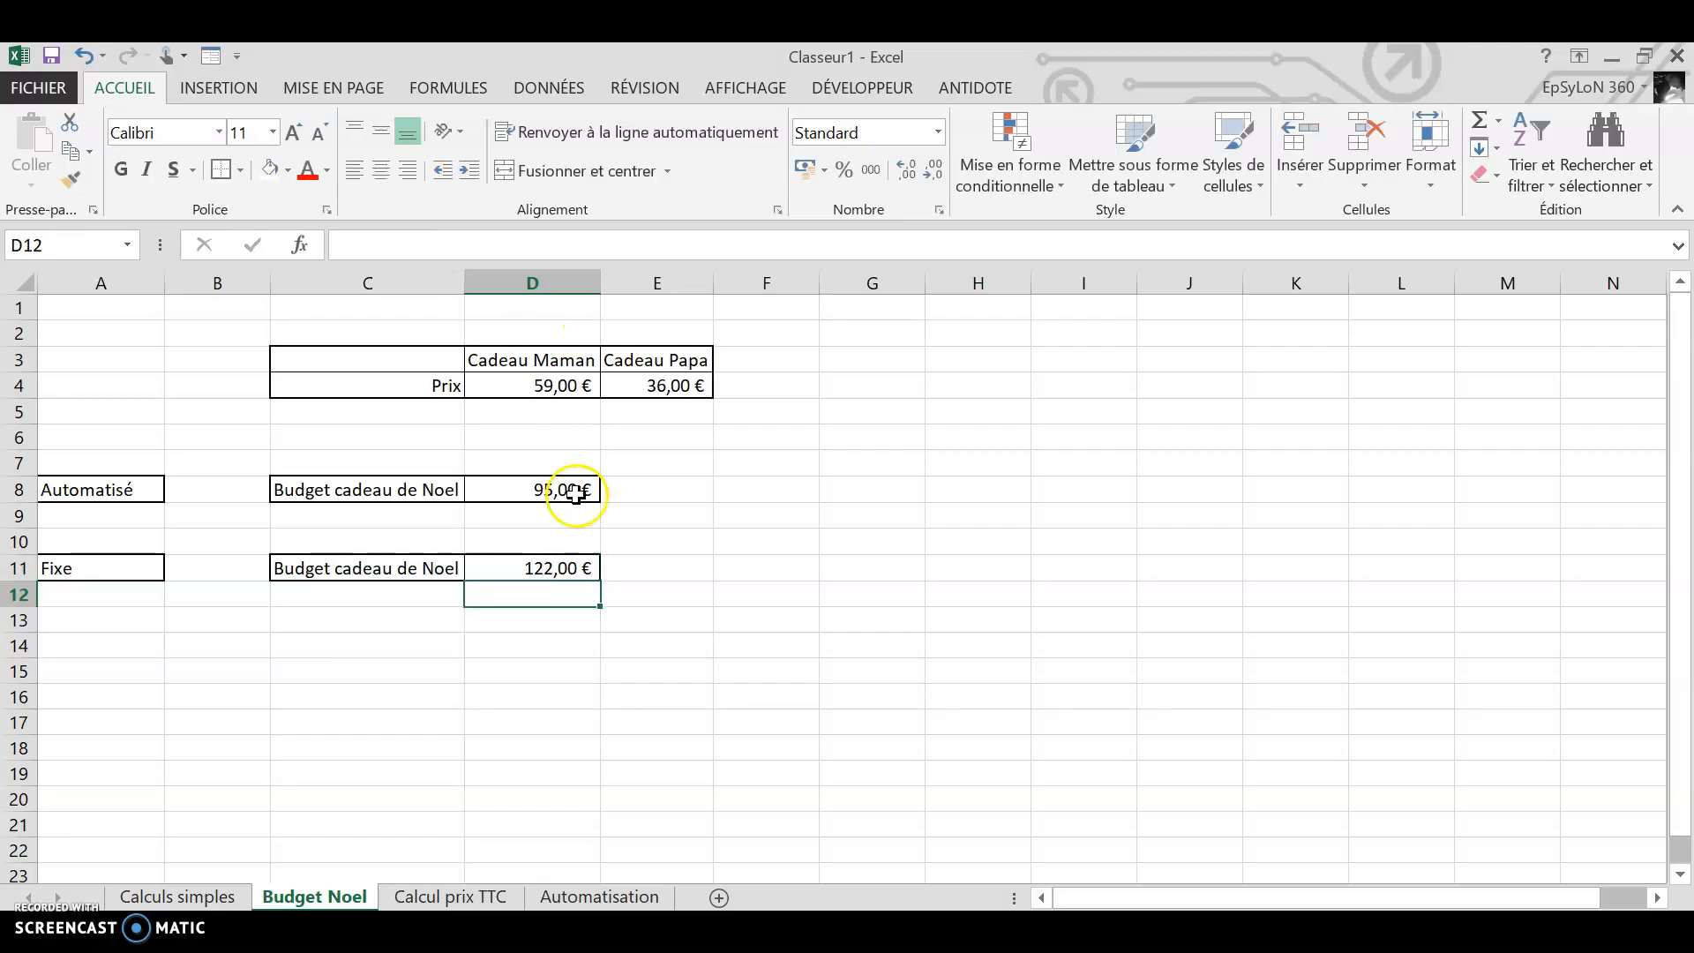
left_click(566, 567)
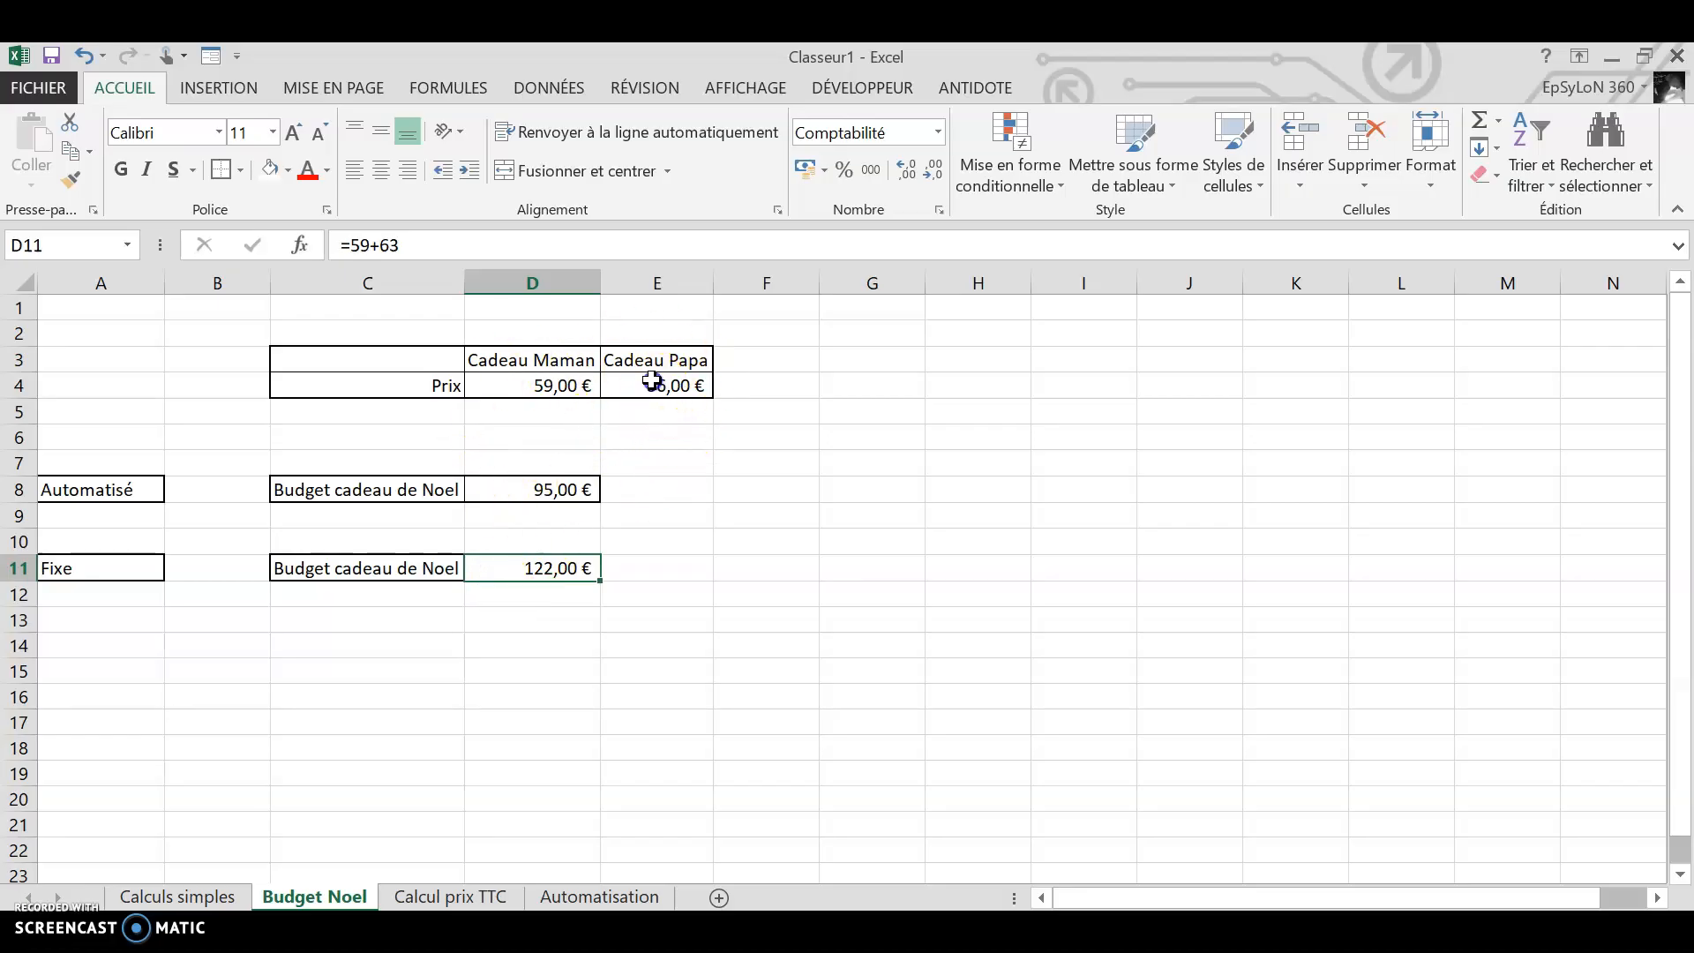
left_click(663, 388)
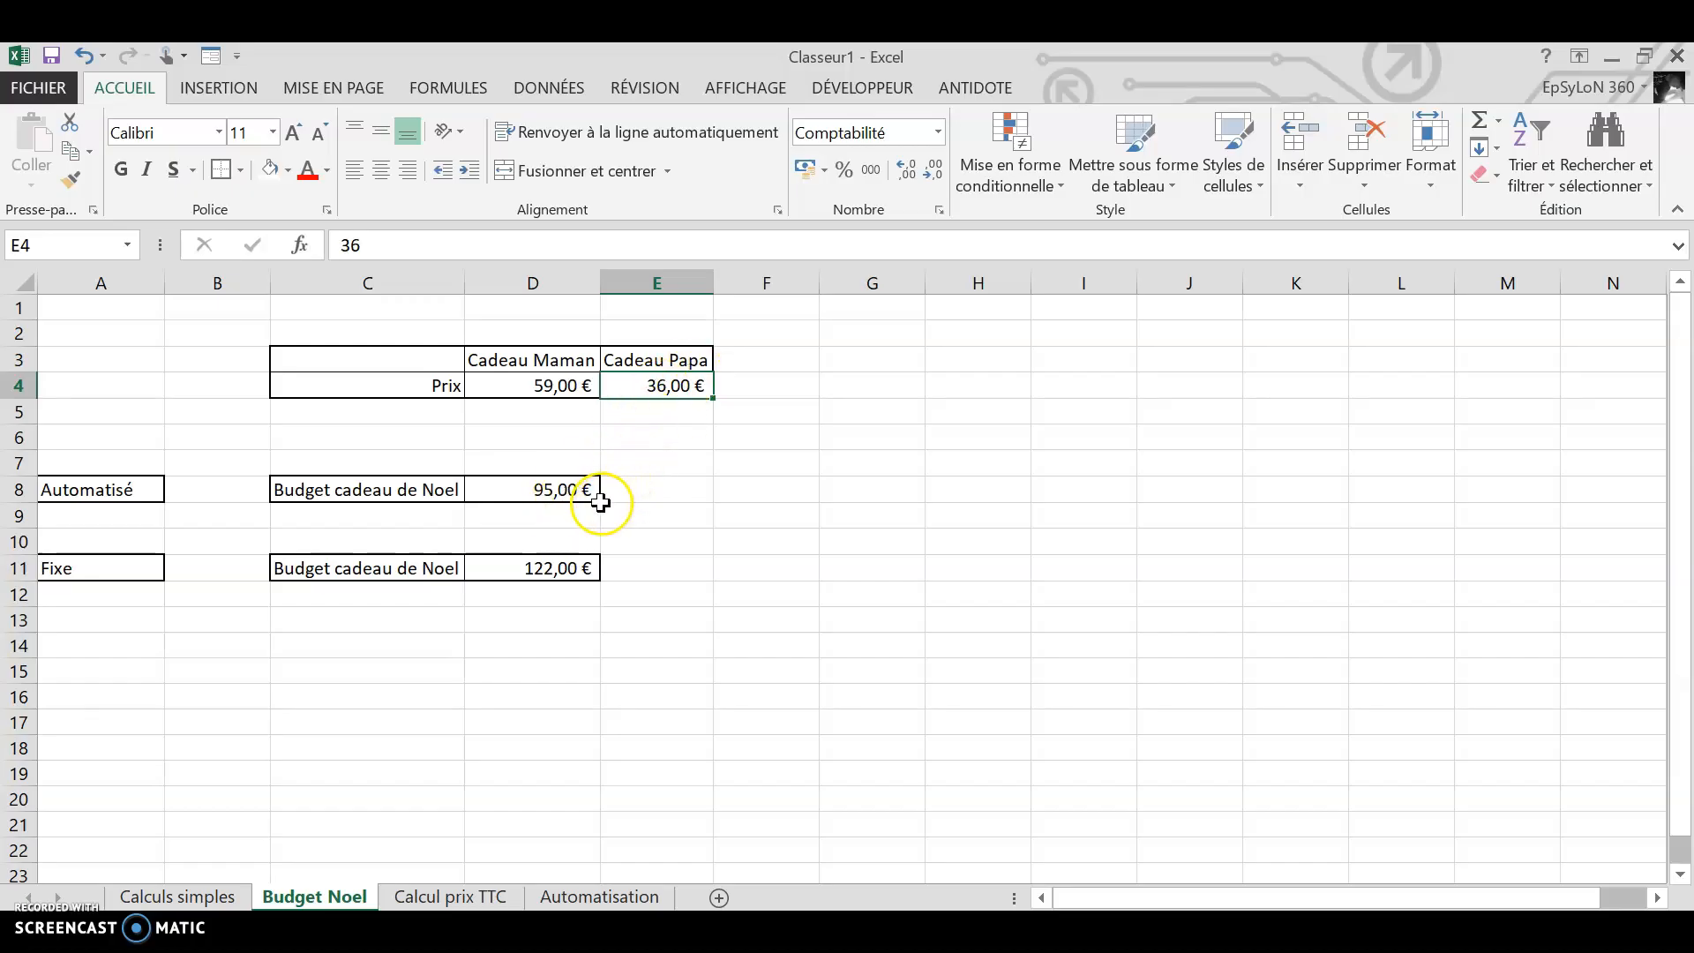
- Open the Calcul prix TTC sheet and review the ten numbered products and their Prix HT values
left_click(418, 897)
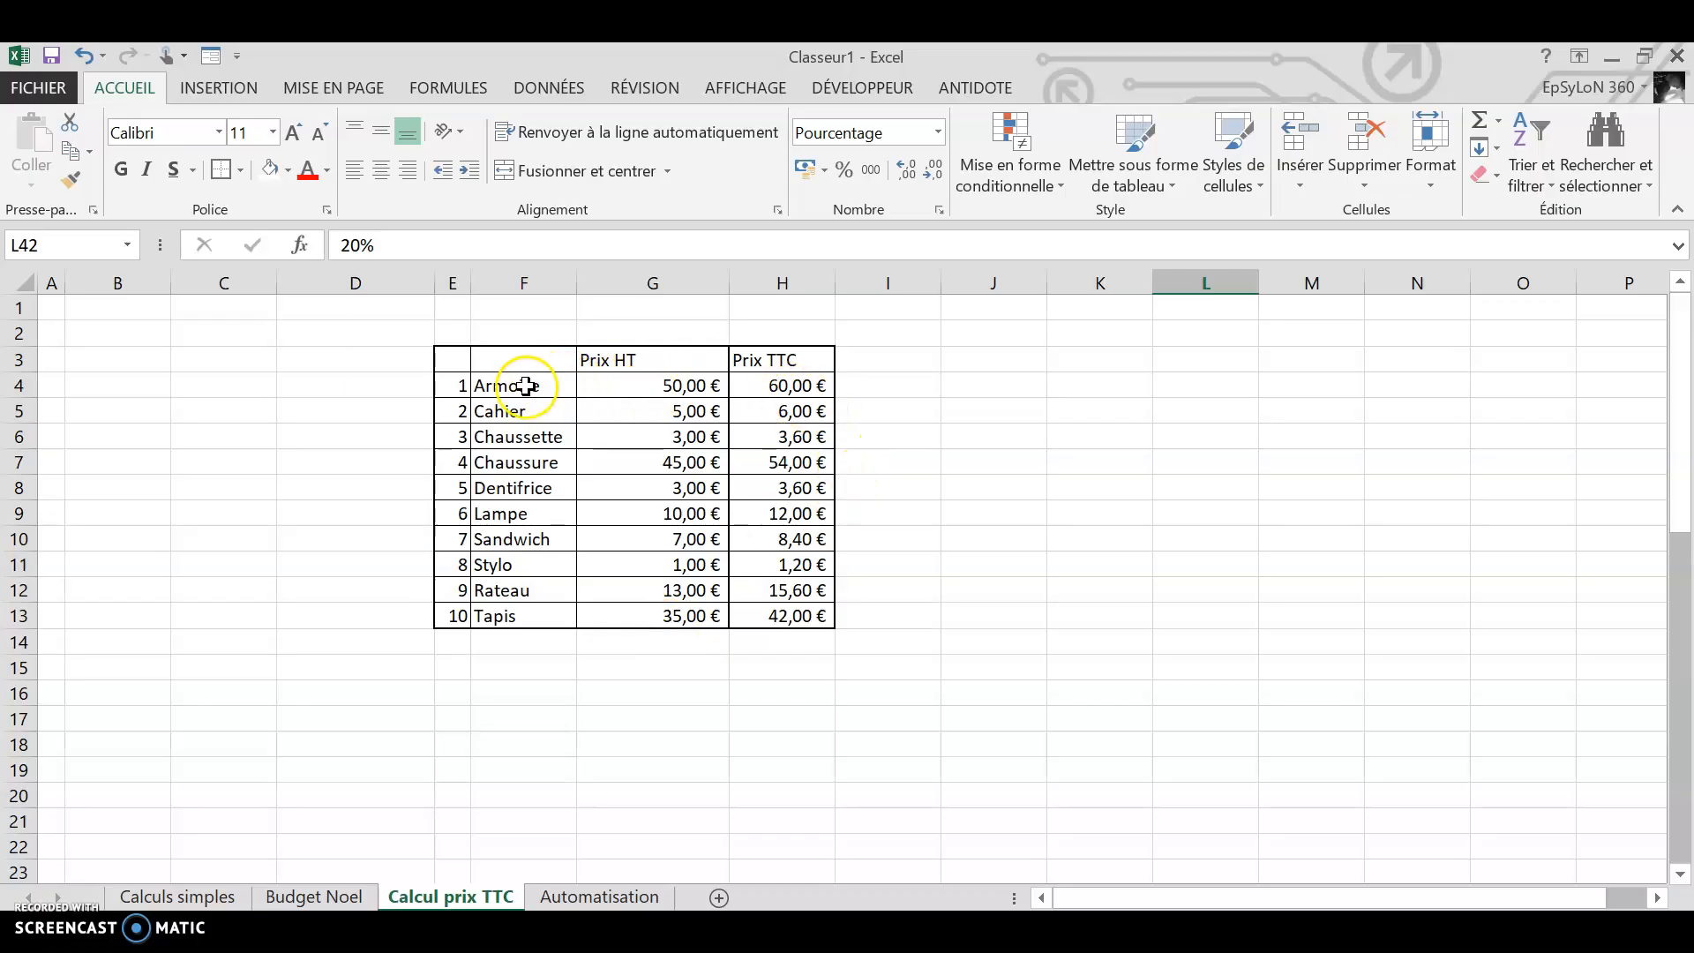
left_click(461, 381)
left_click_drag(461, 381, 530, 624)
left_click_drag(658, 381, 668, 615)
- Examine how the Prix TTC formulas are built, starting with Armoire in H4 and sampling H6, H9 and H11
left_click(786, 409)
left_click(794, 385)
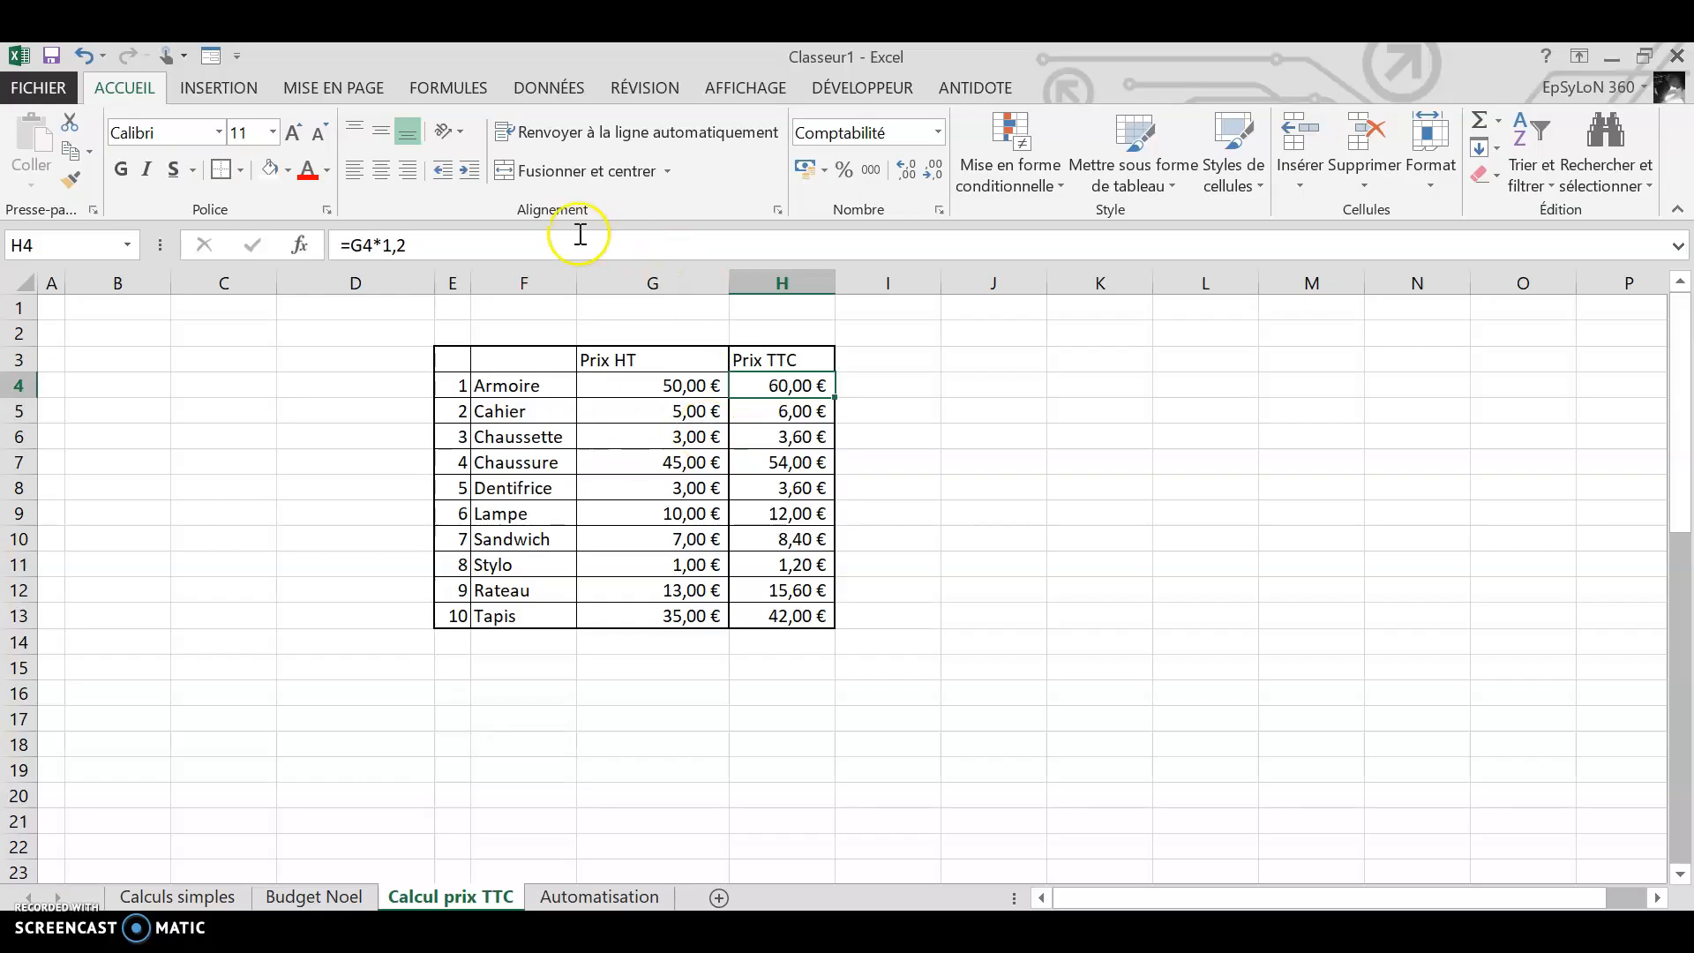
left_click(435, 254)
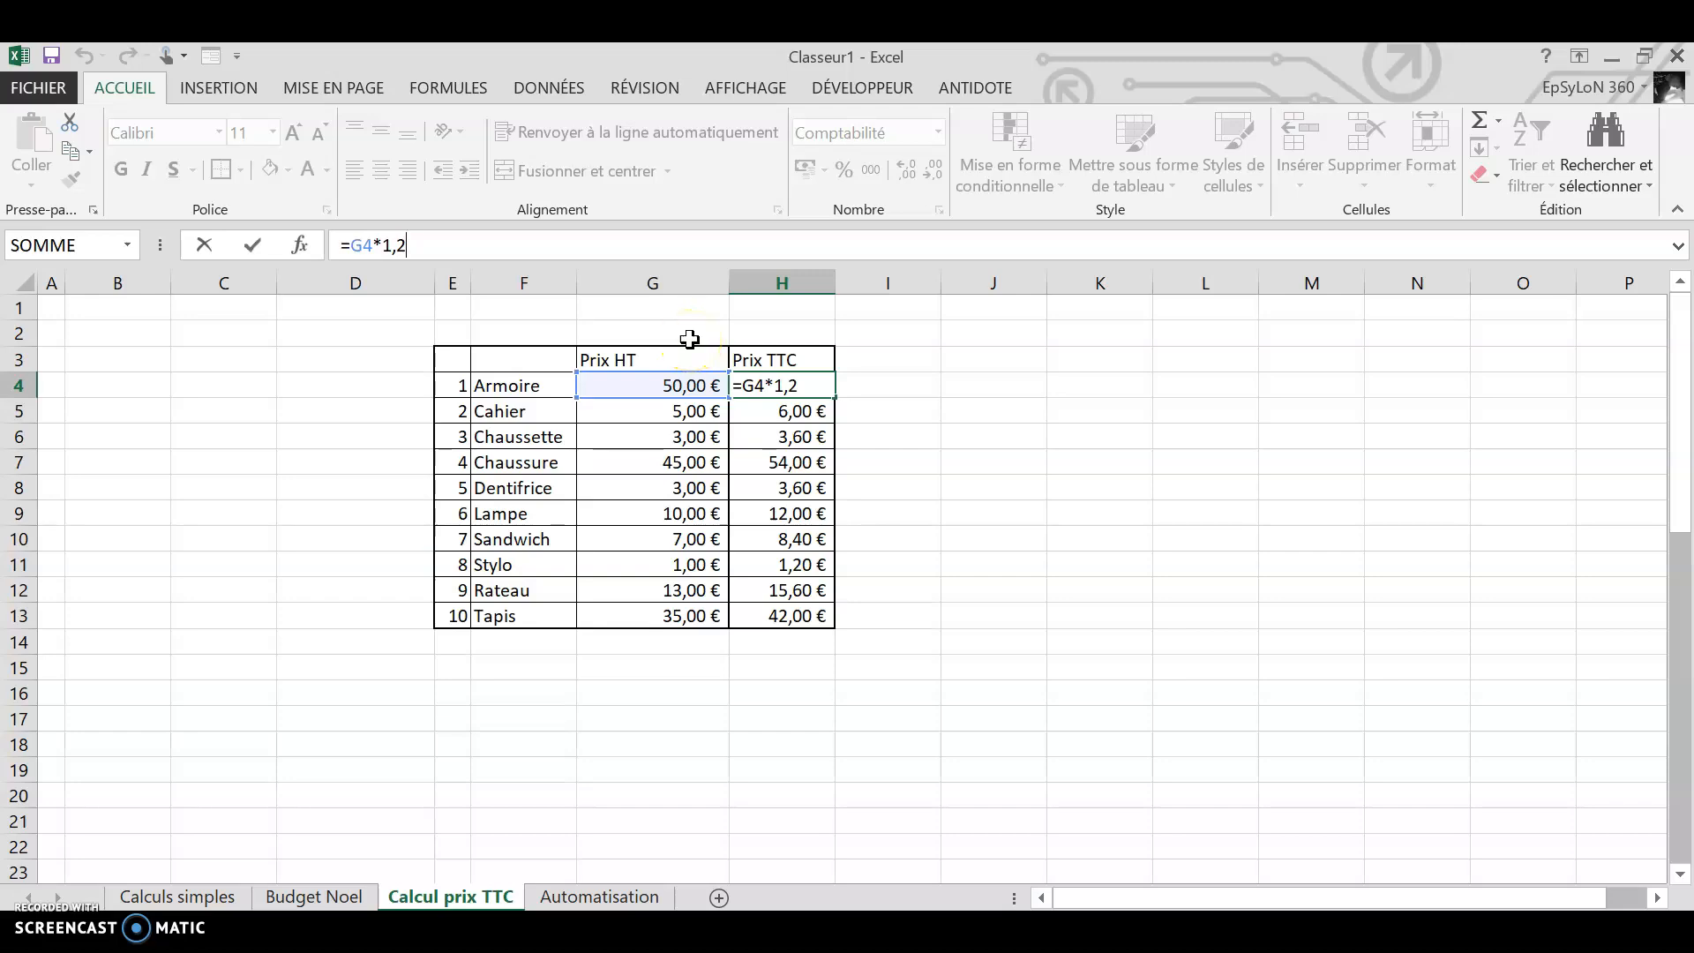
key("Return")
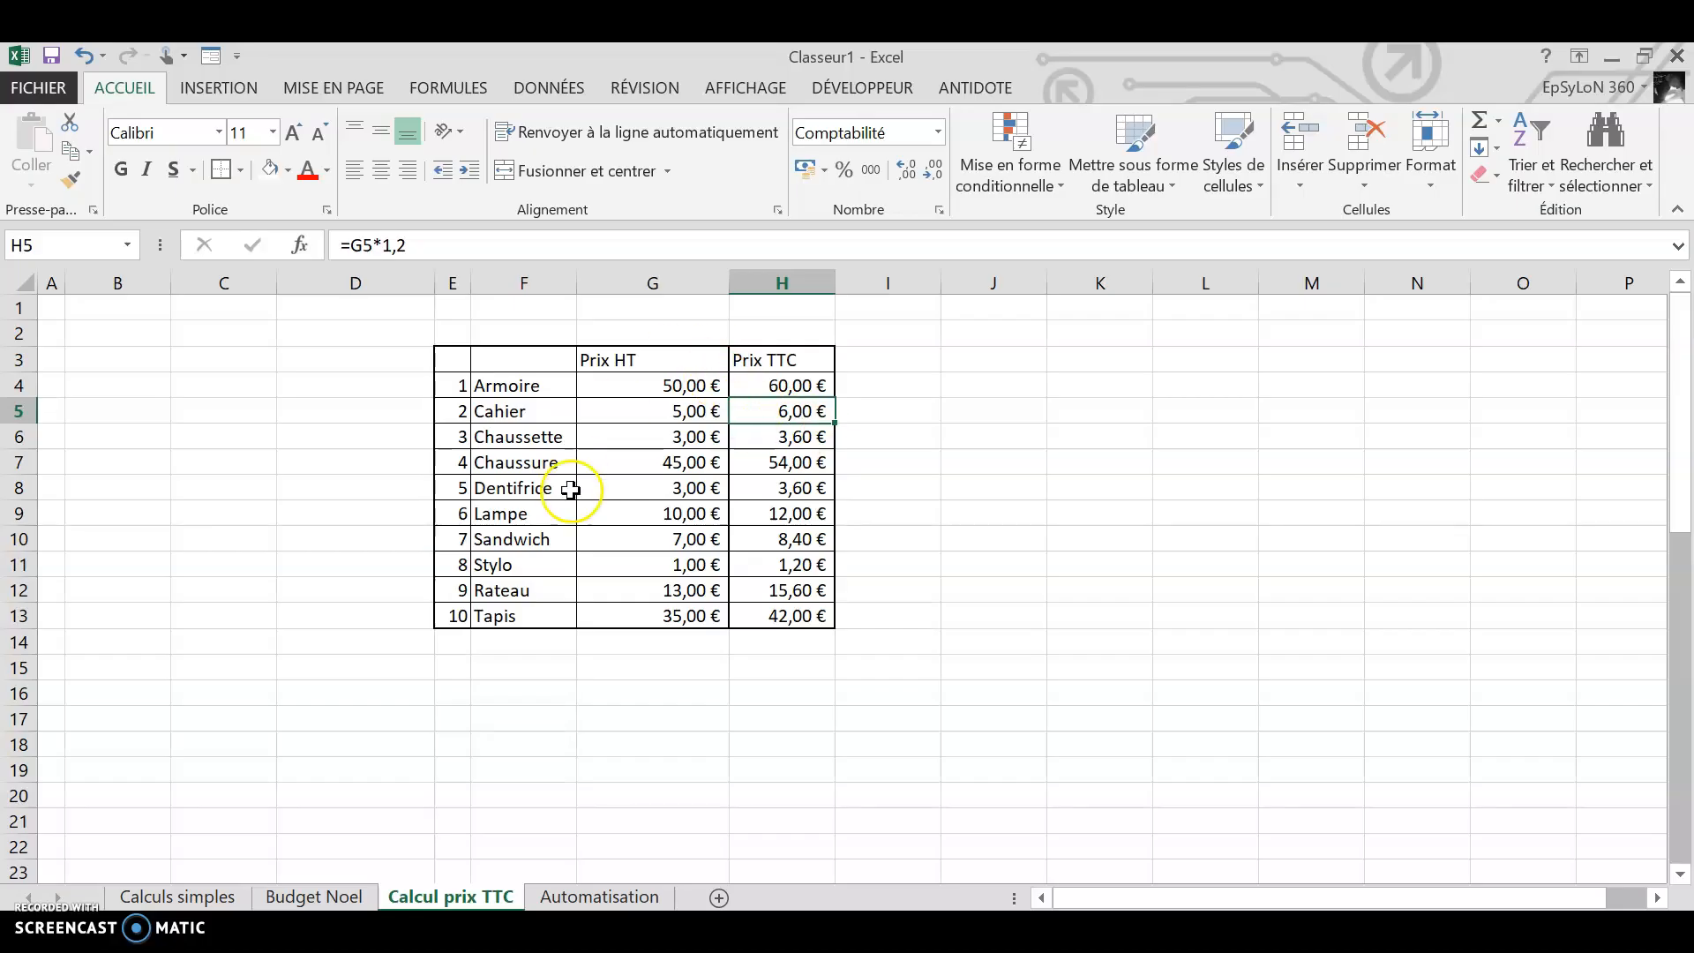
left_click(783, 387)
double_click(783, 387)
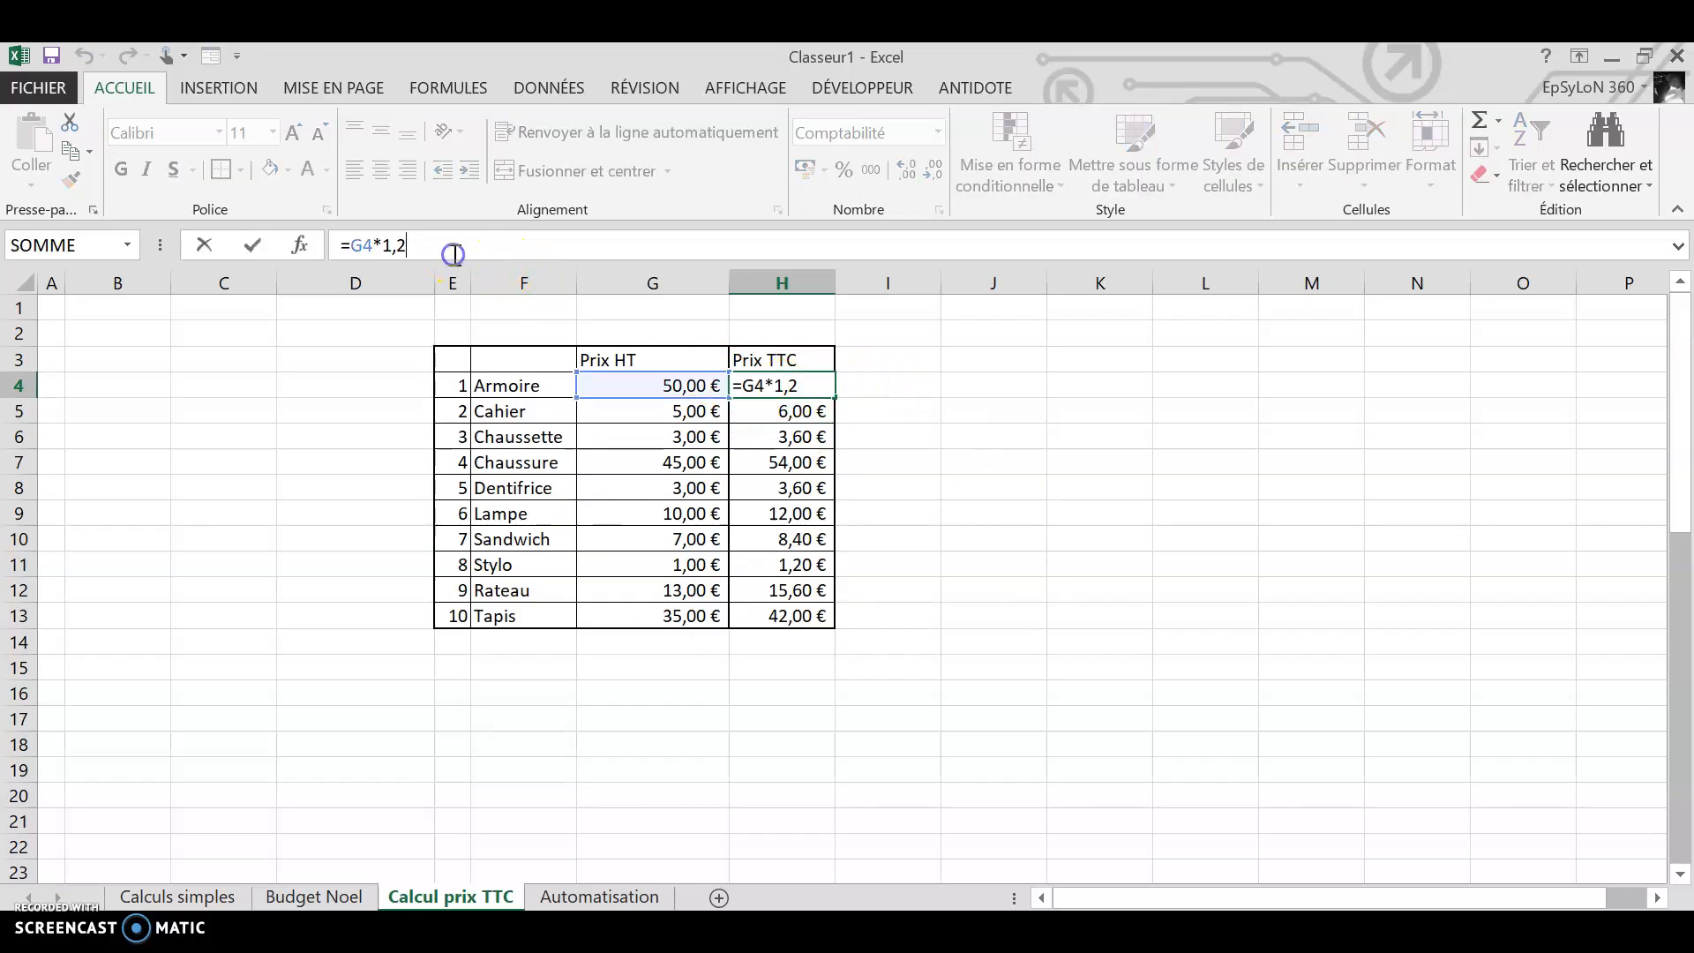
key("Return")
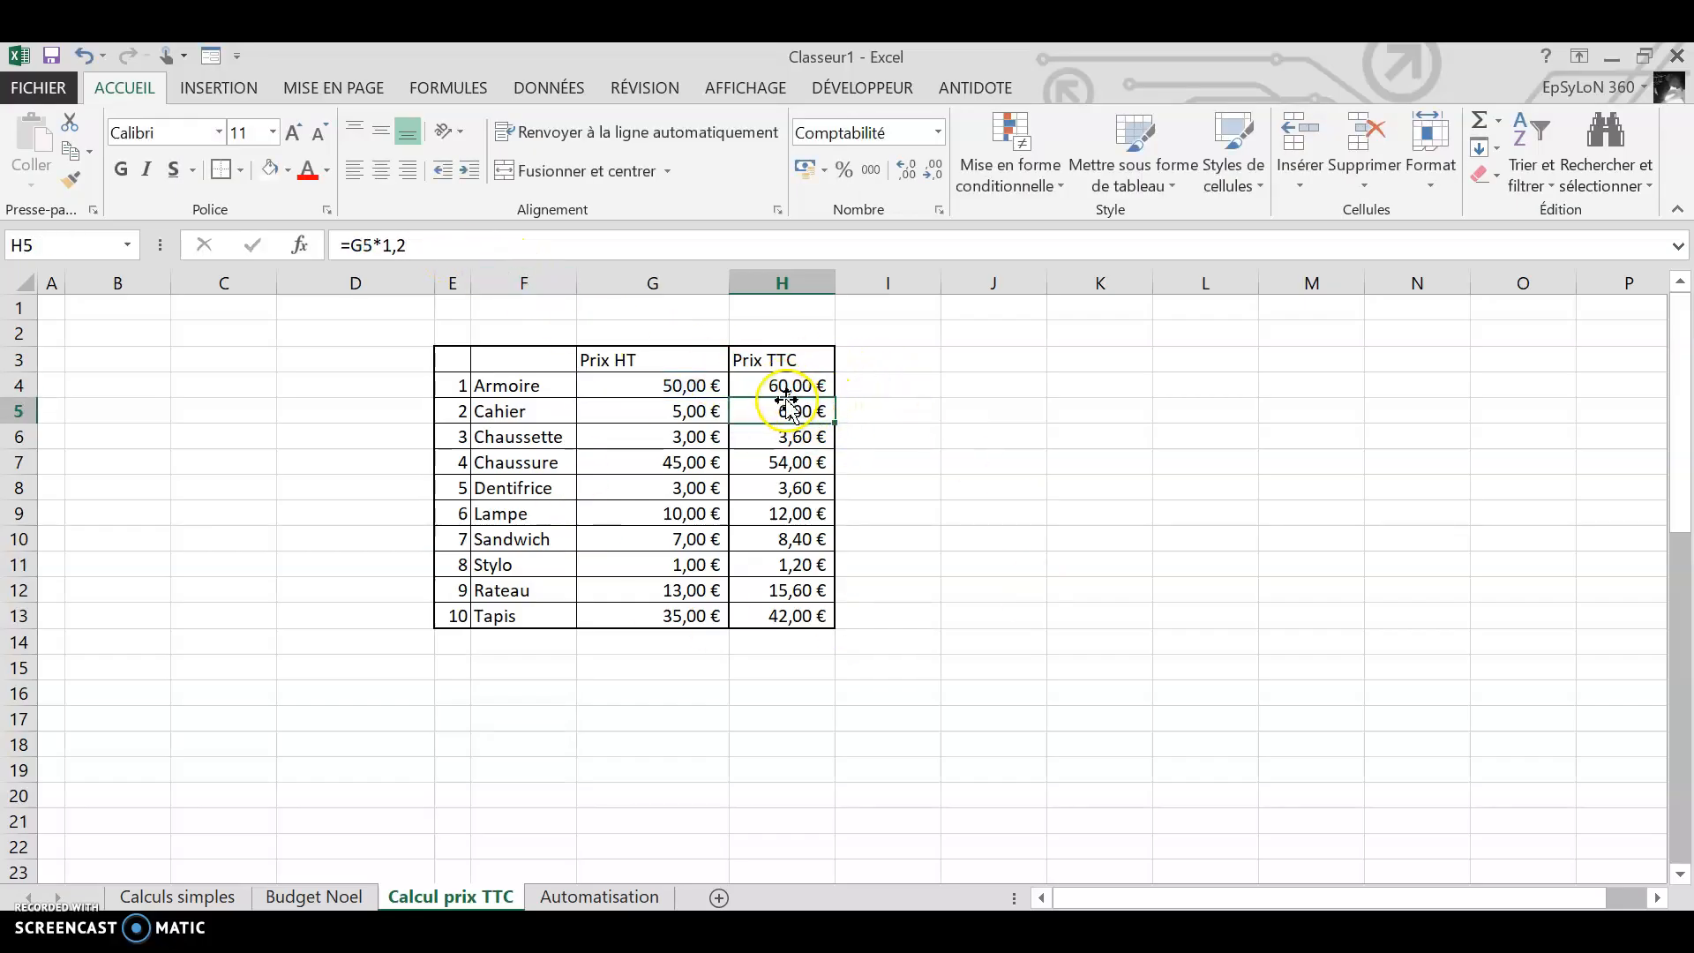
left_click(779, 388)
left_click(786, 440)
left_click(806, 507)
left_click(806, 566)
- Change the Prix TTC formulas for Armoire and Cahier to =G4*1,25 in H4 and =G5*1,25 in H5
left_click(785, 386)
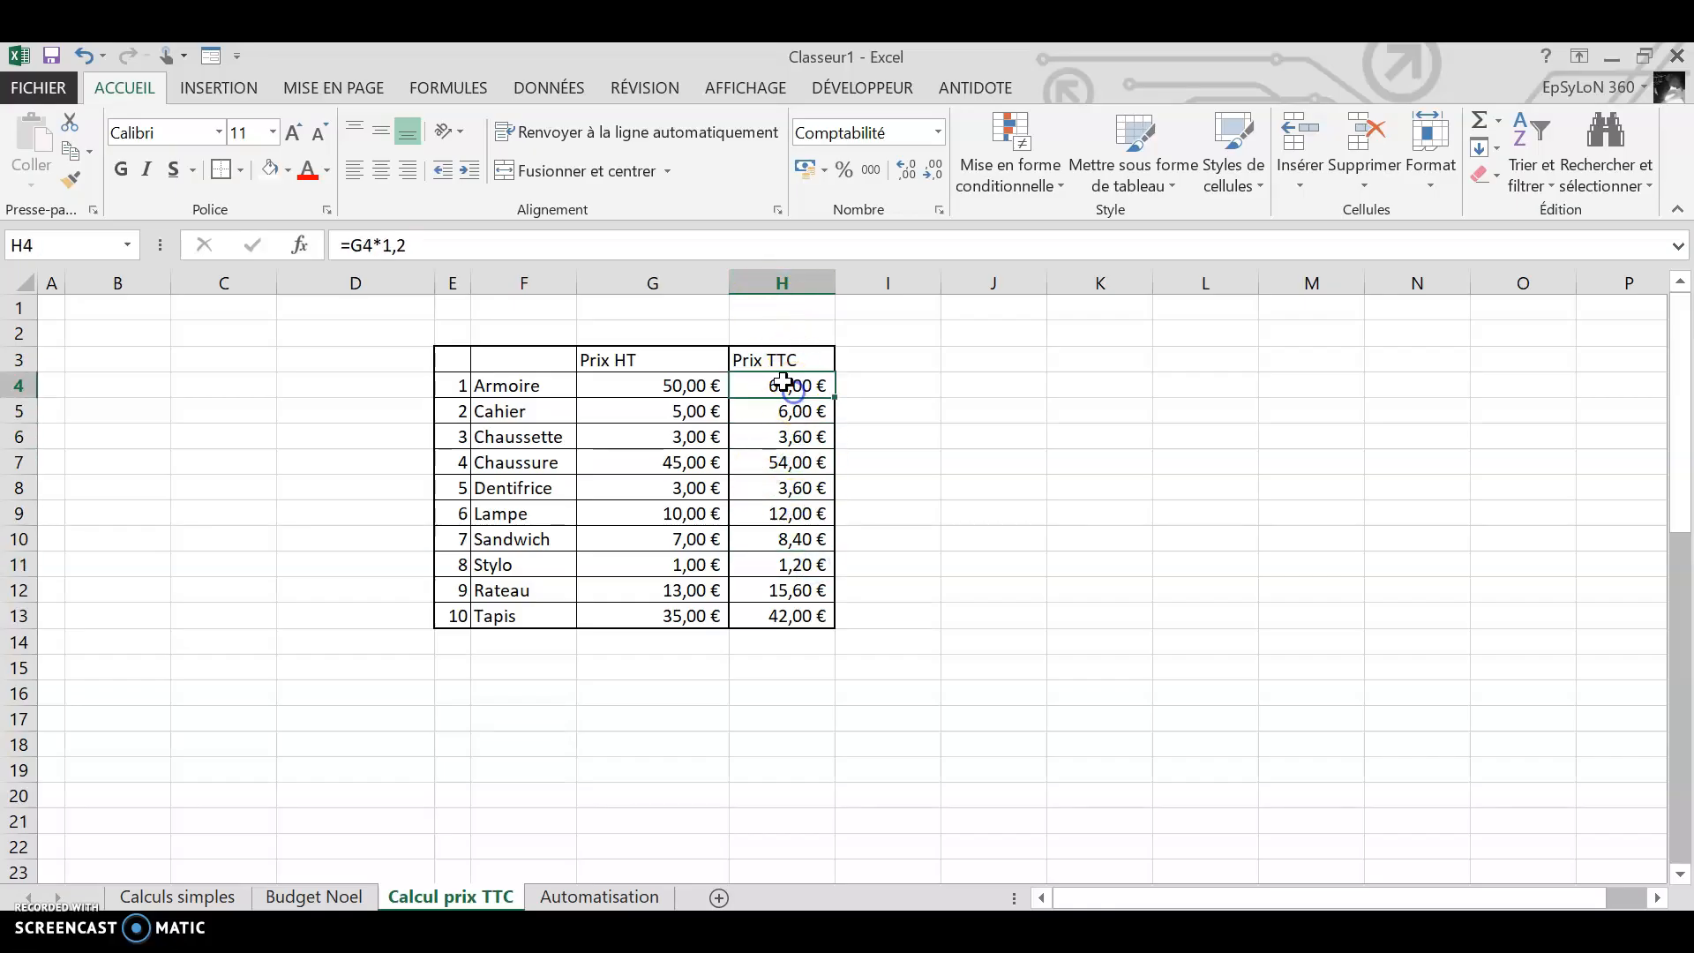
left_click(474, 257)
key("Caps_Lock")
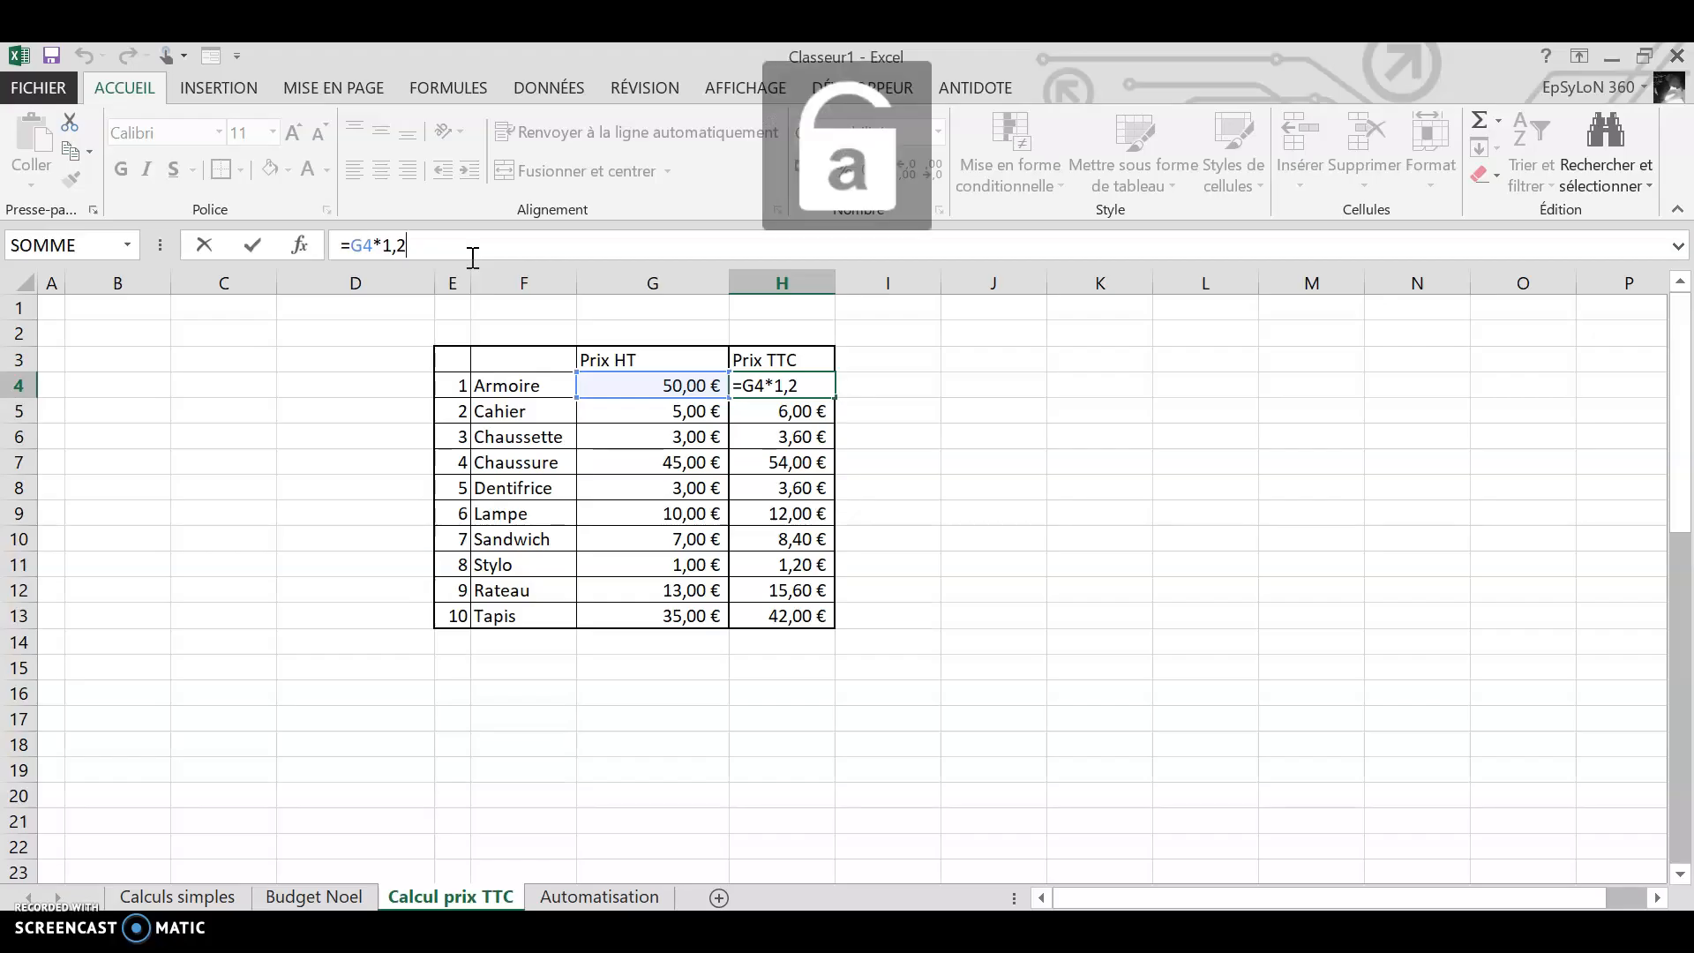
type("5")
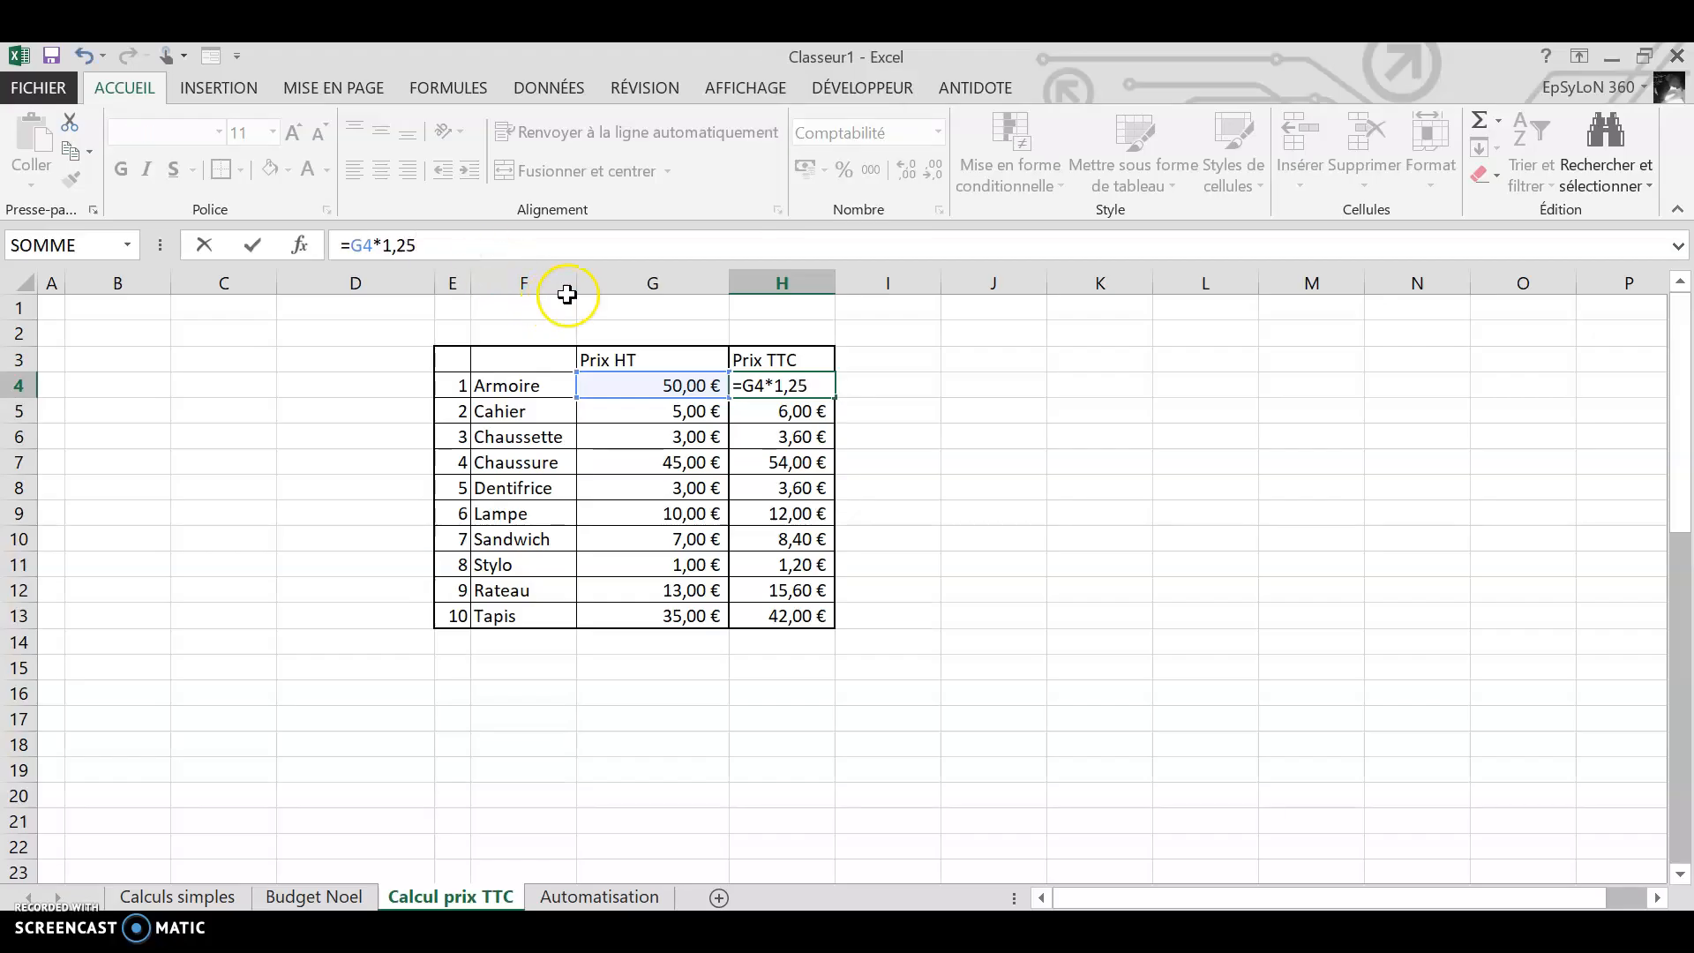
left_click(799, 413)
left_click(454, 249)
type("5")
left_click(785, 437)
key("ctrl+Up")
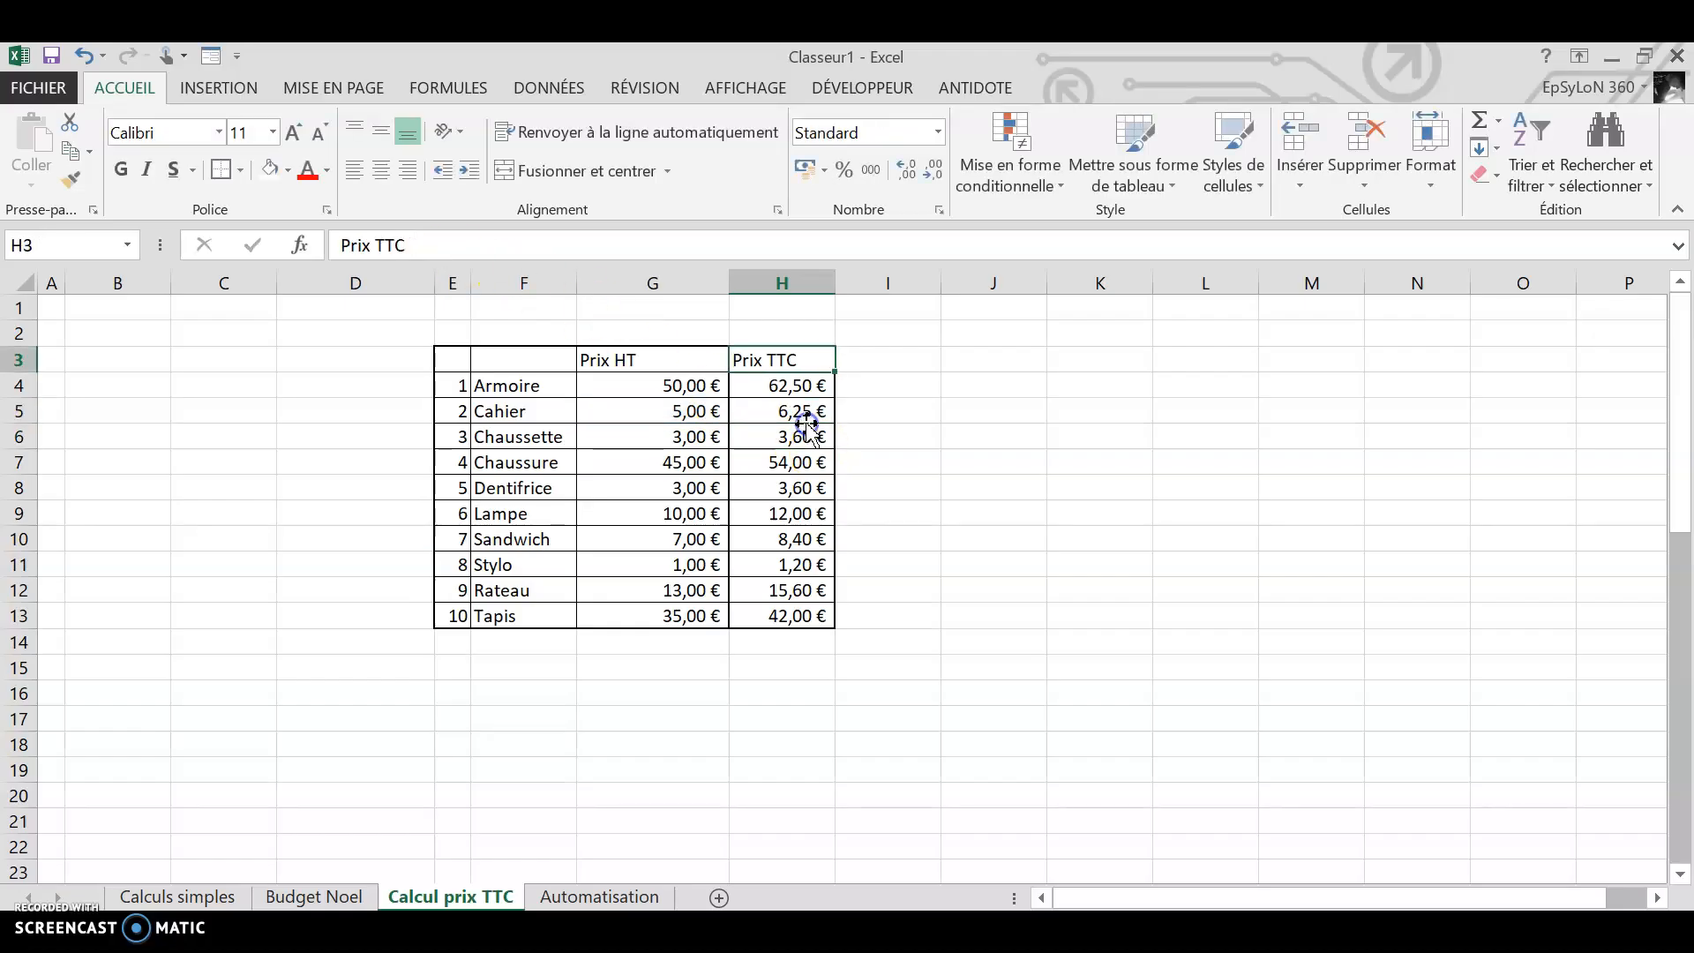
- Change the Chaussette Prix TTC formula in H6 to =G6*1,25
double_click(768, 434)
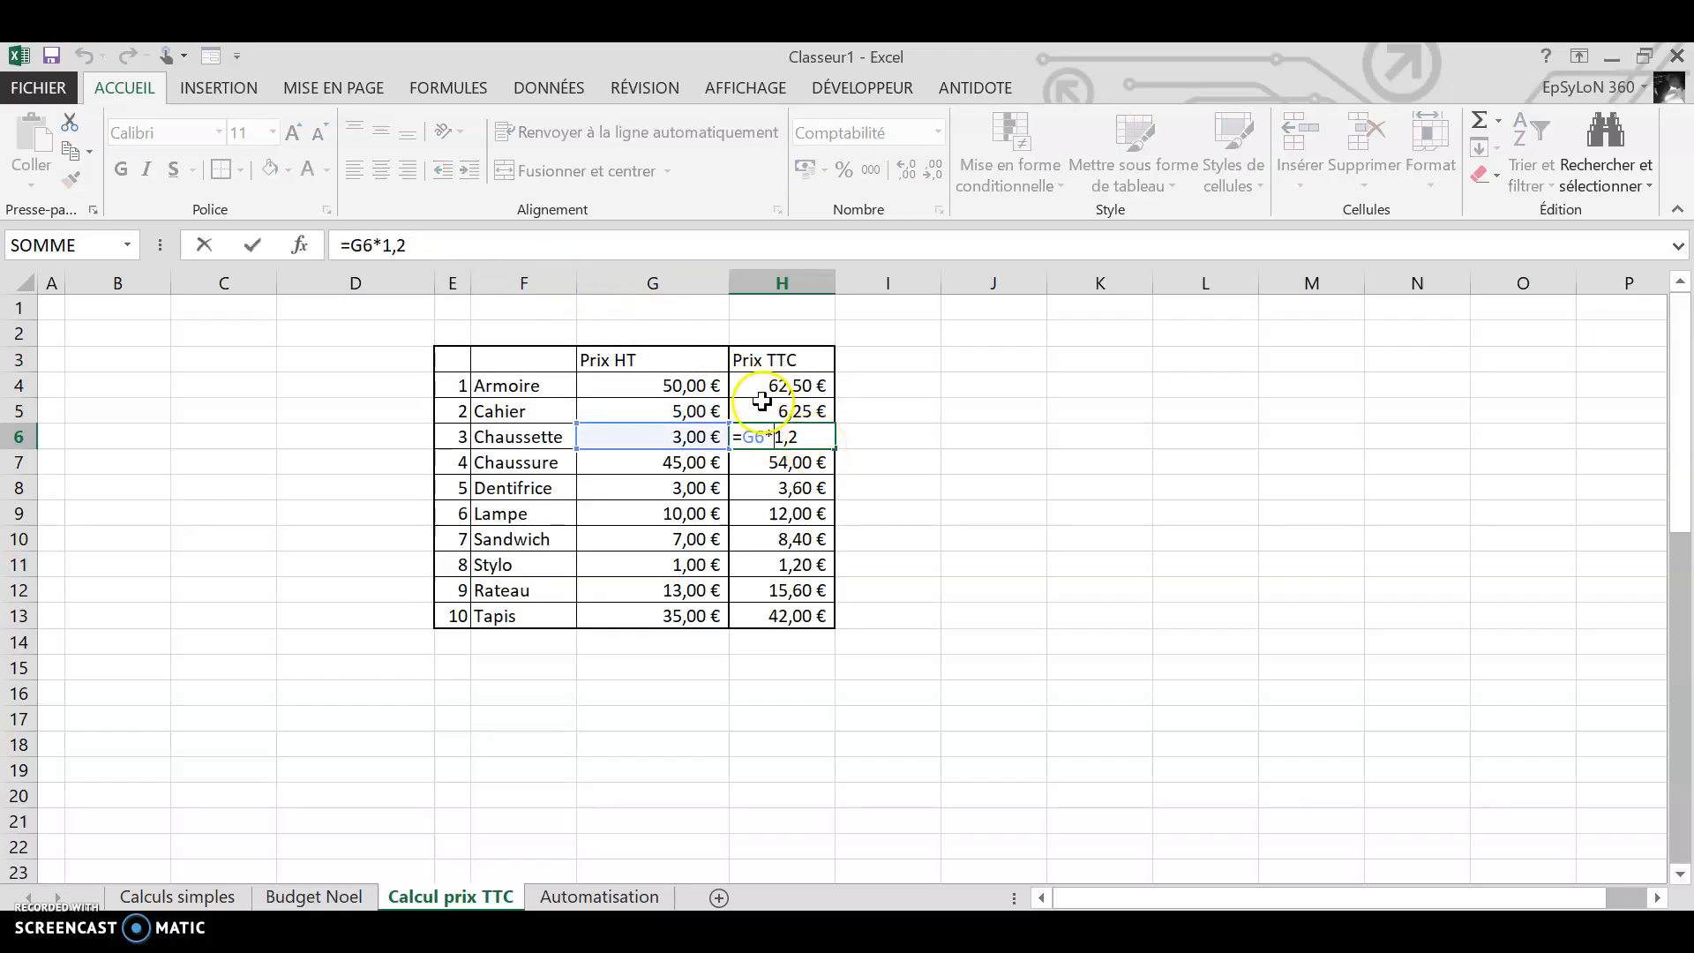
left_click(534, 256)
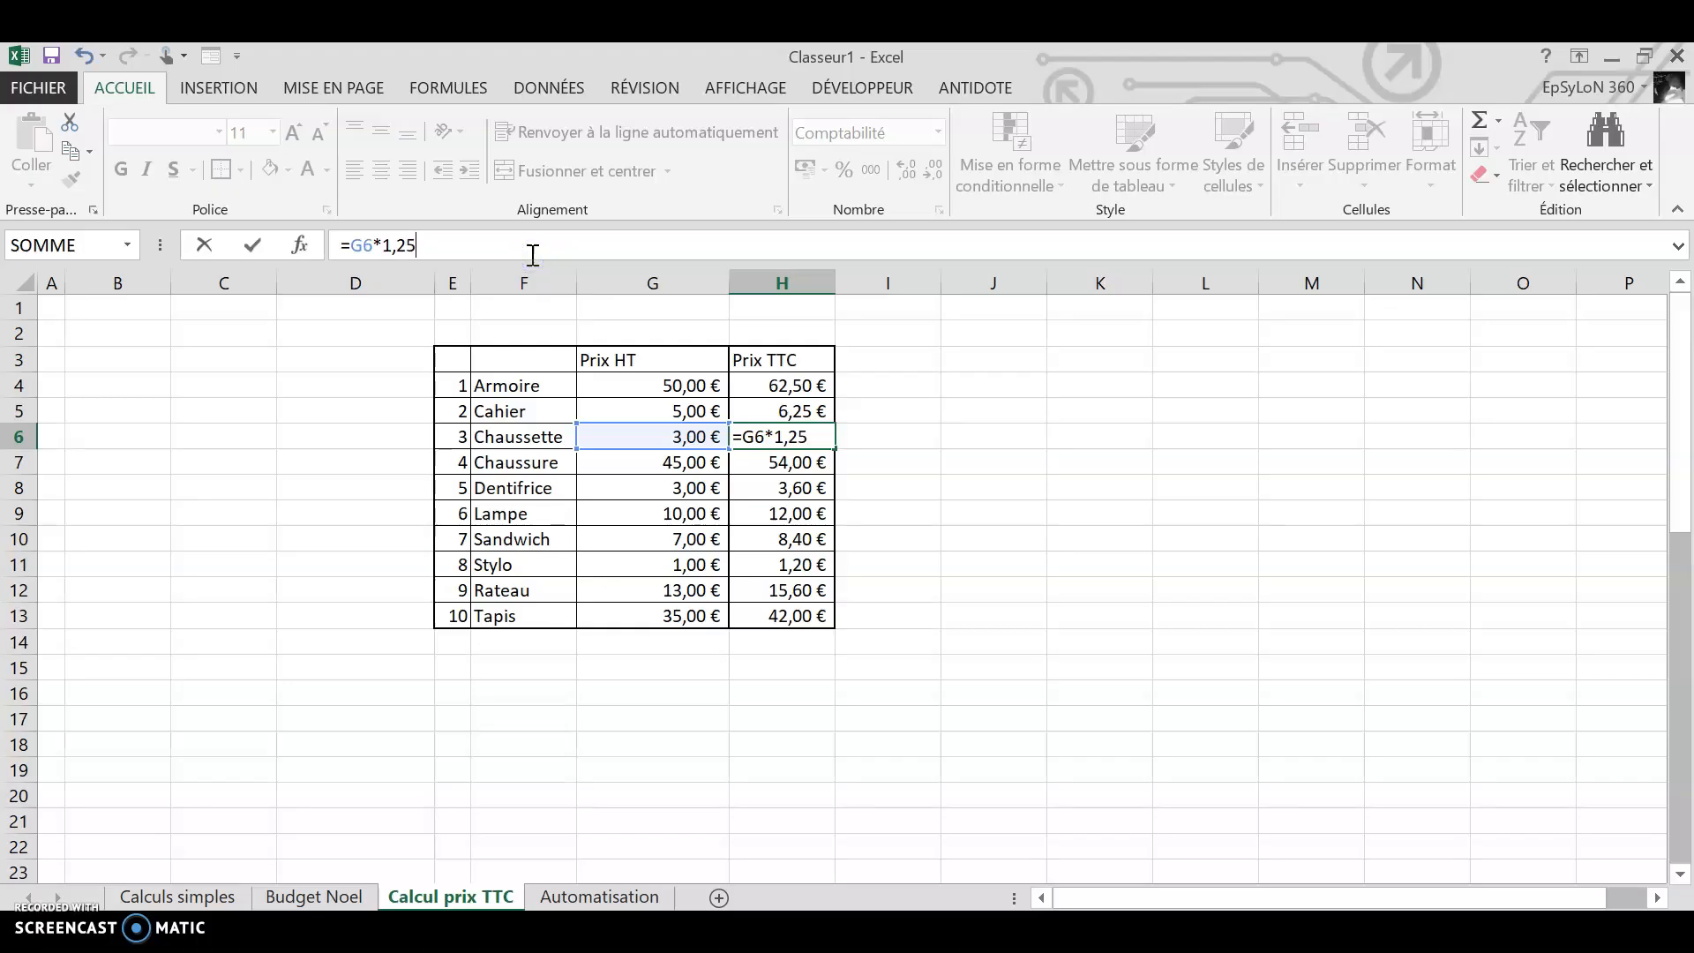
key("Return")
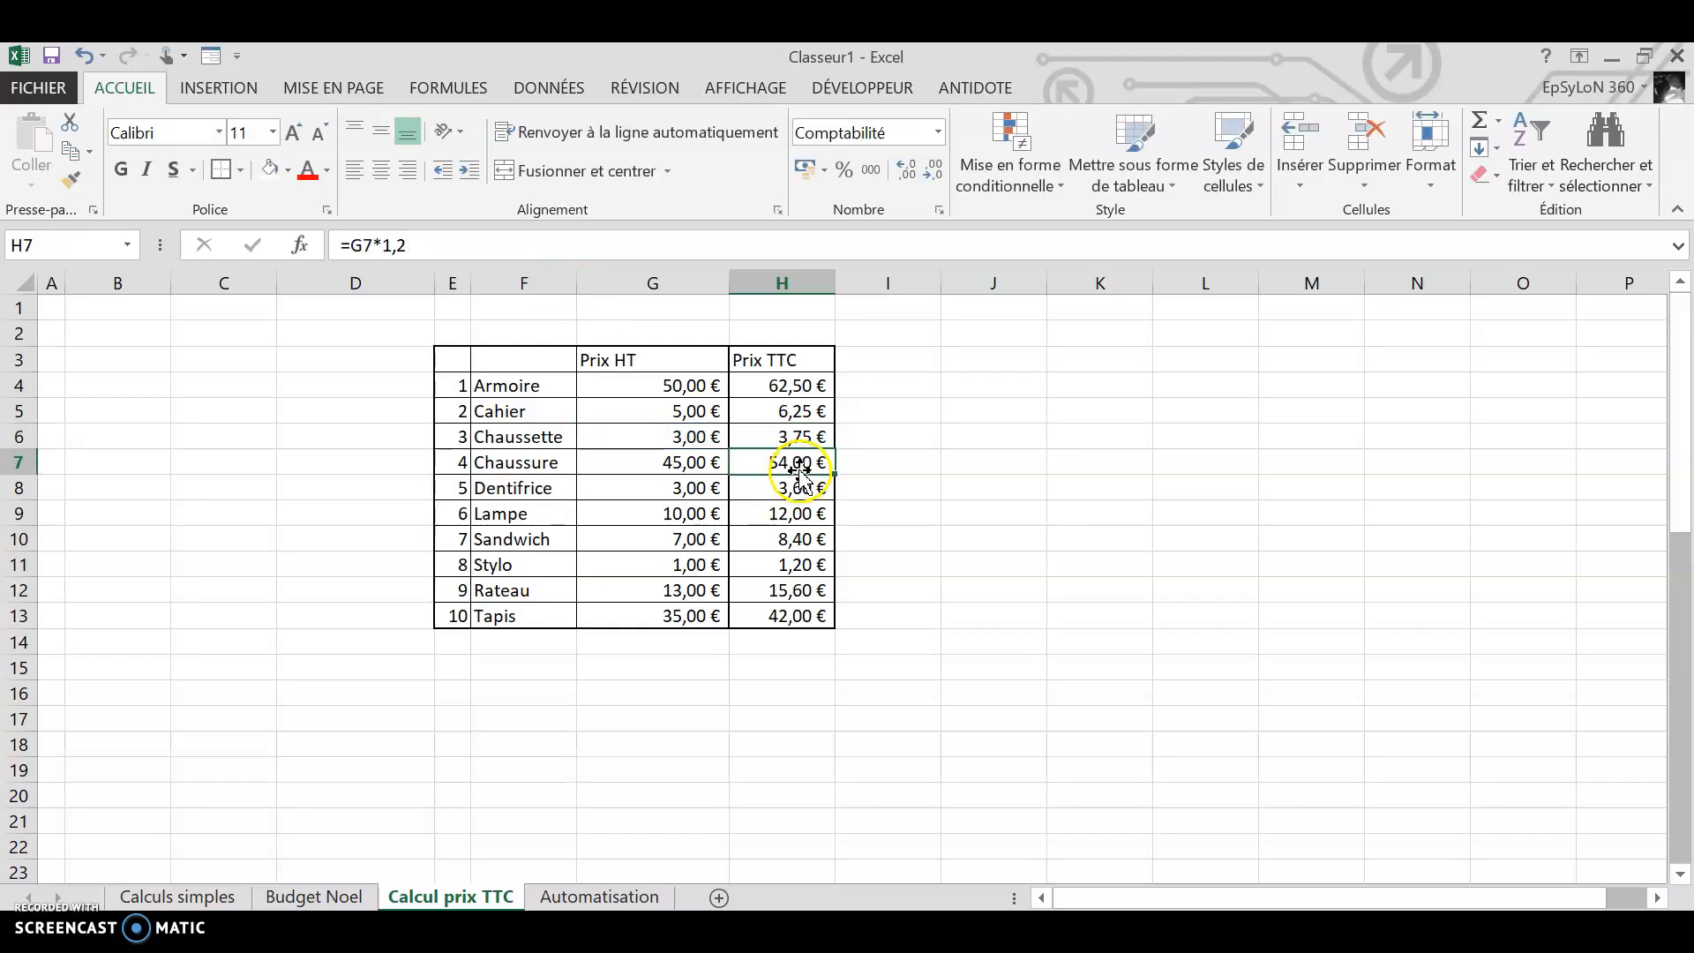
left_click(810, 439)
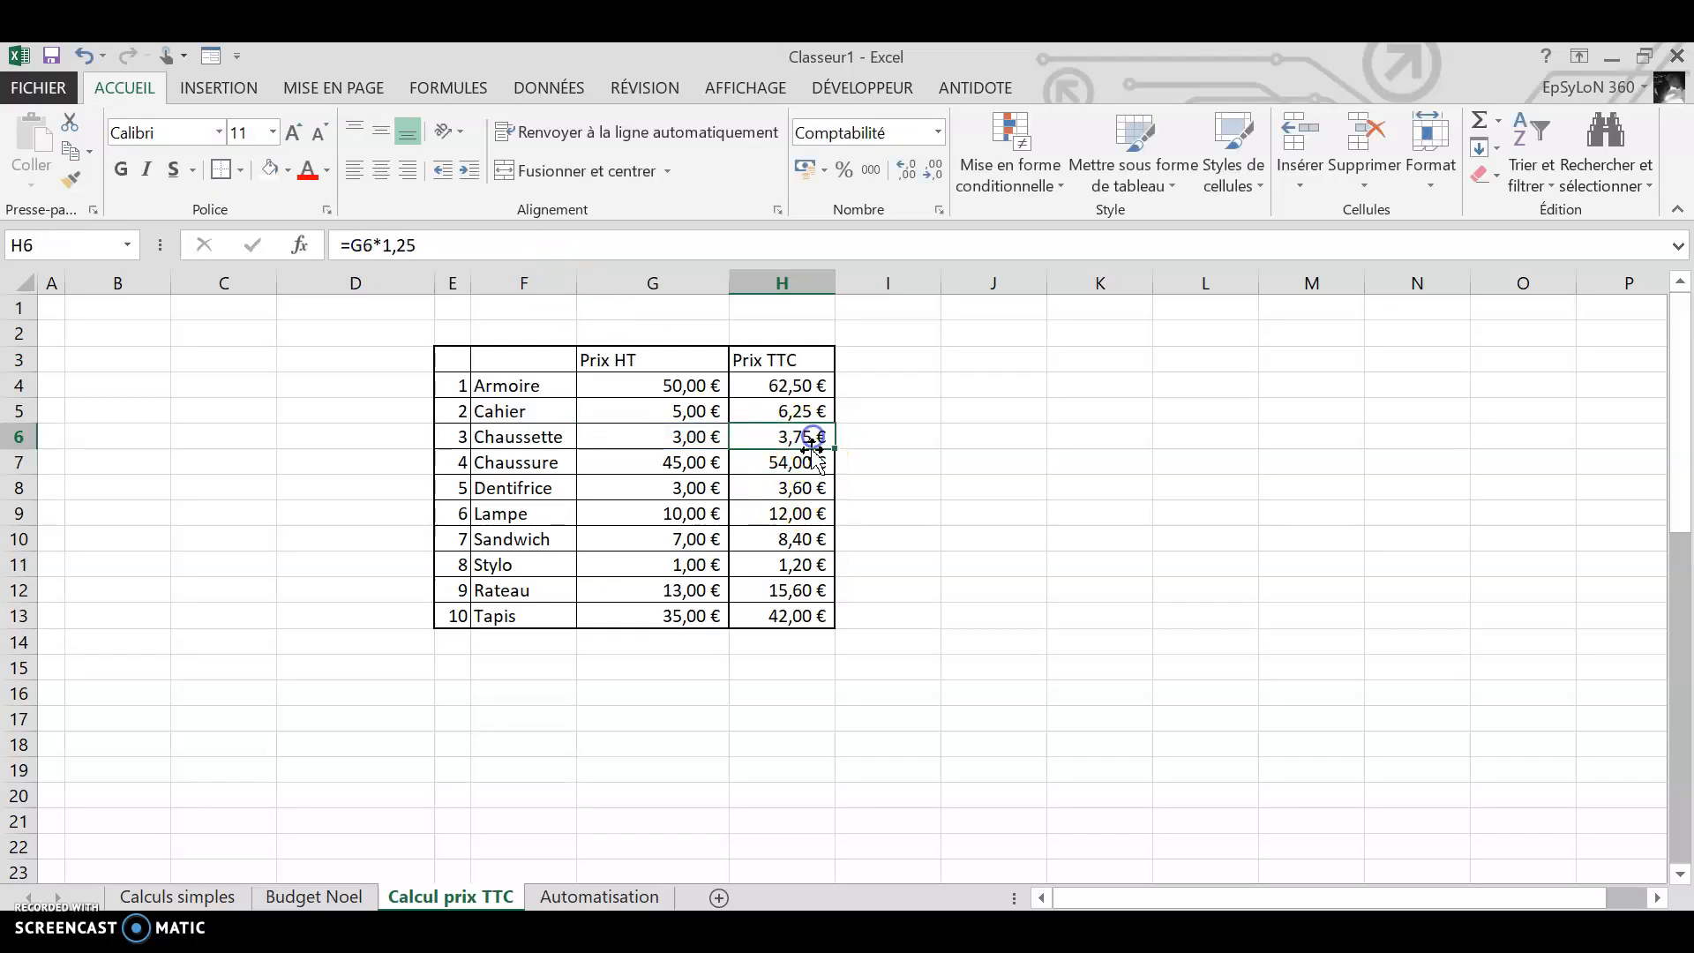
- Change the Prix TTC formulas for Chaussure and Dentifrice to =G7*1,25 in H7 and =G8*1,25 in H8
left_click(813, 463)
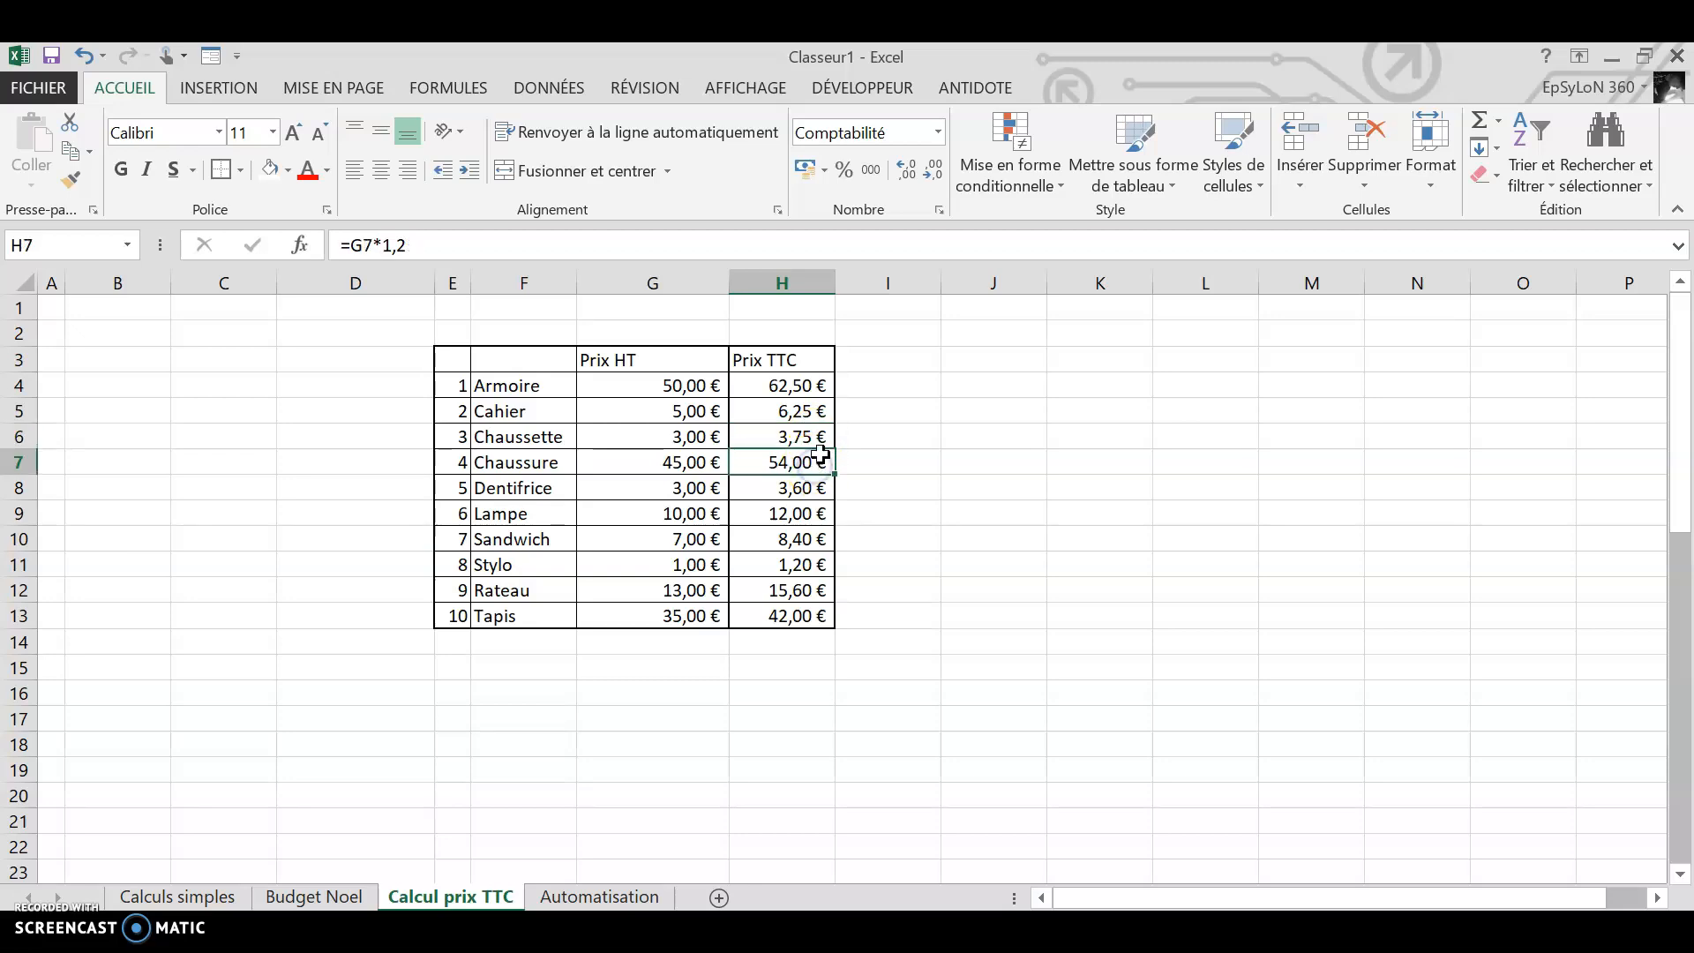
left_click(522, 240)
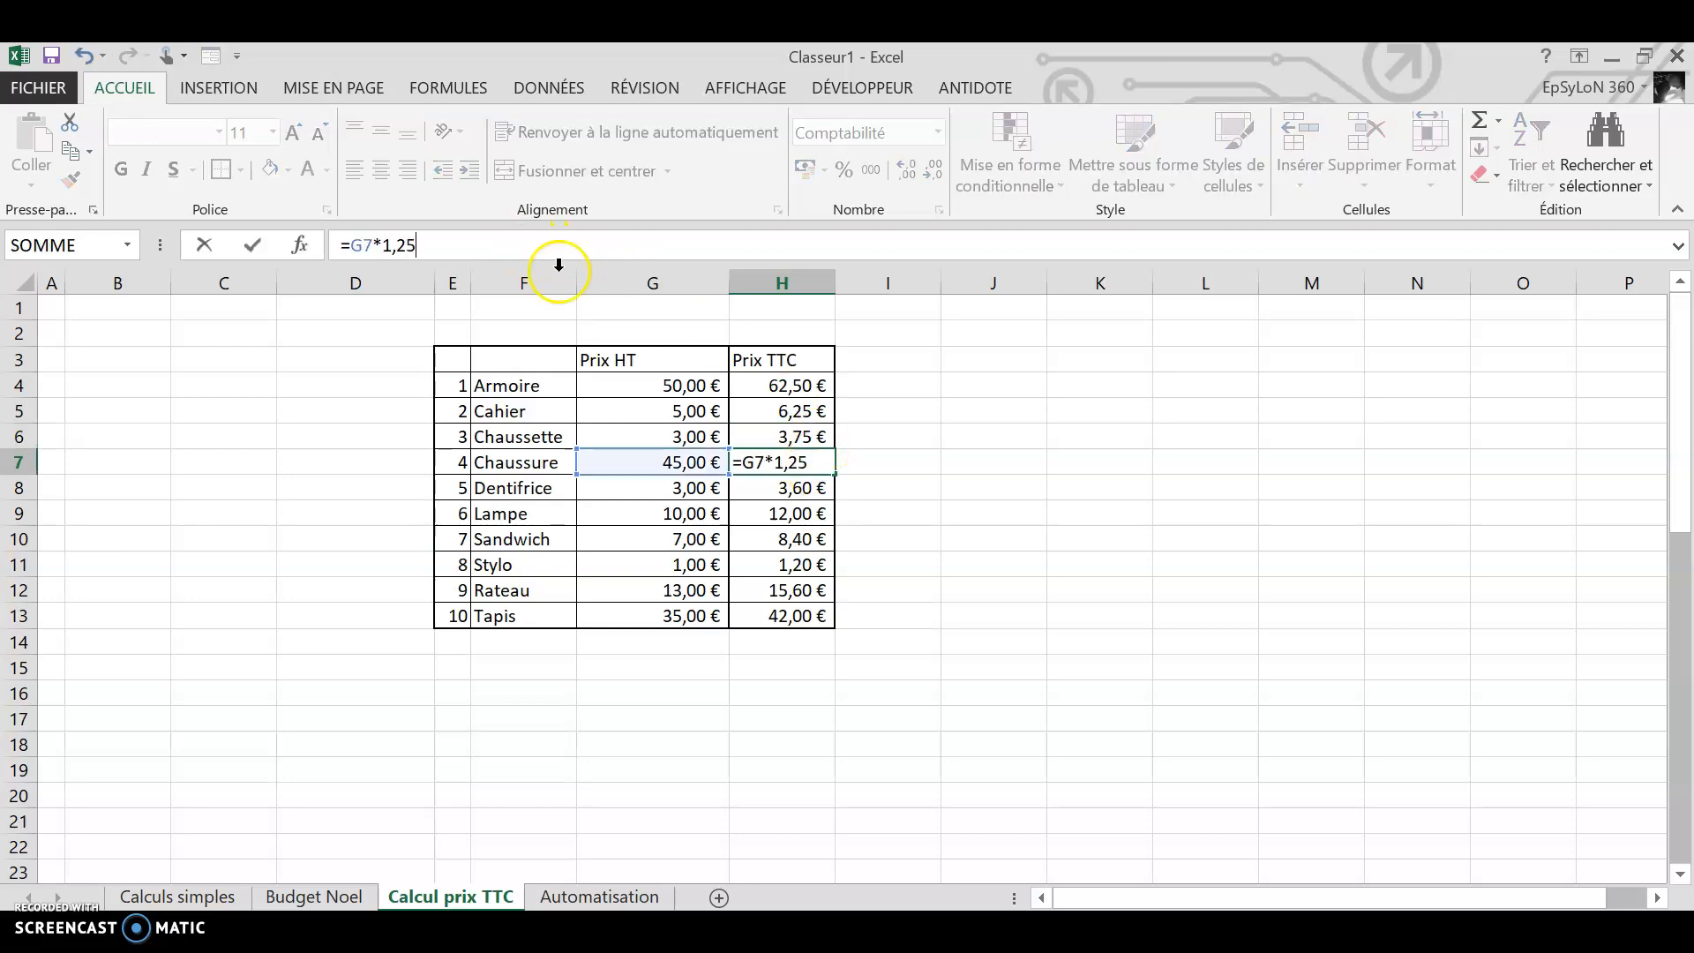
type("5")
key("Return")
left_click(475, 248)
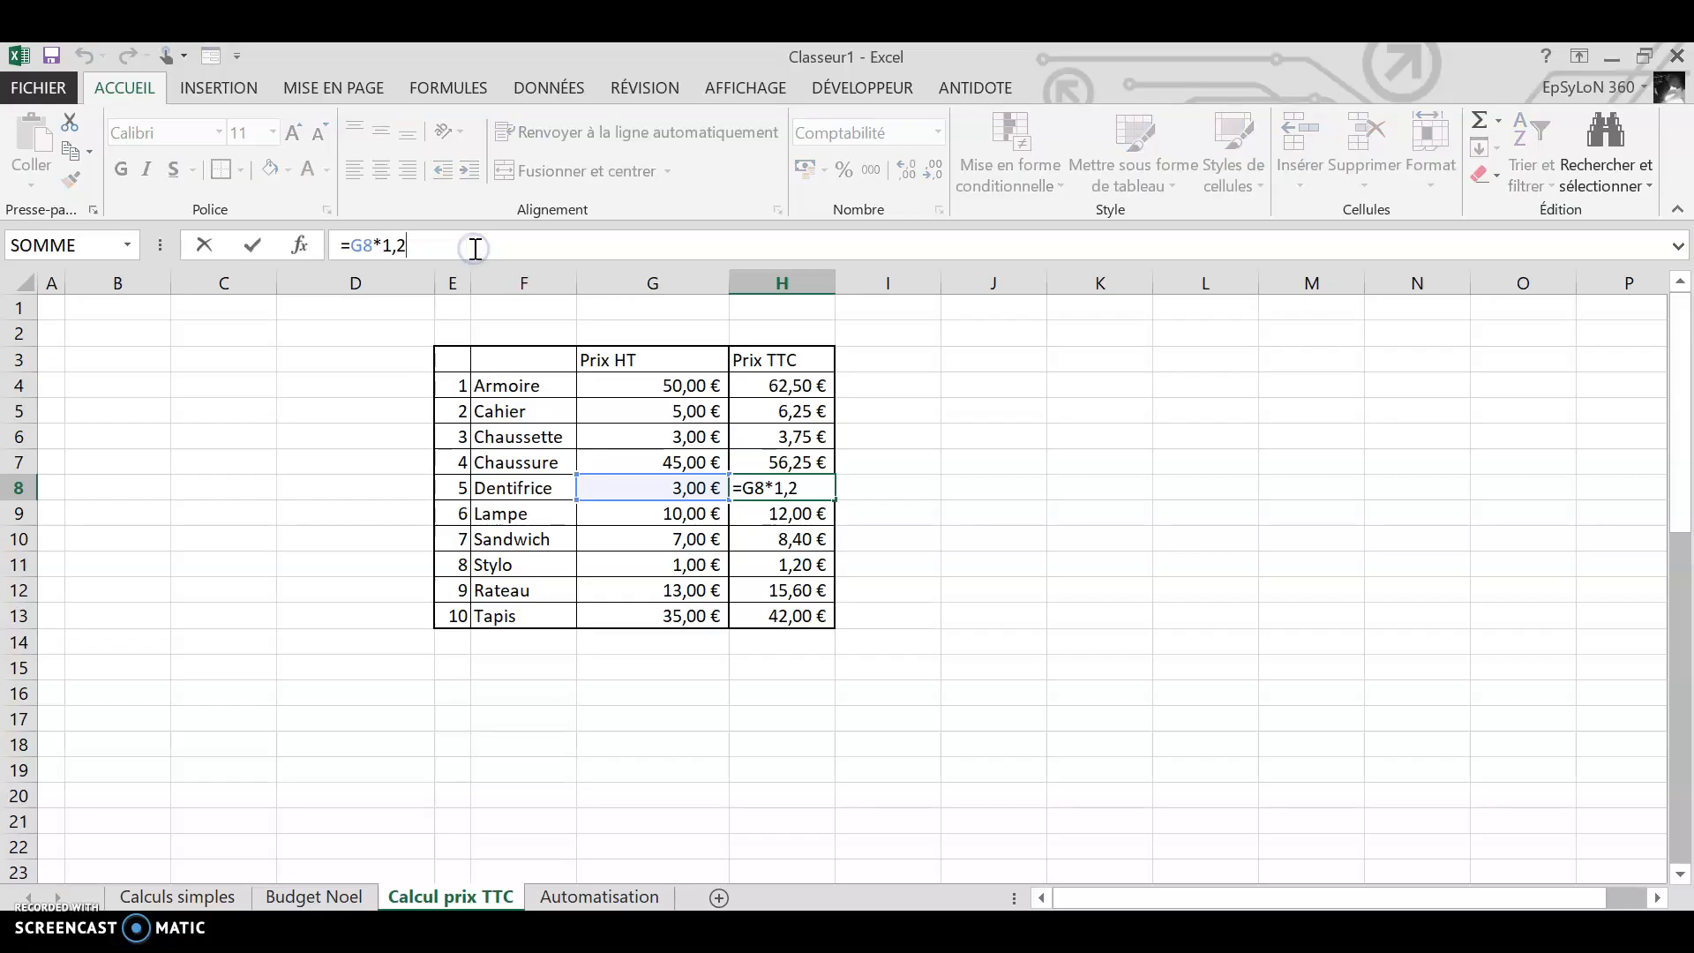
type("5")
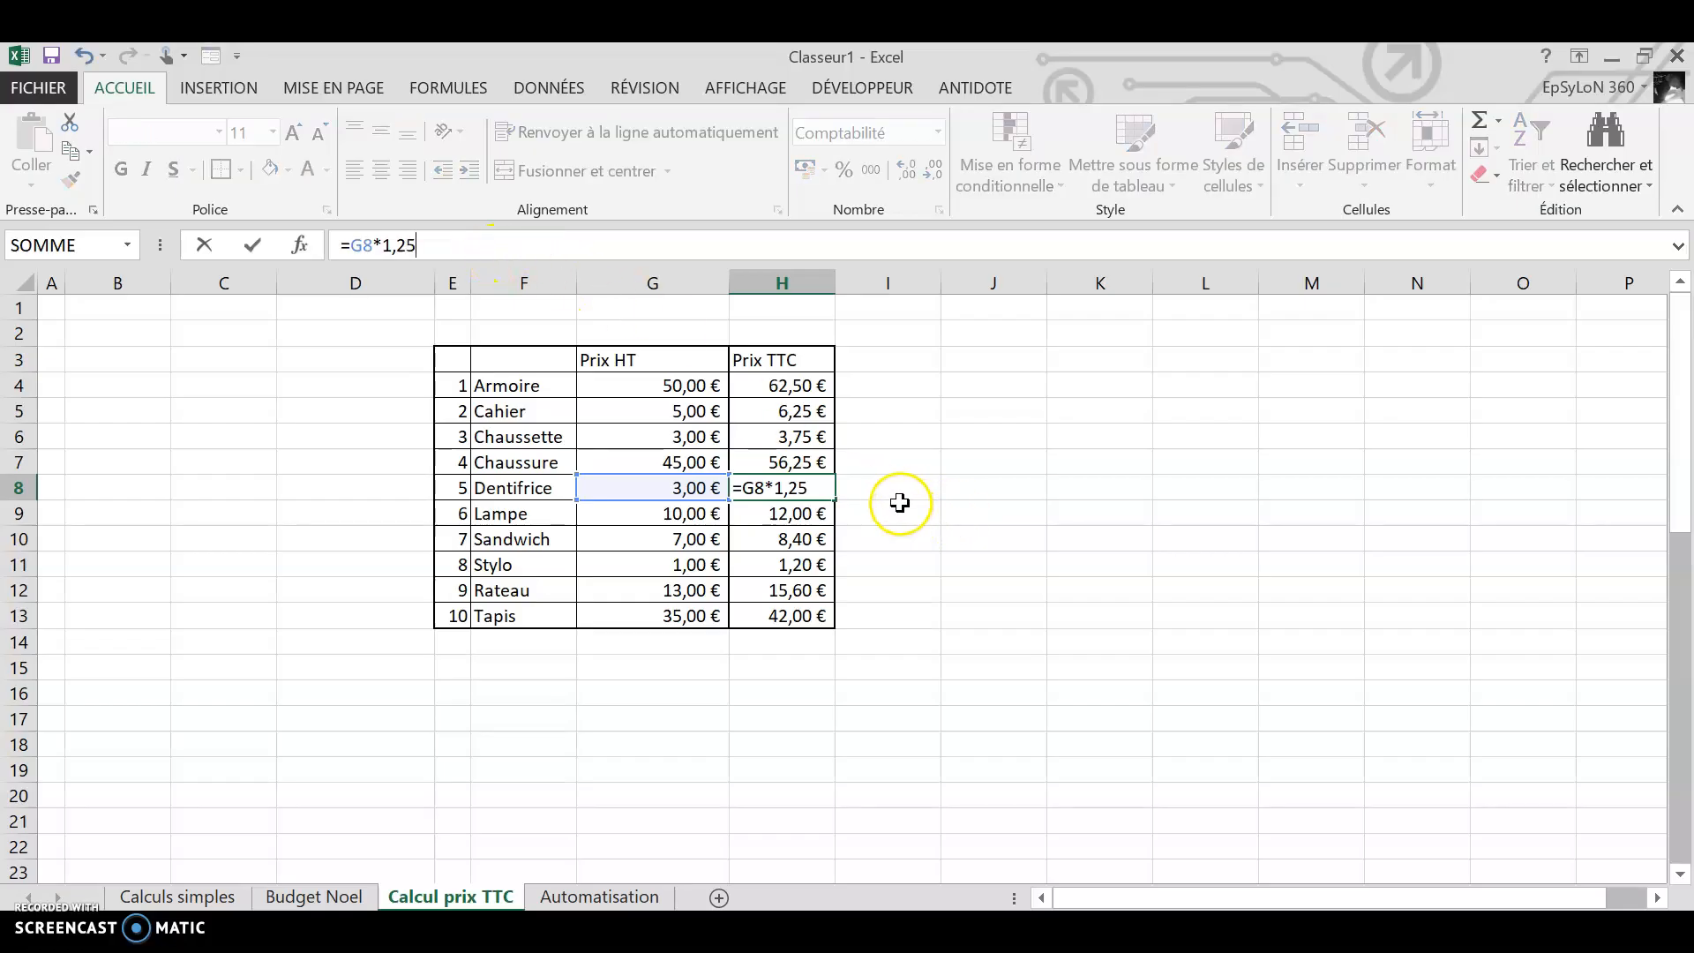
key("Return")
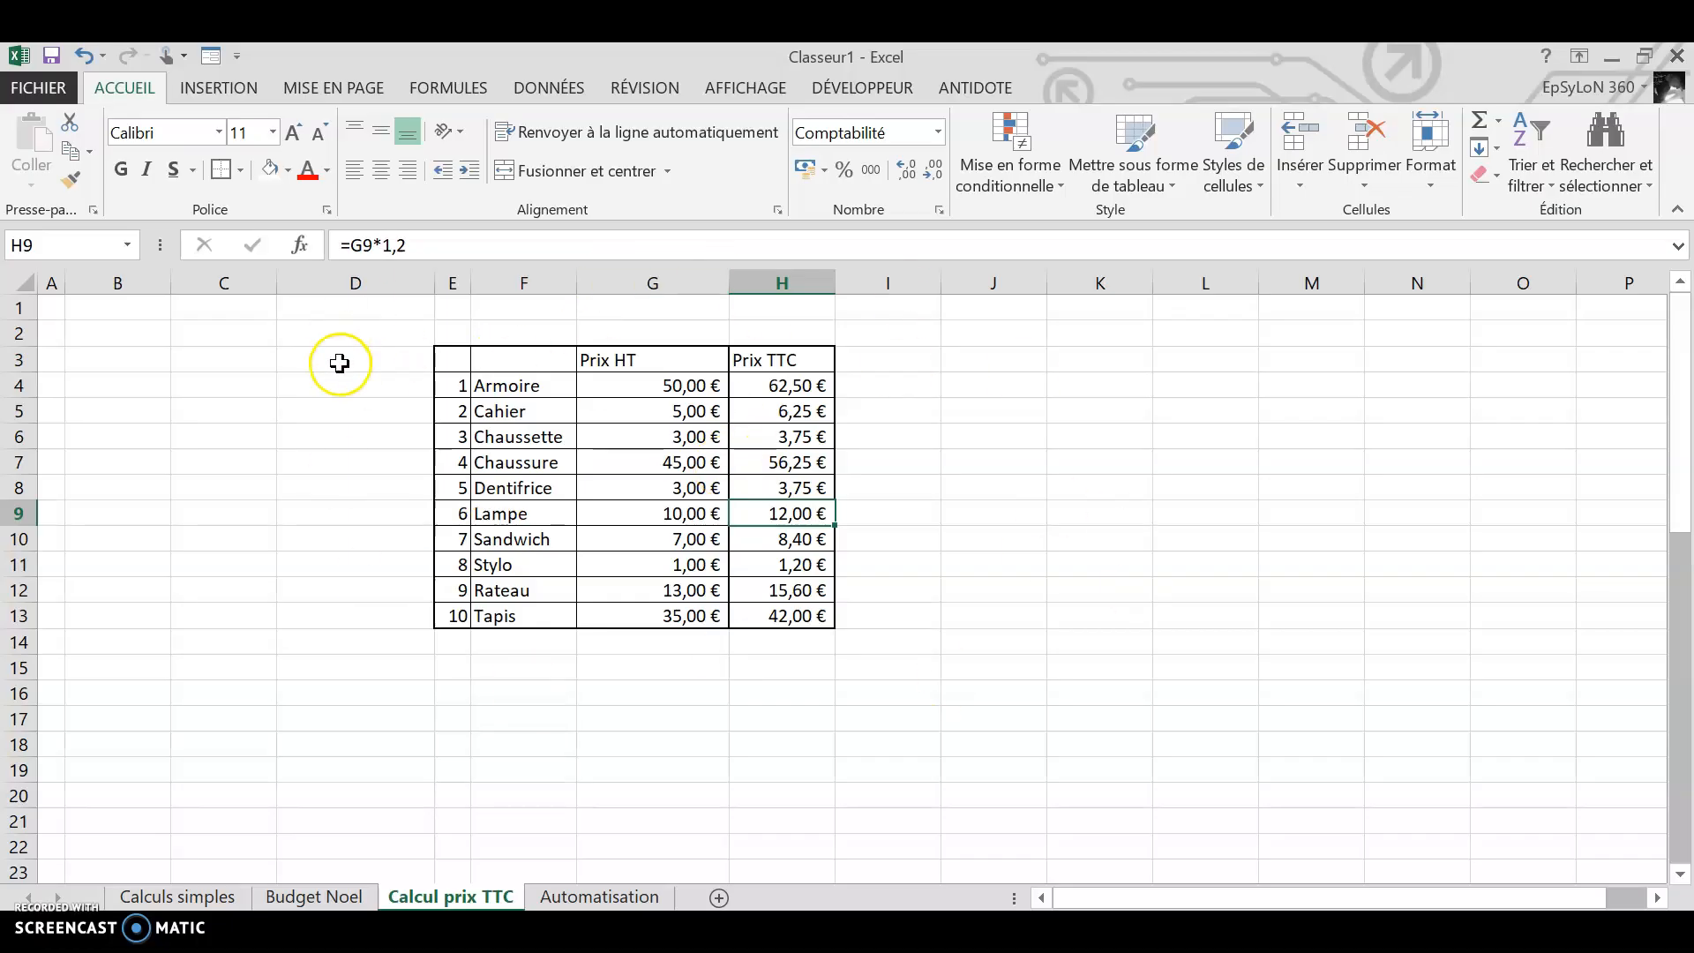
- Examine the Armoire Prix TTC formula in I26 of the second table, which has its own Taux de TVA column
scroll(633, 521, "down", 2)
scroll(633, 521, "down", 3)
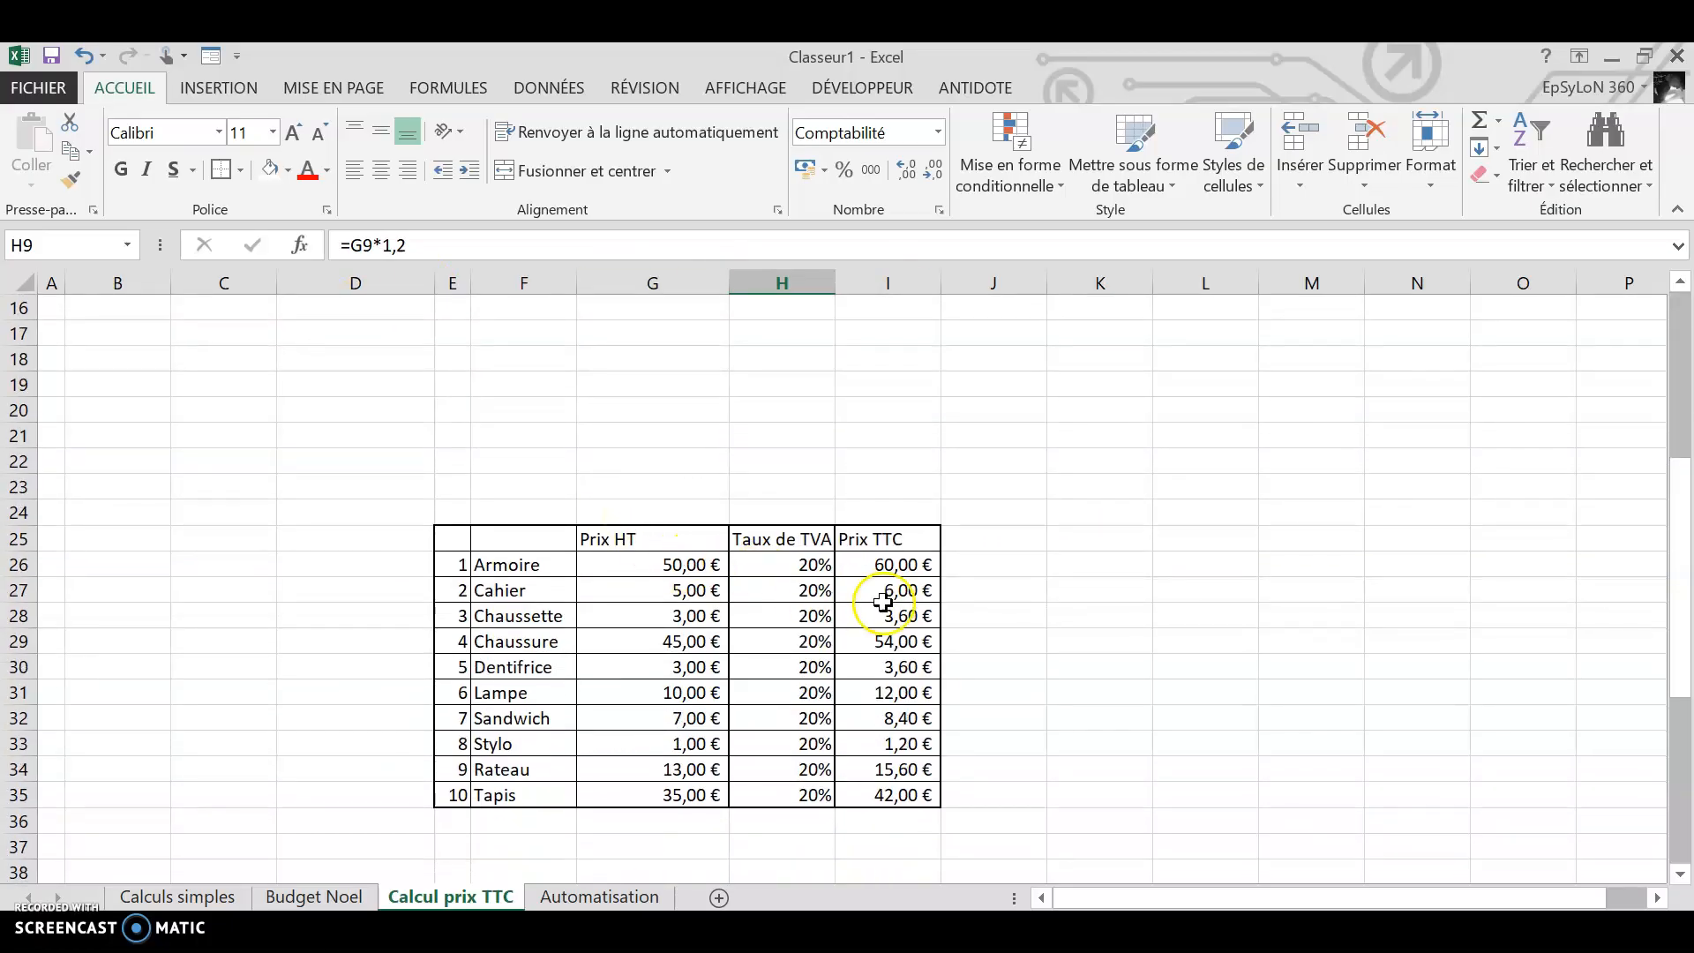
double_click(922, 565)
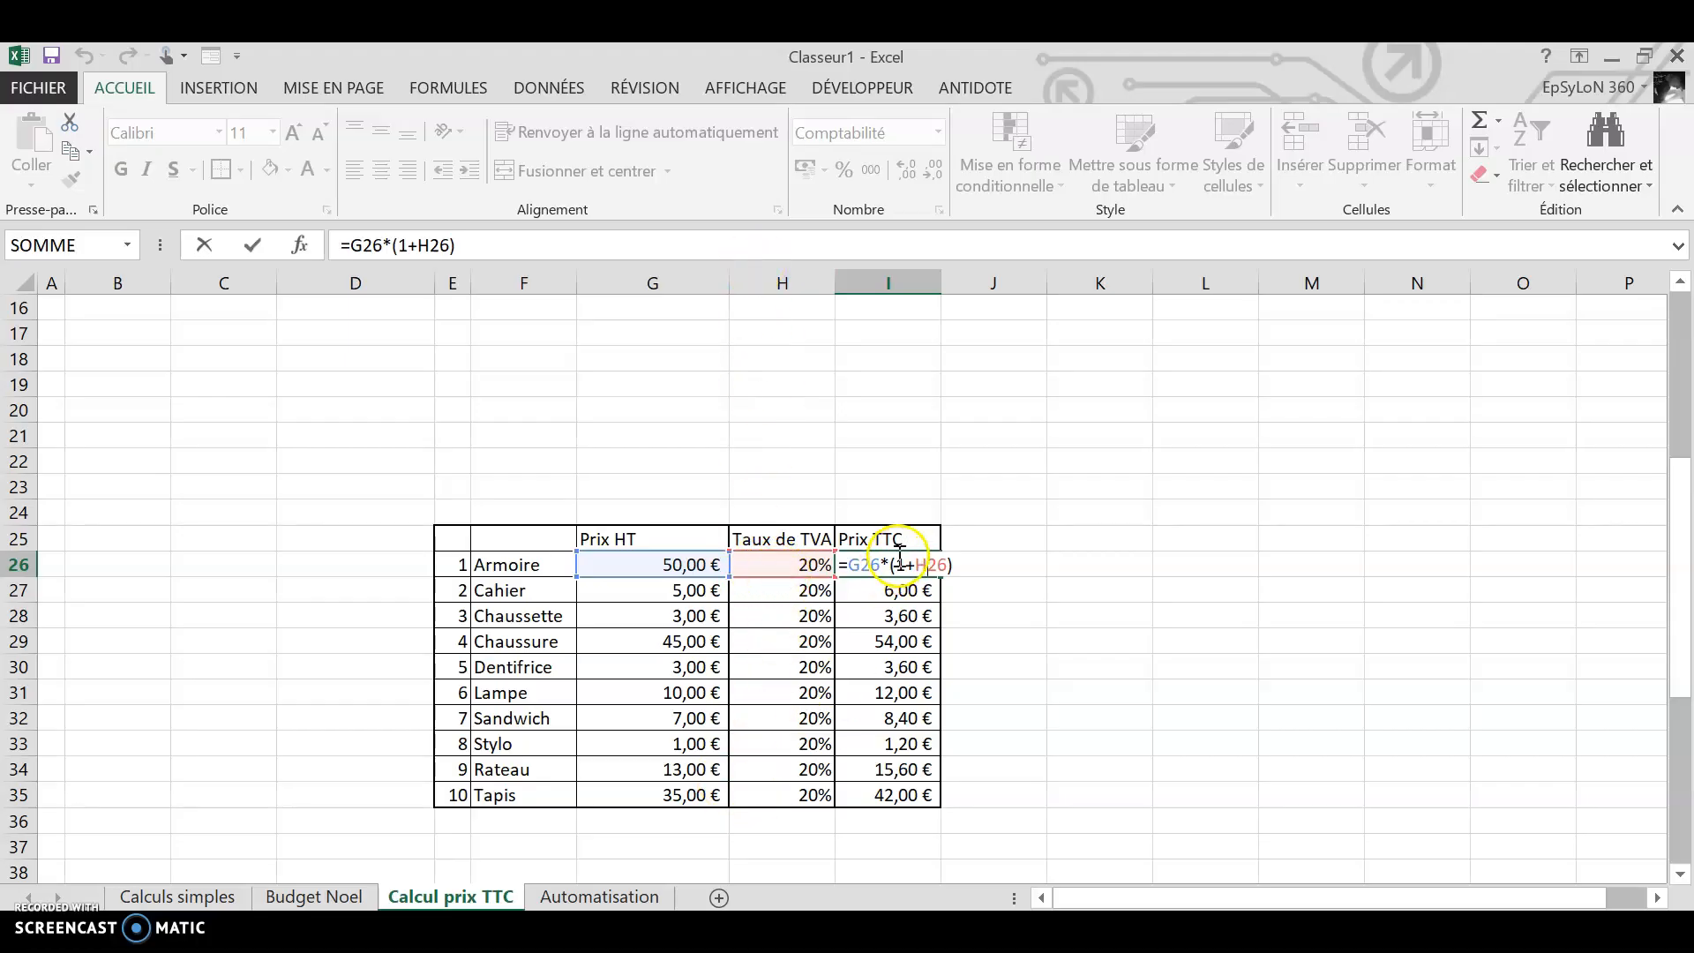
key("Return")
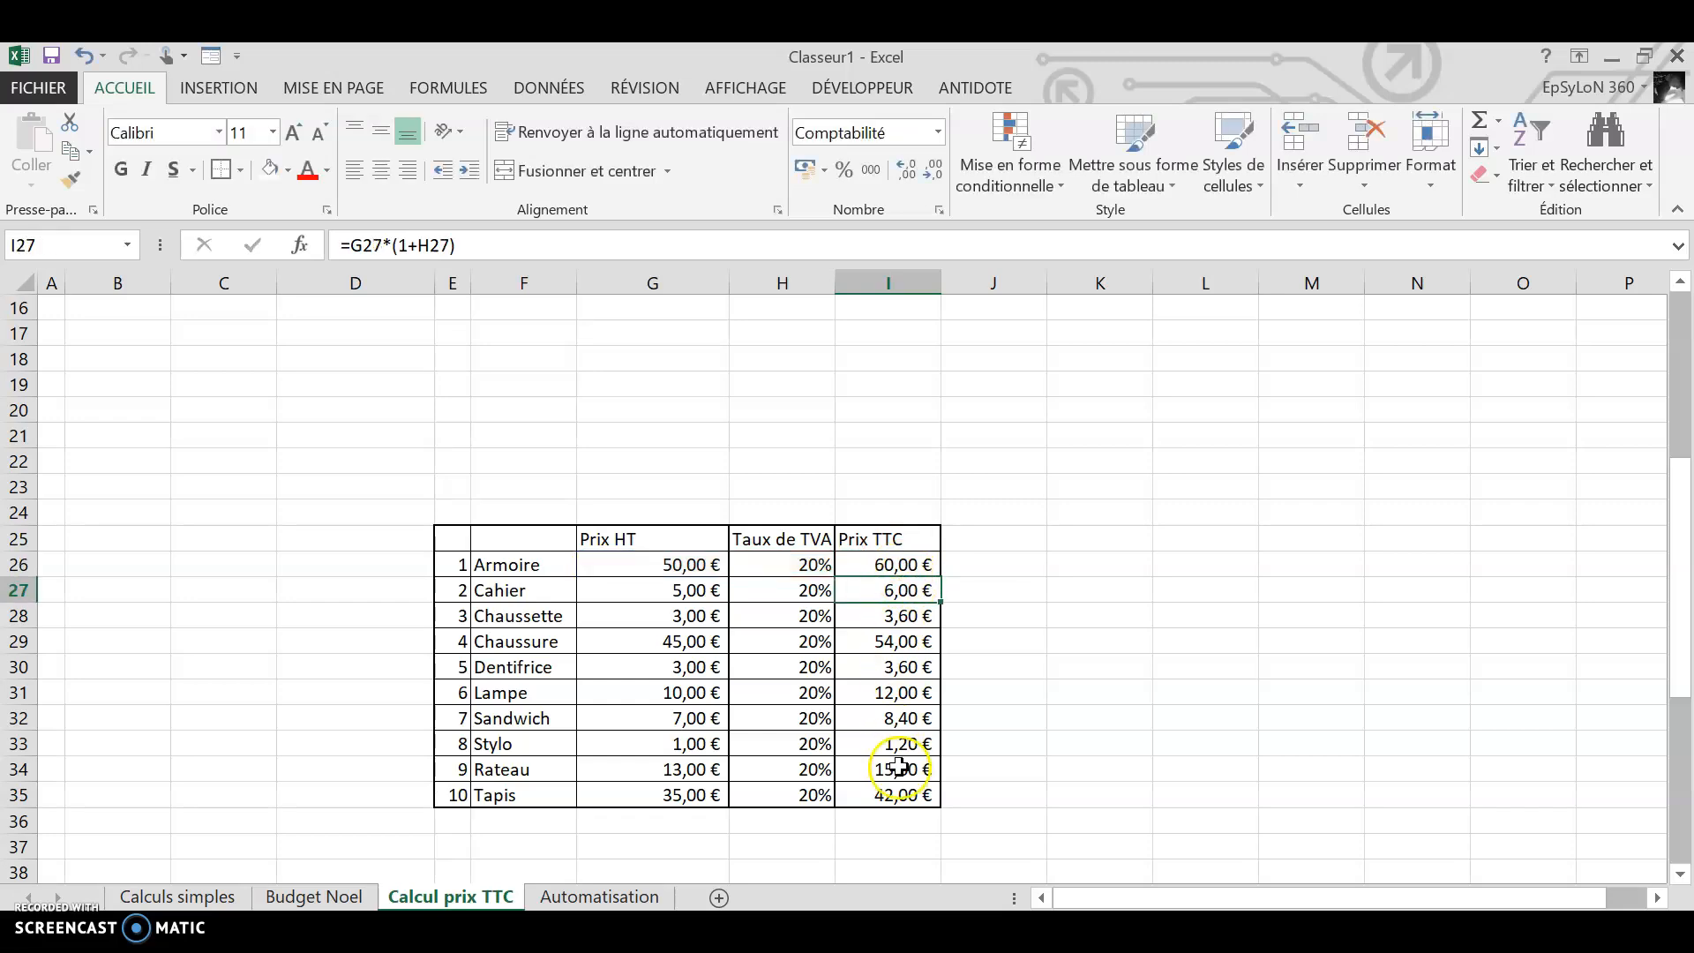
- Set the Taux de TVA for Armoire, Cahier and Chaussette to 25% in H26 through H28
left_click(806, 564)
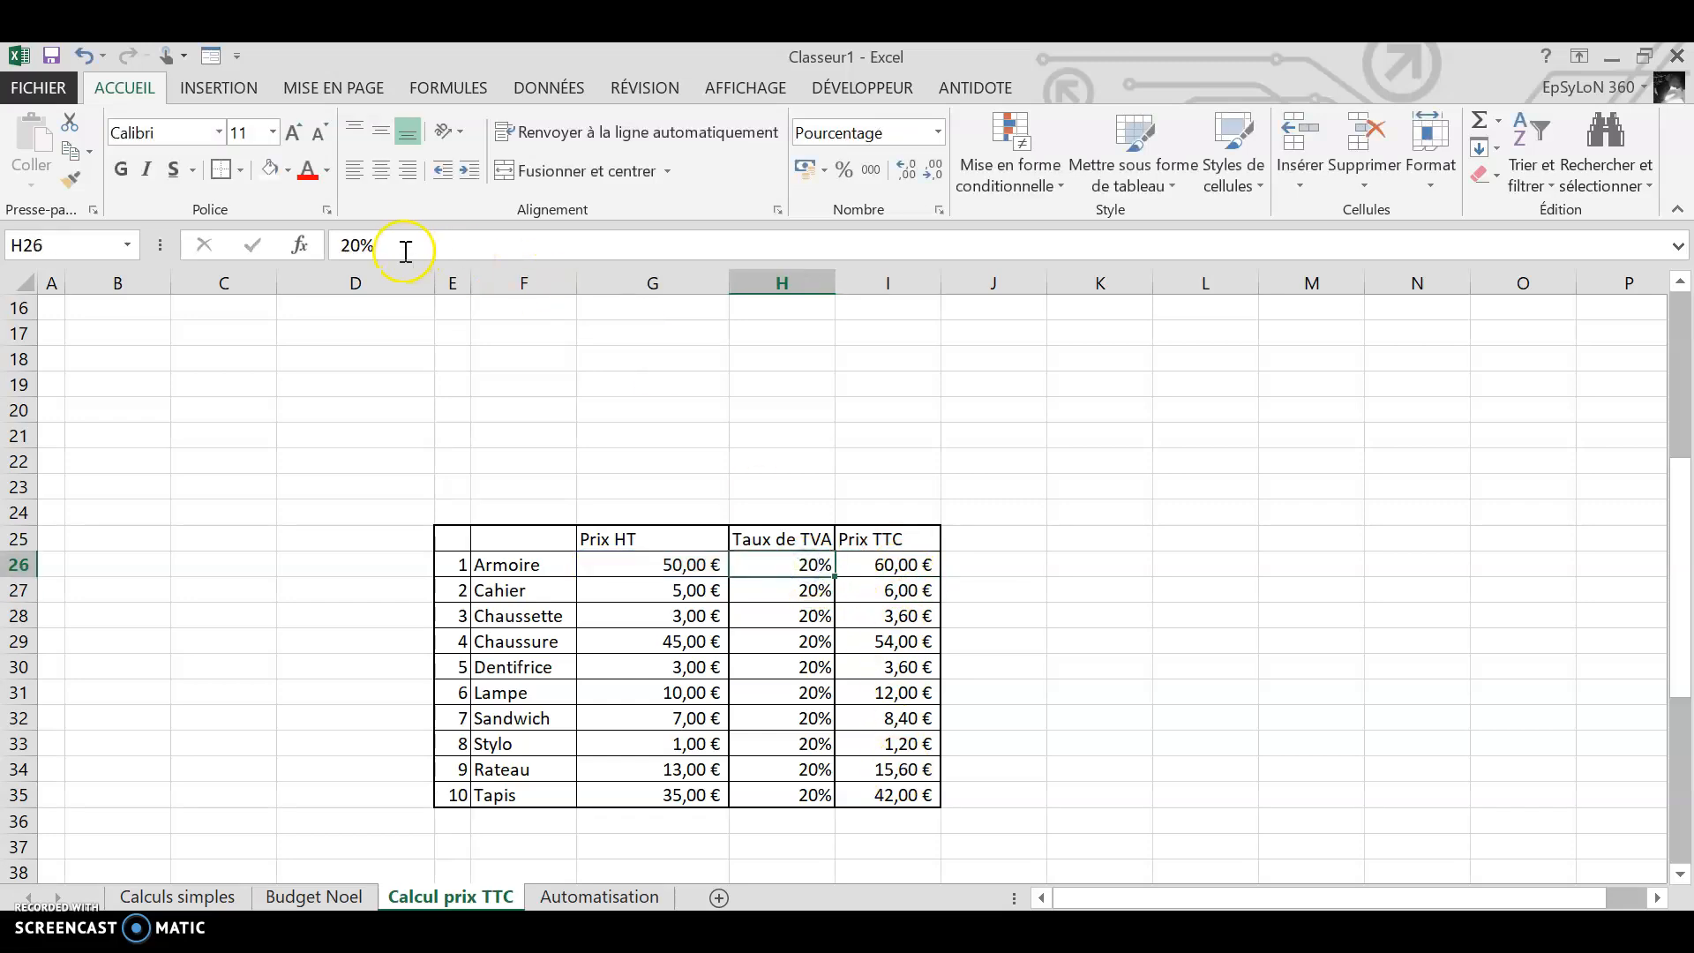
left_click_drag(821, 591, 838, 605)
key("Caps_Lock")
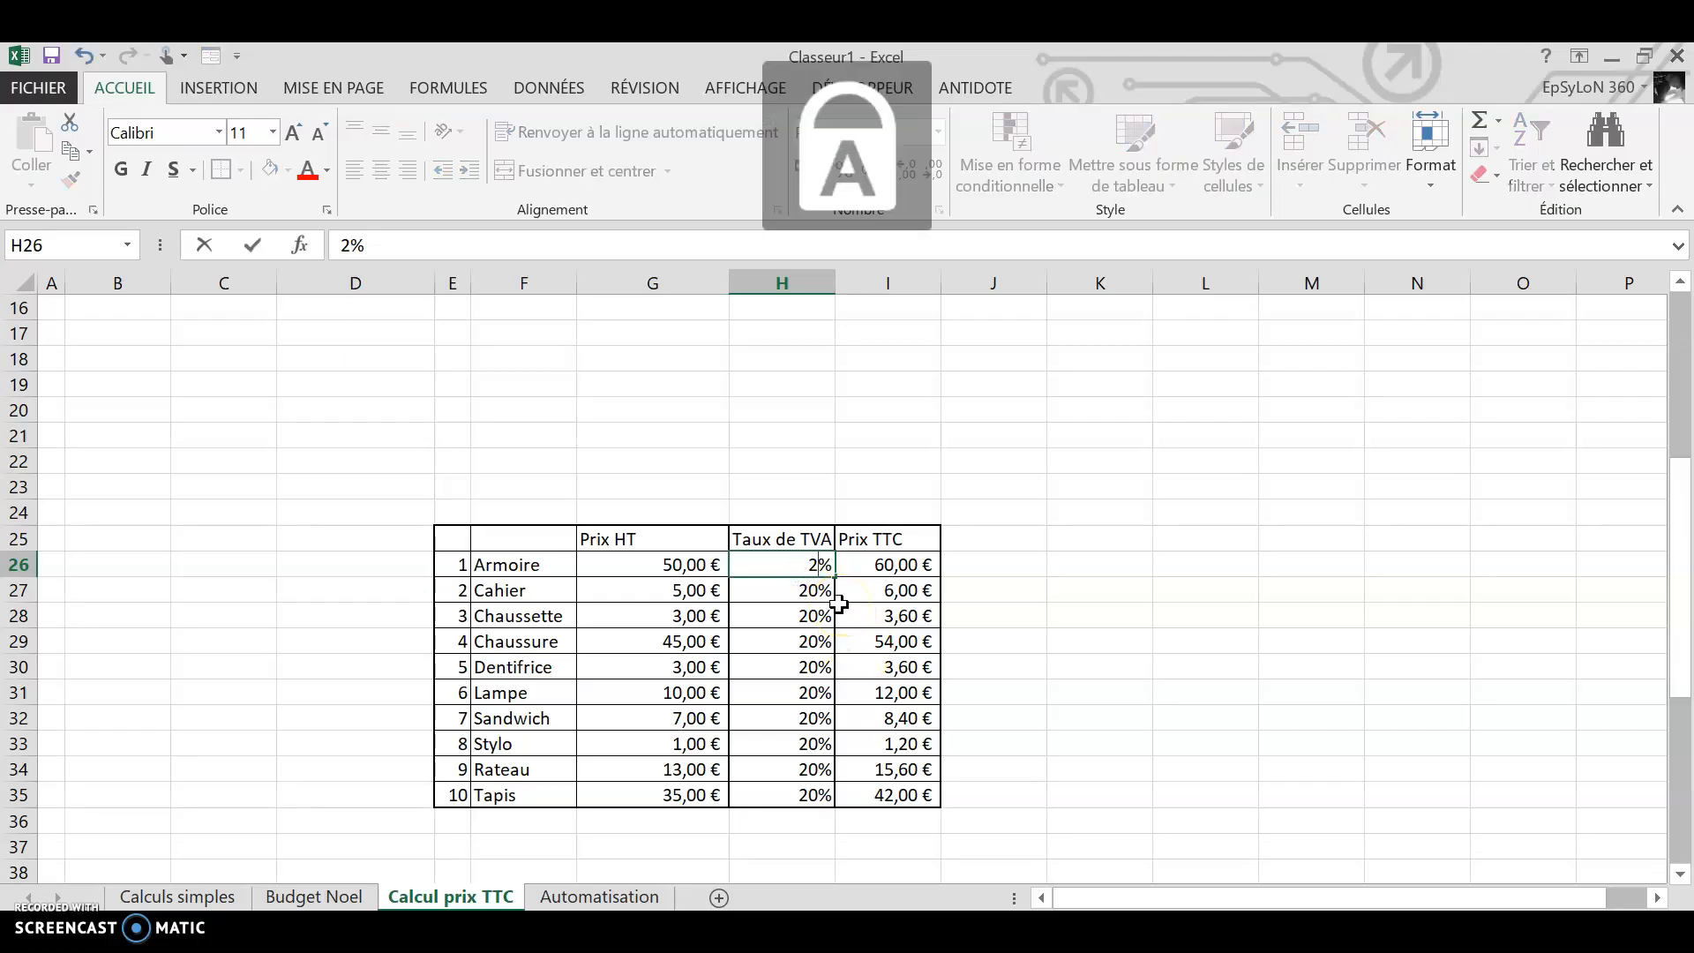
key("Return")
type("2")
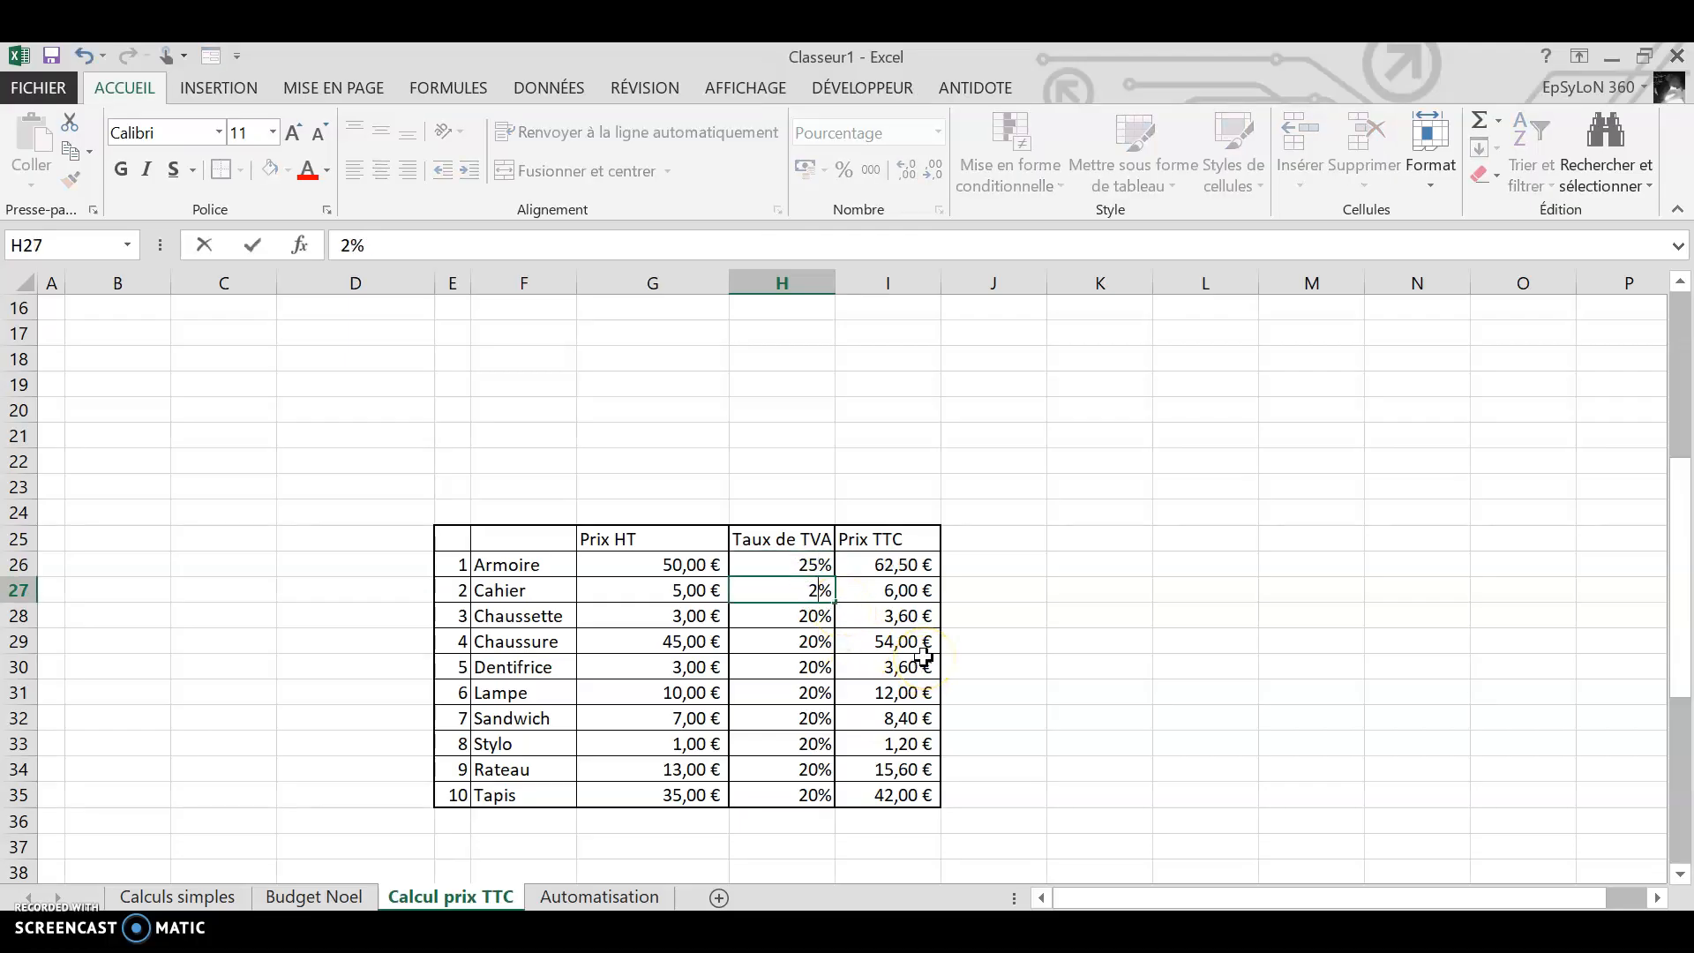
key("Return")
type("2")
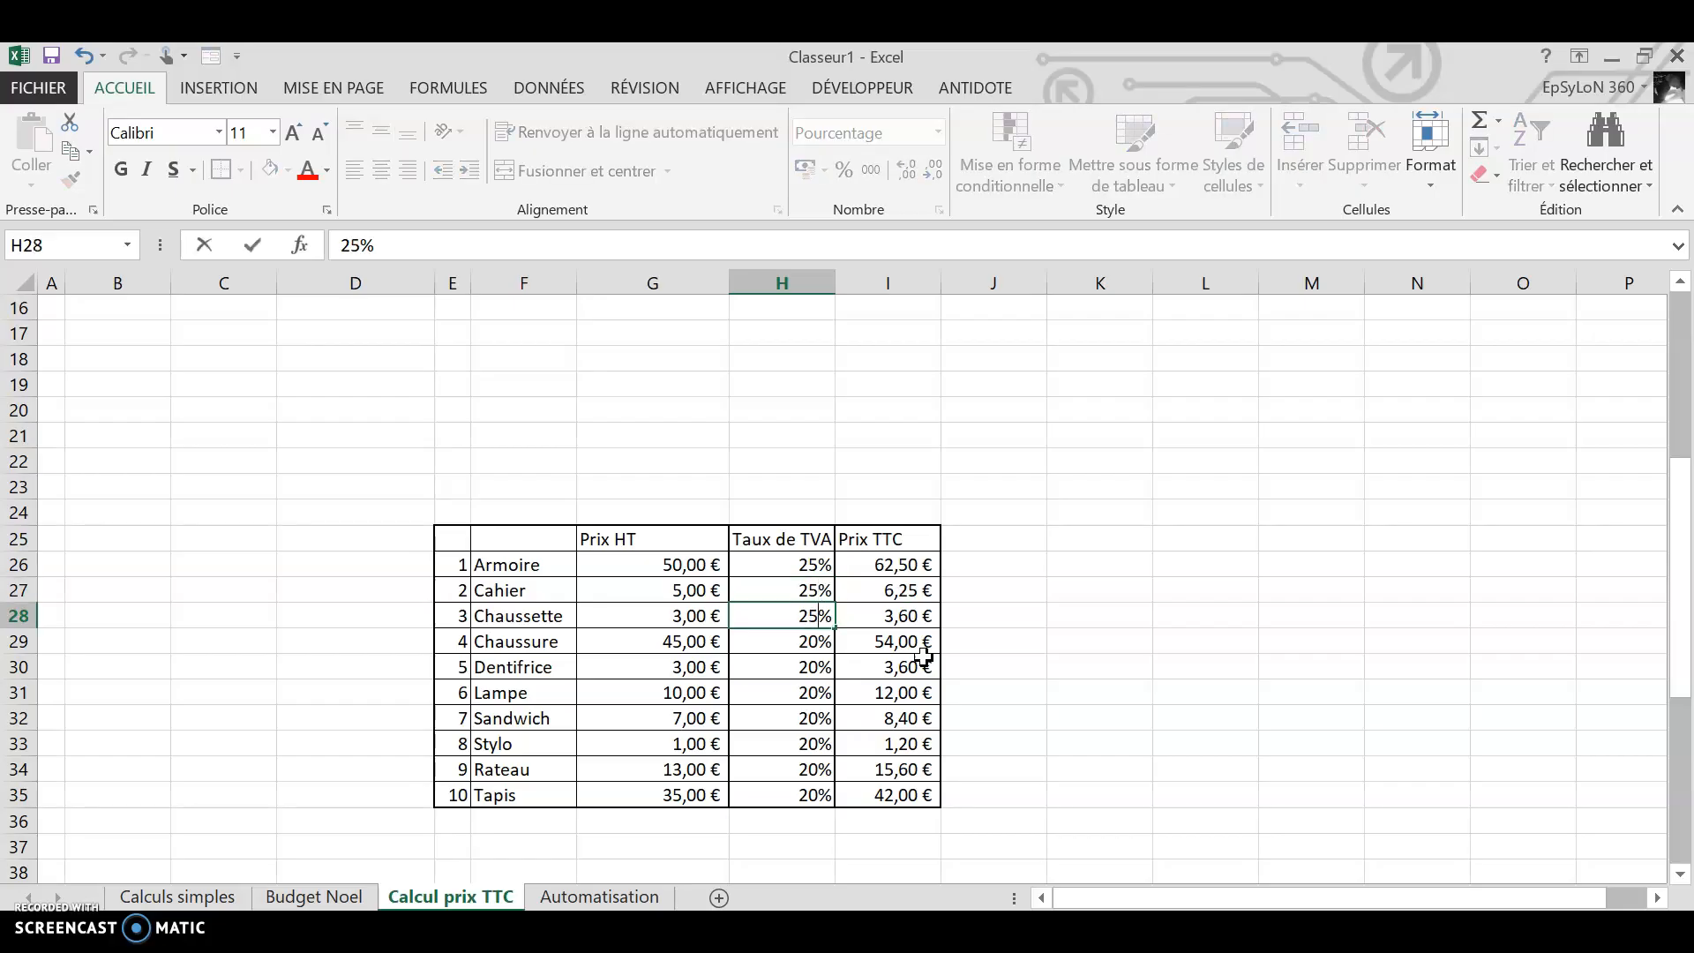
key("Return")
- Set the Taux de TVA for Chaussure, Dentifrice, Lampe and Sandwich to 25% in H29 through H32
type("25")
key("Return")
type("2")
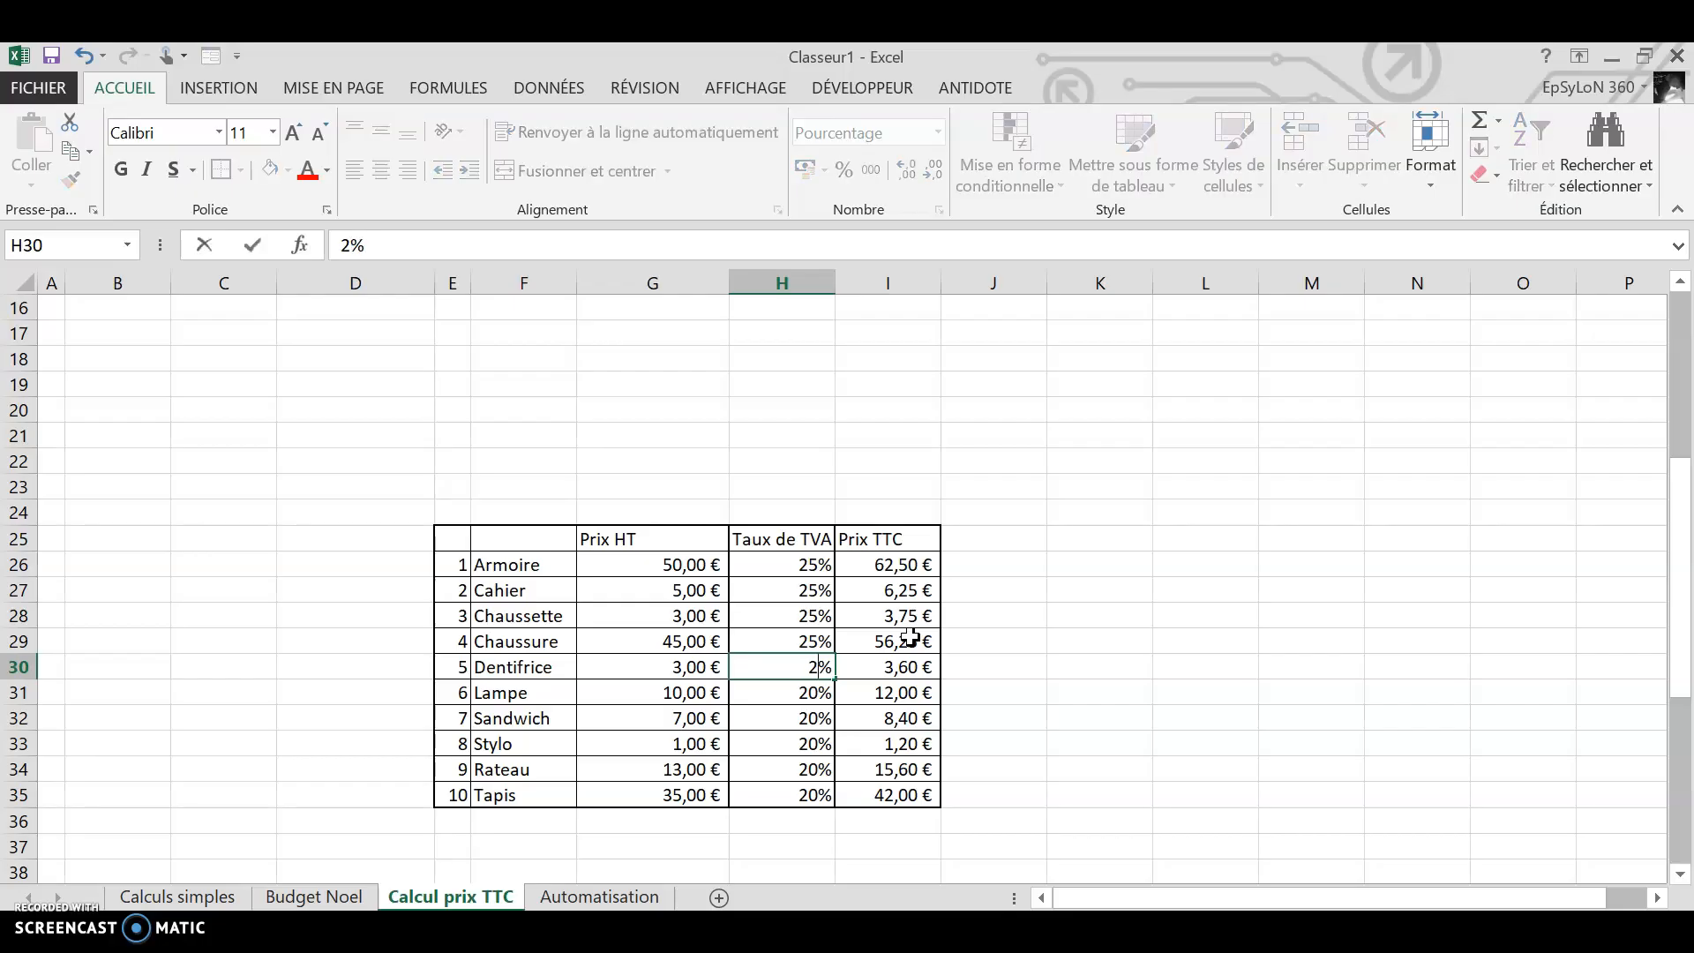
key("Return")
type("25")
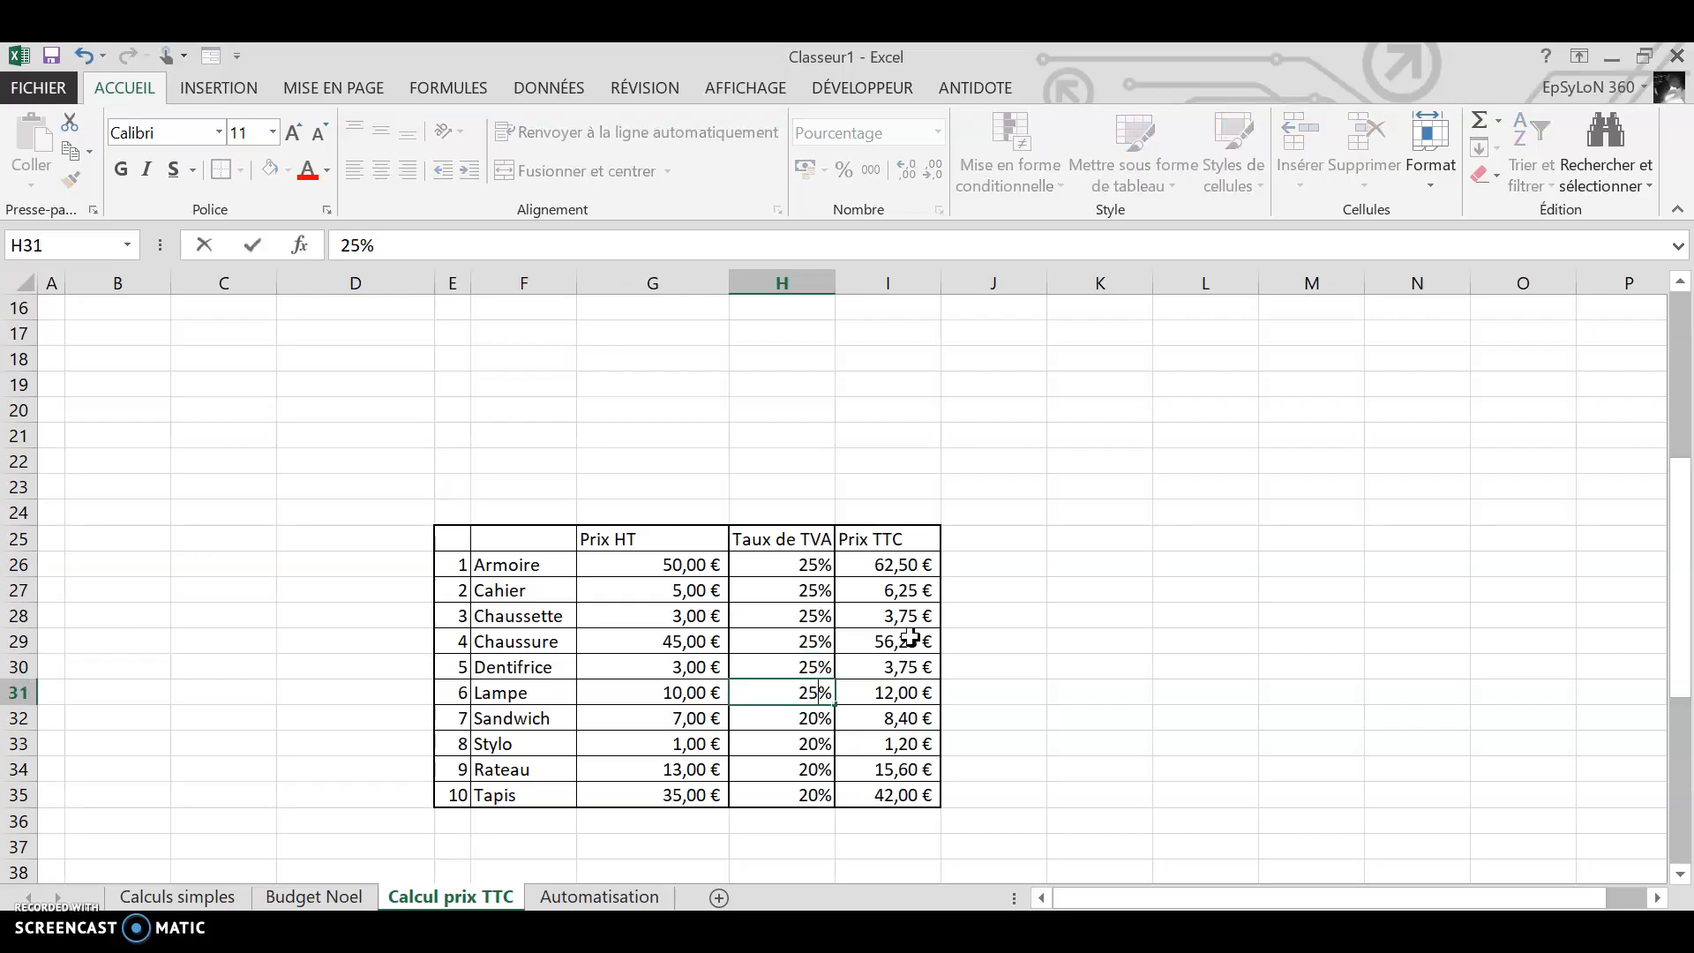
key("Return")
type("25")
key("Return")
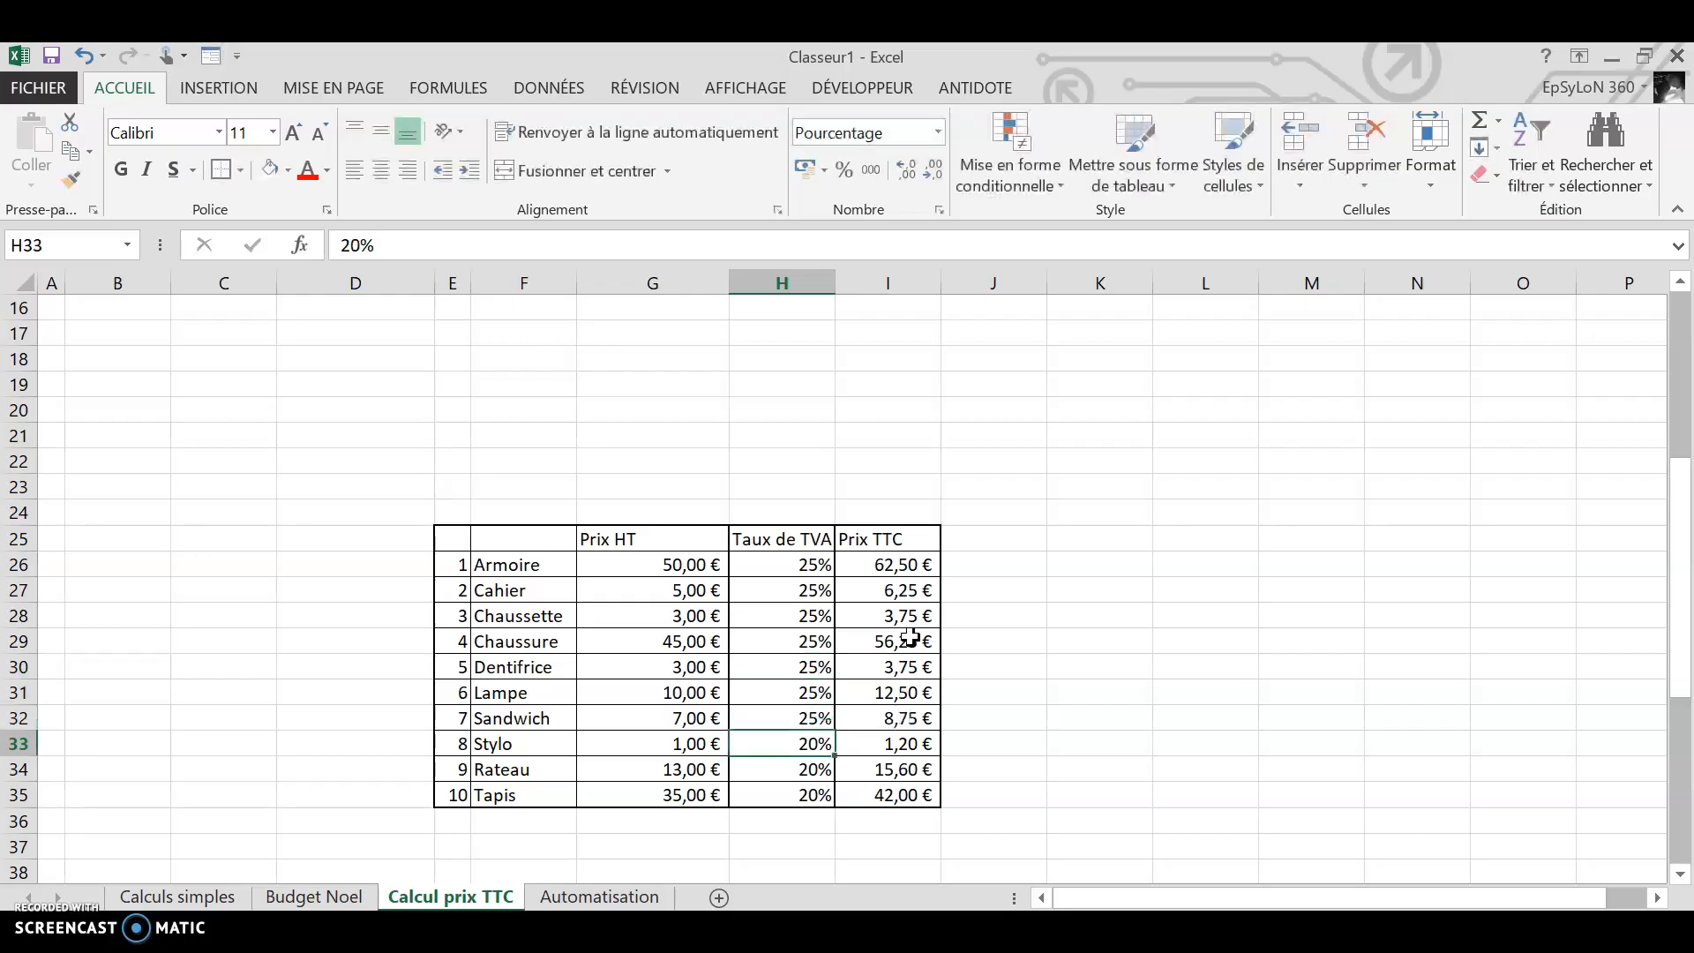
- Set the Taux de TVA for Stylo, Rateau and Tapis to 25% in H33 through H35
type("25")
key("Return")
type("25")
key("Return")
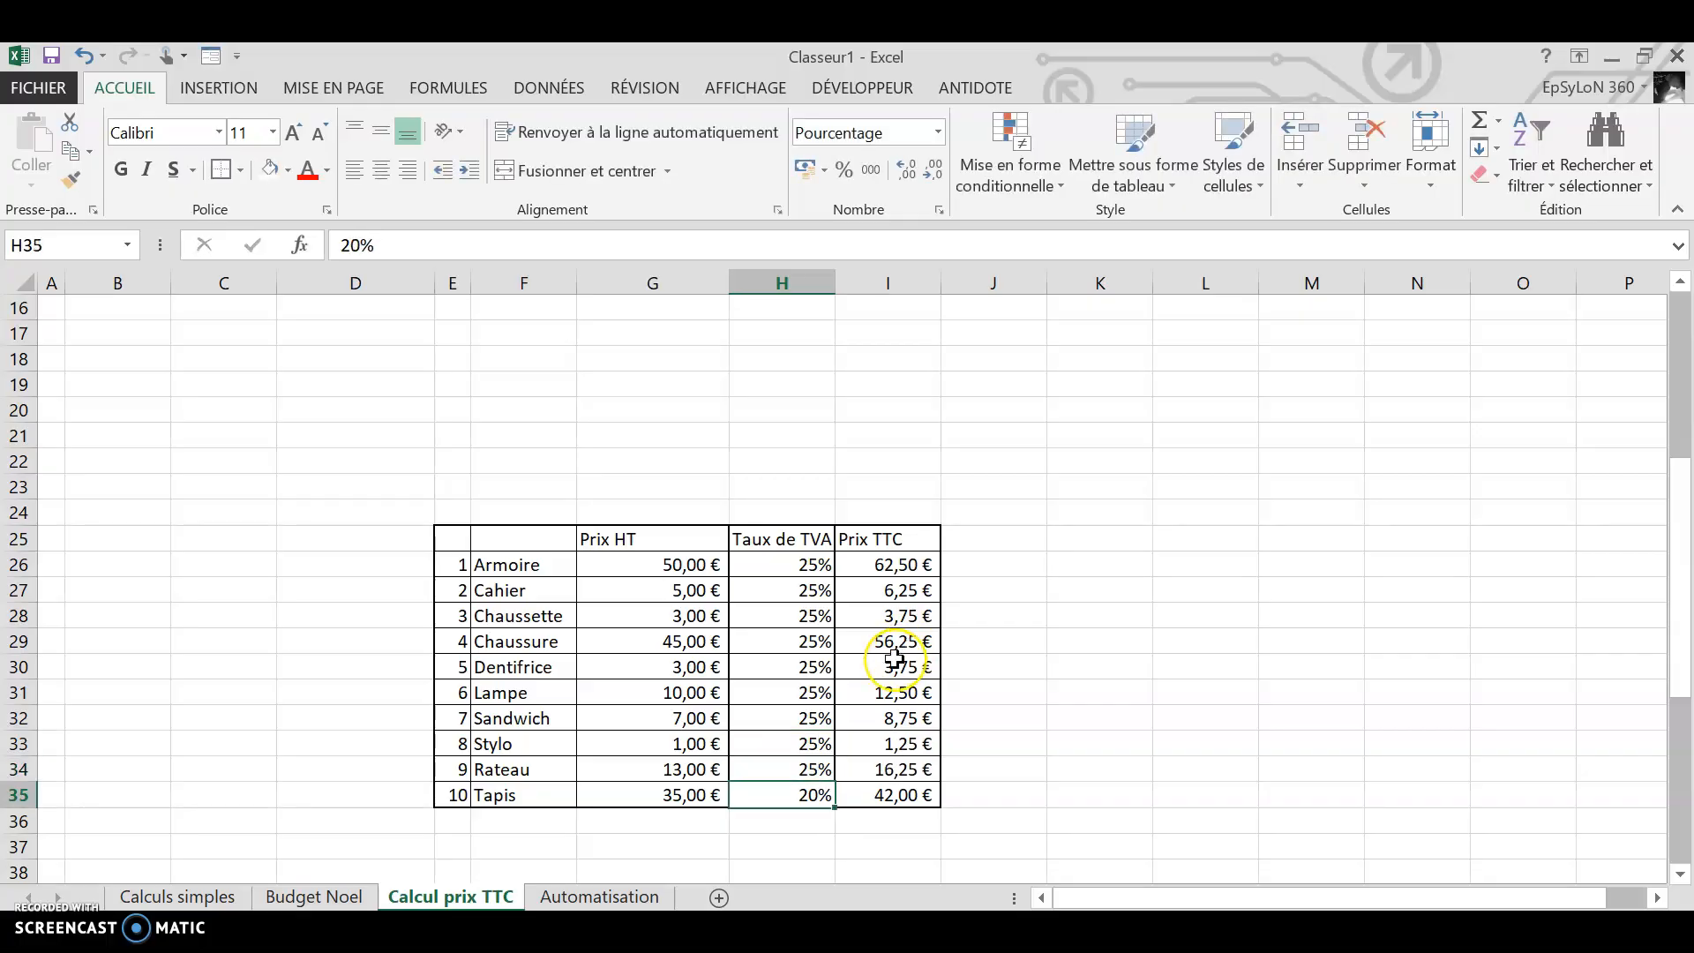
type("2")
key("Return")
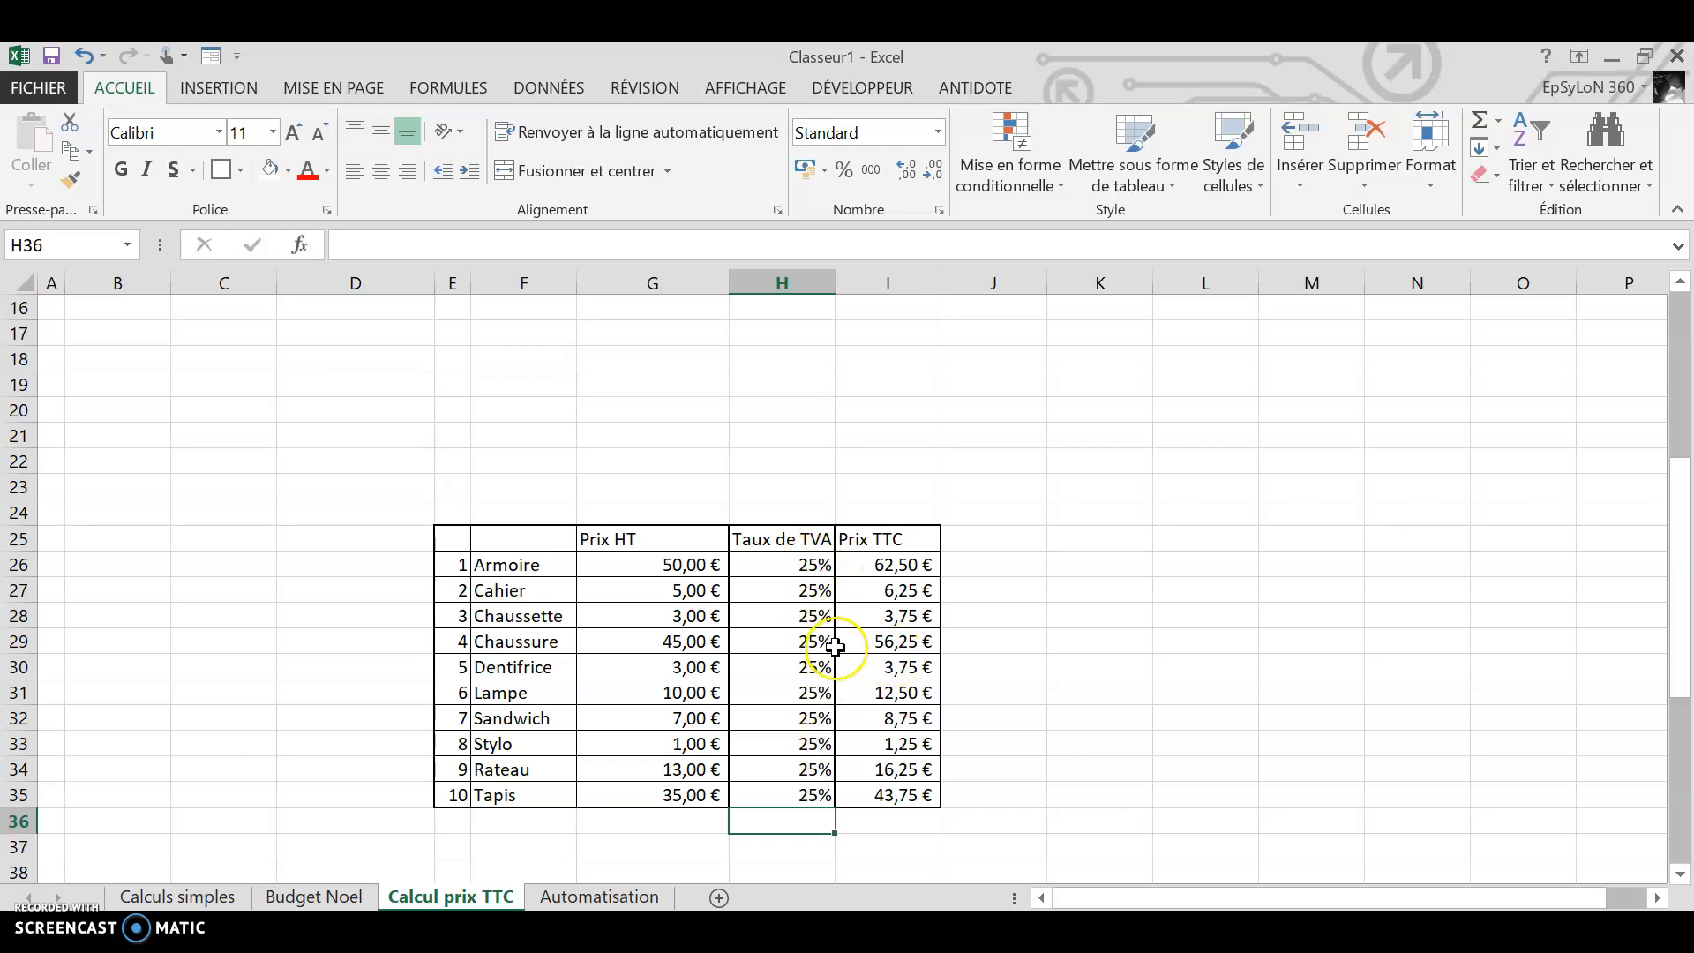
- Examine the third table's Armoire Prix TTC formula in H43 and its reference to the single Taux de TVA cell L42
scroll(807, 604, "down", 5)
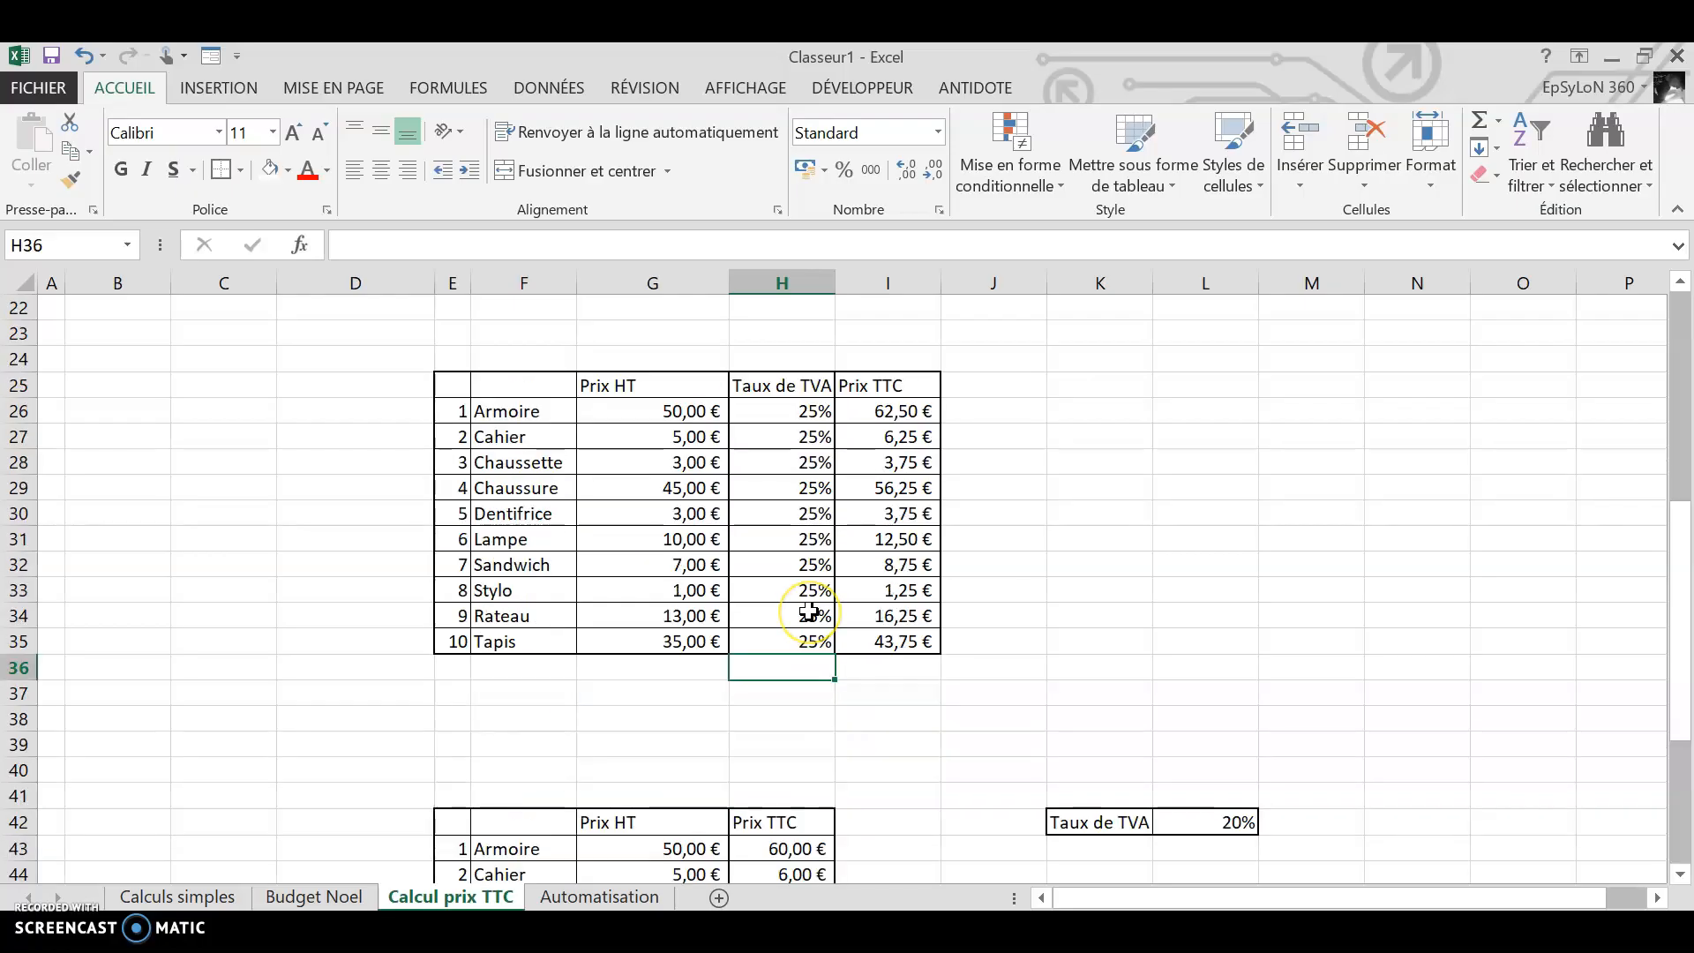
scroll(809, 610, "down", 2)
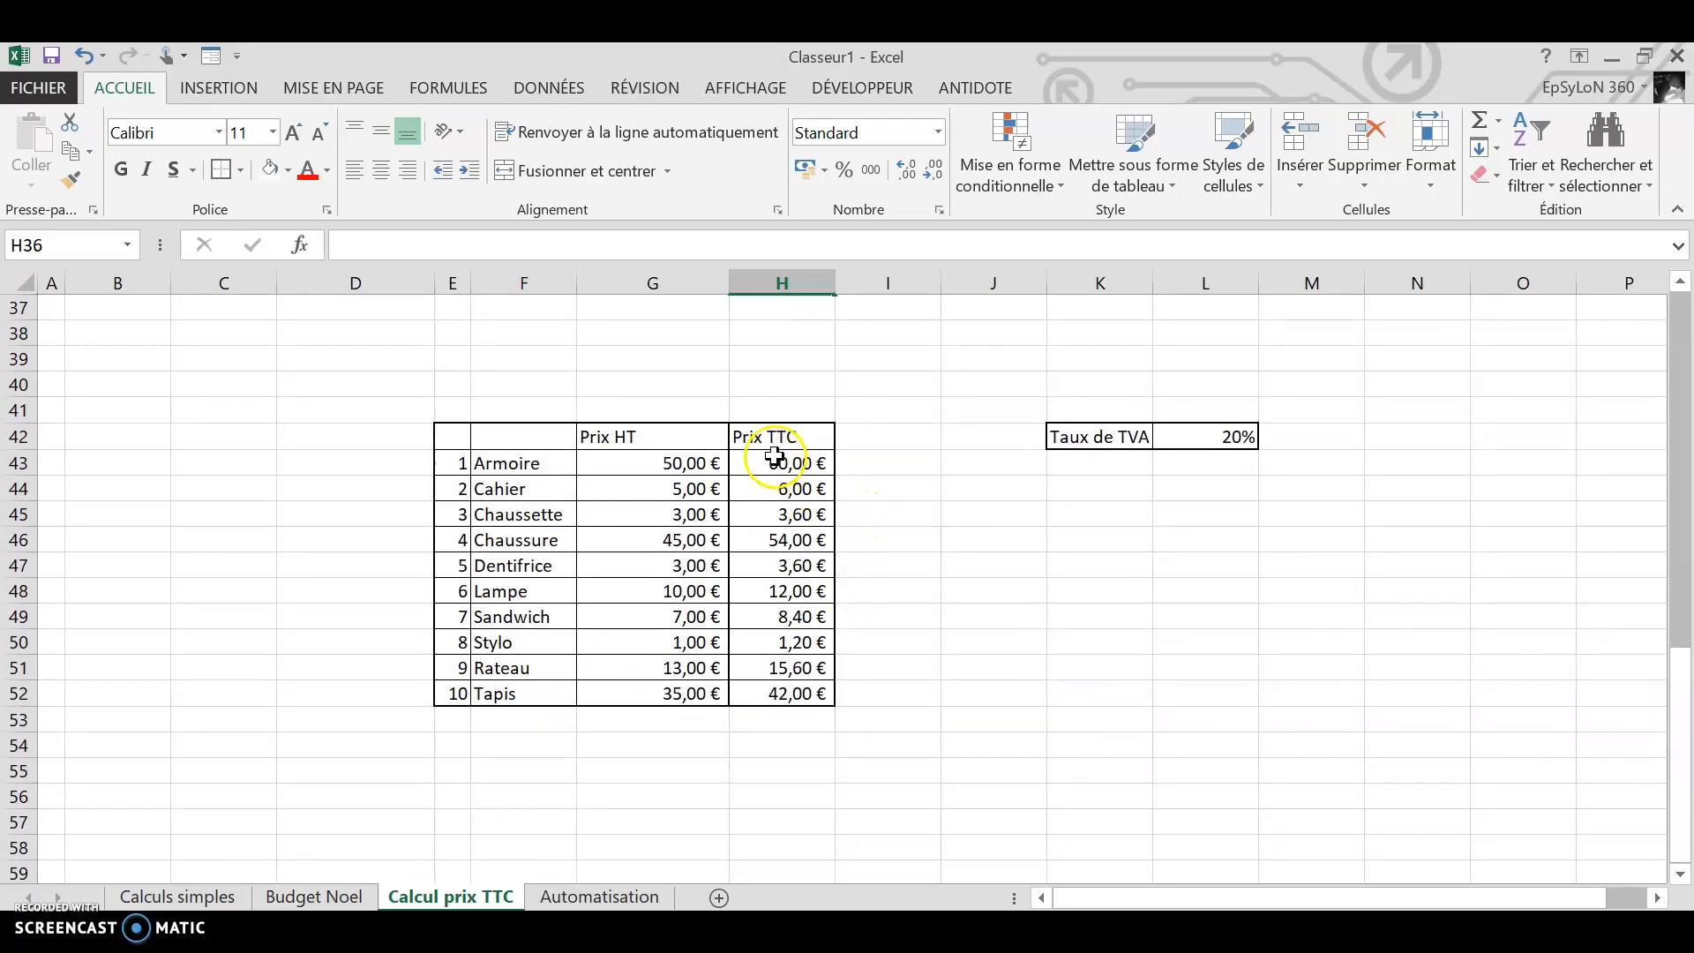
left_click_drag(633, 458, 625, 687)
left_click(1231, 434)
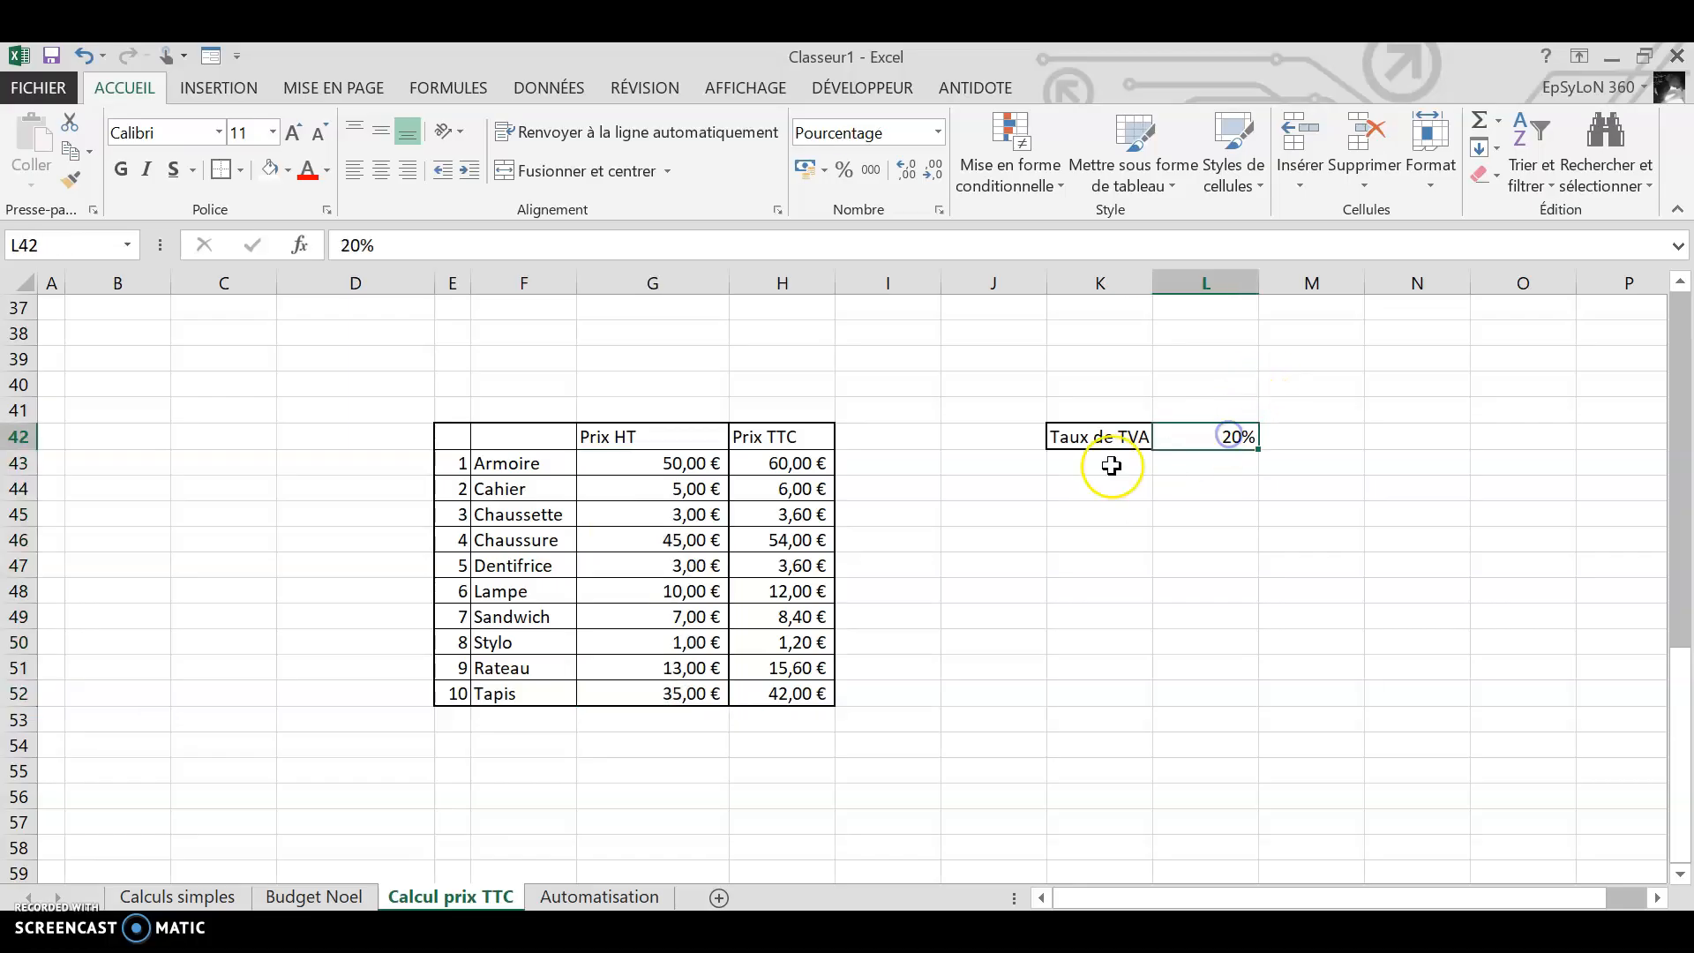
left_click(802, 461)
left_click(548, 243)
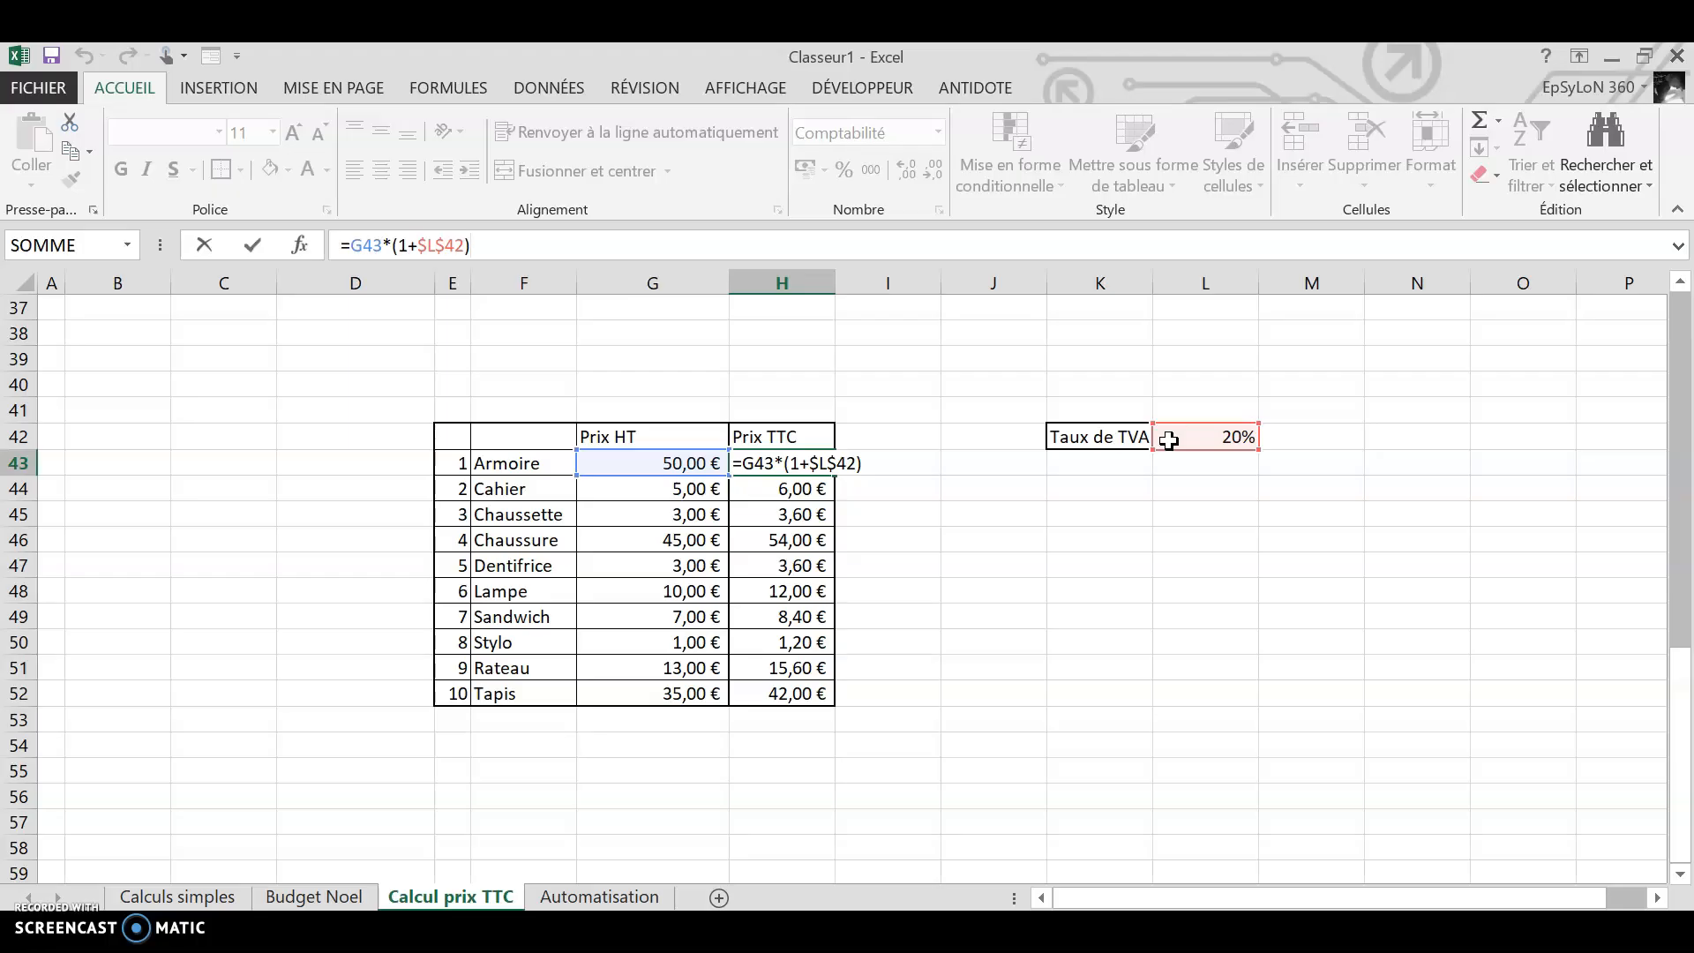
key("Return")
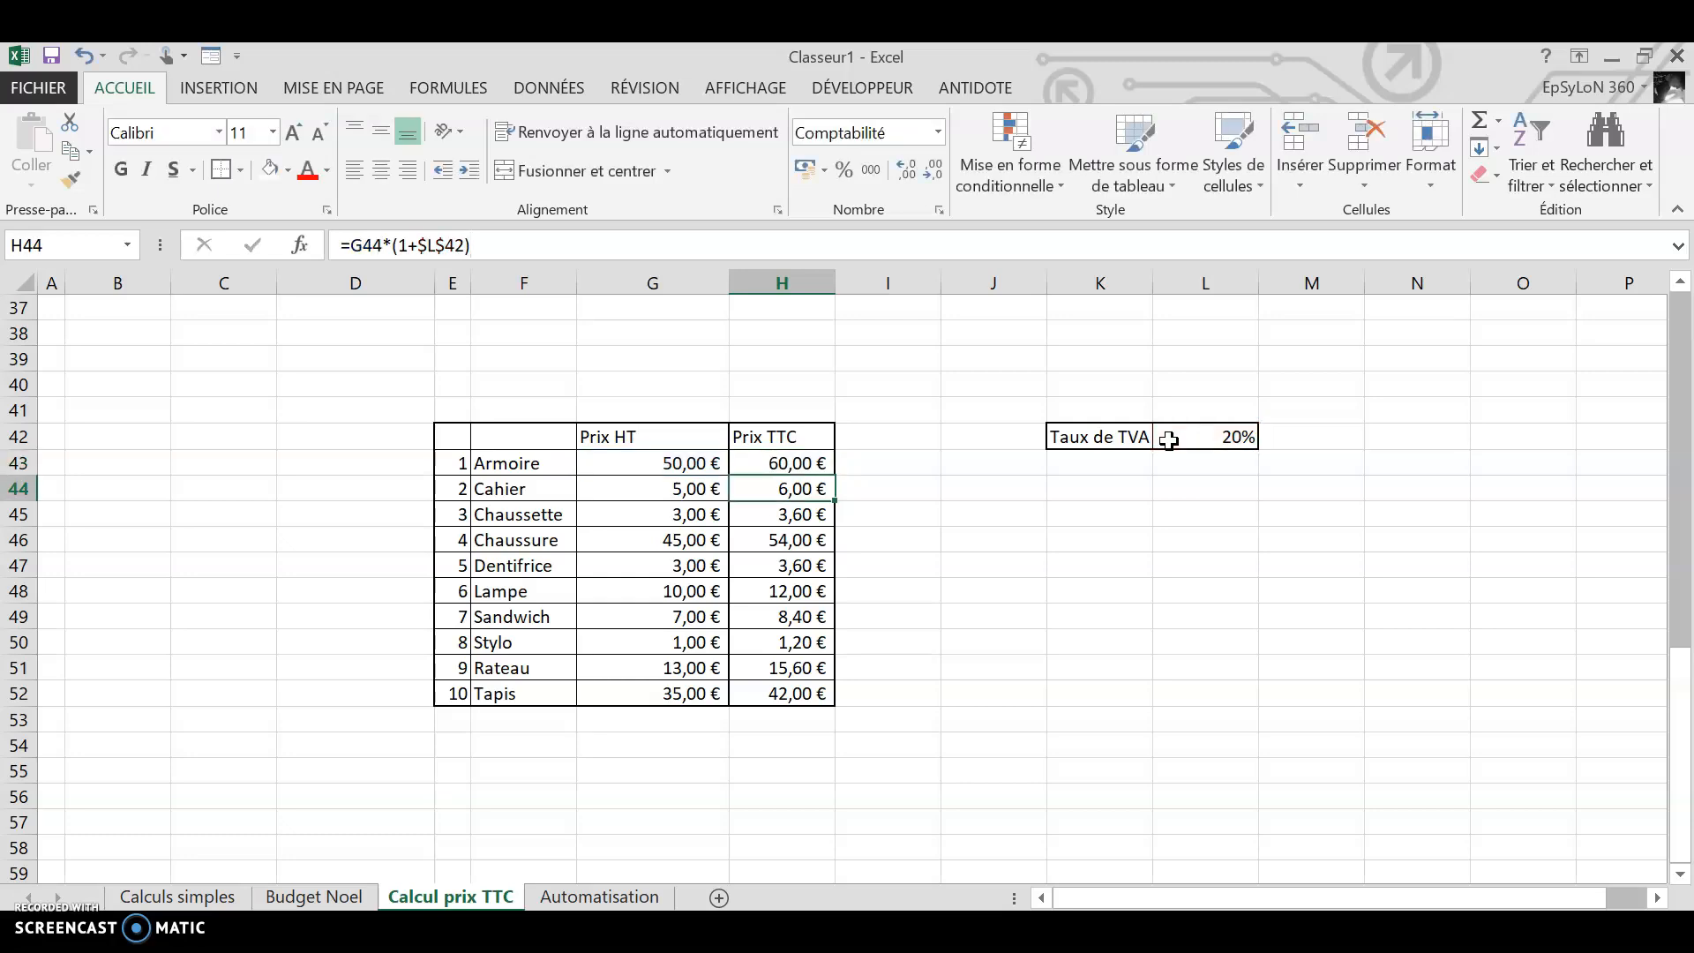
left_click(781, 463)
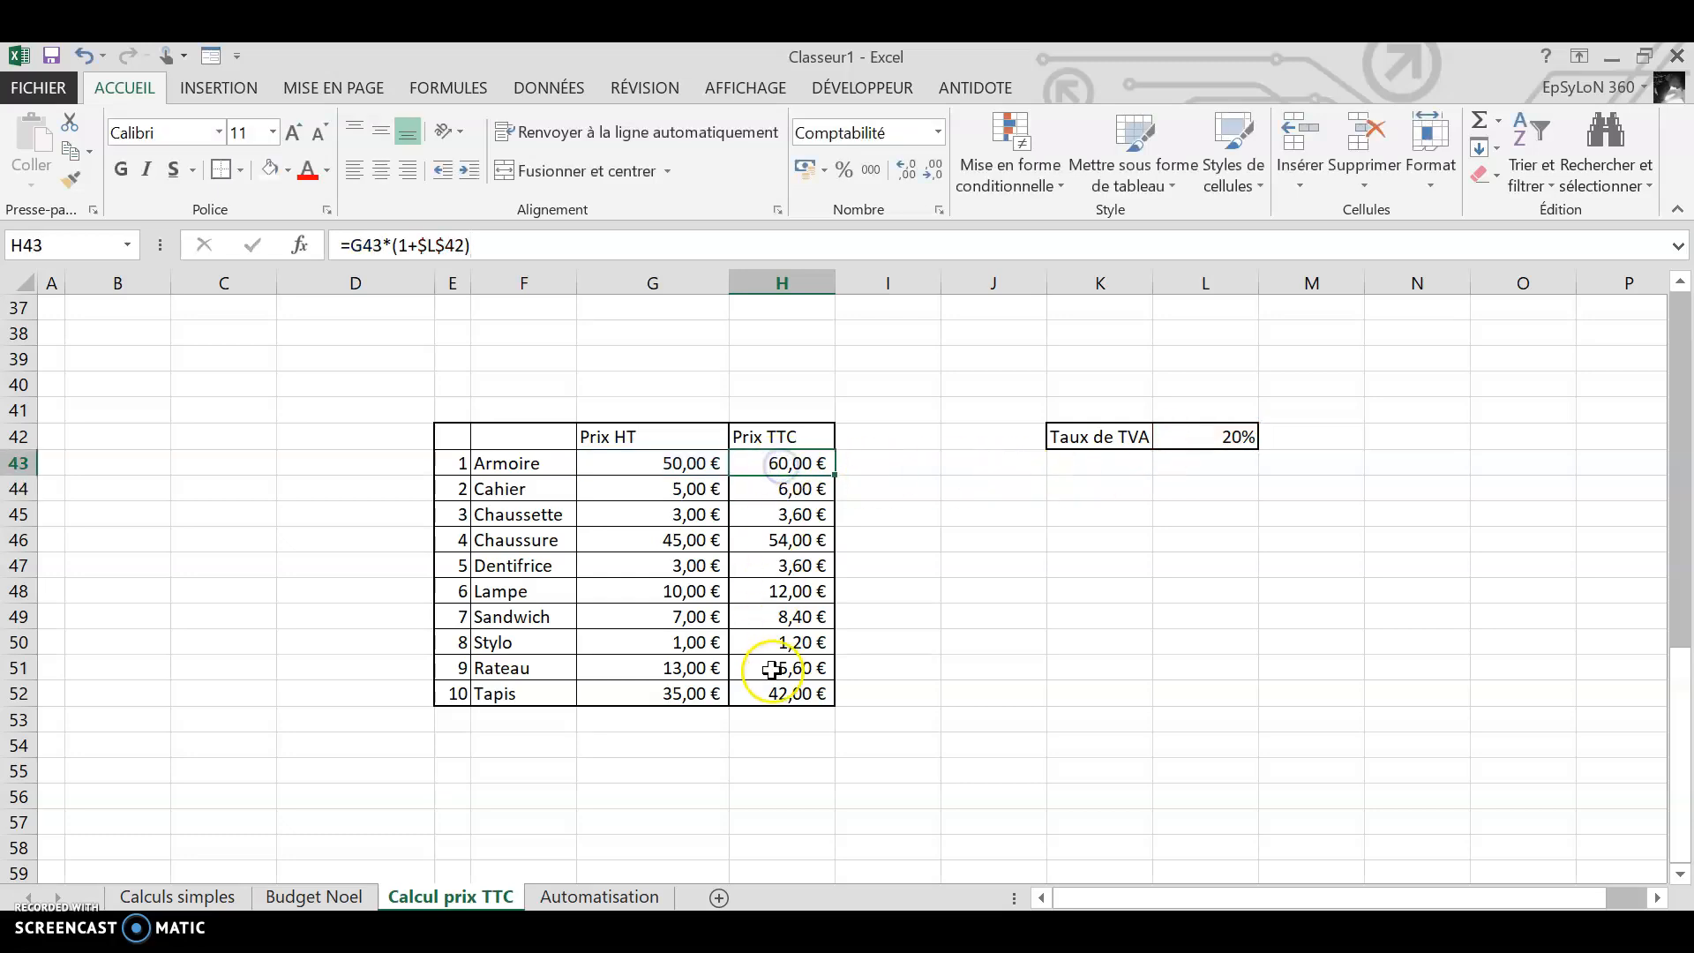
- Set the single Taux de TVA in L42 to 25% and check the Prix TTC values in H43:H52
double_click(1207, 434)
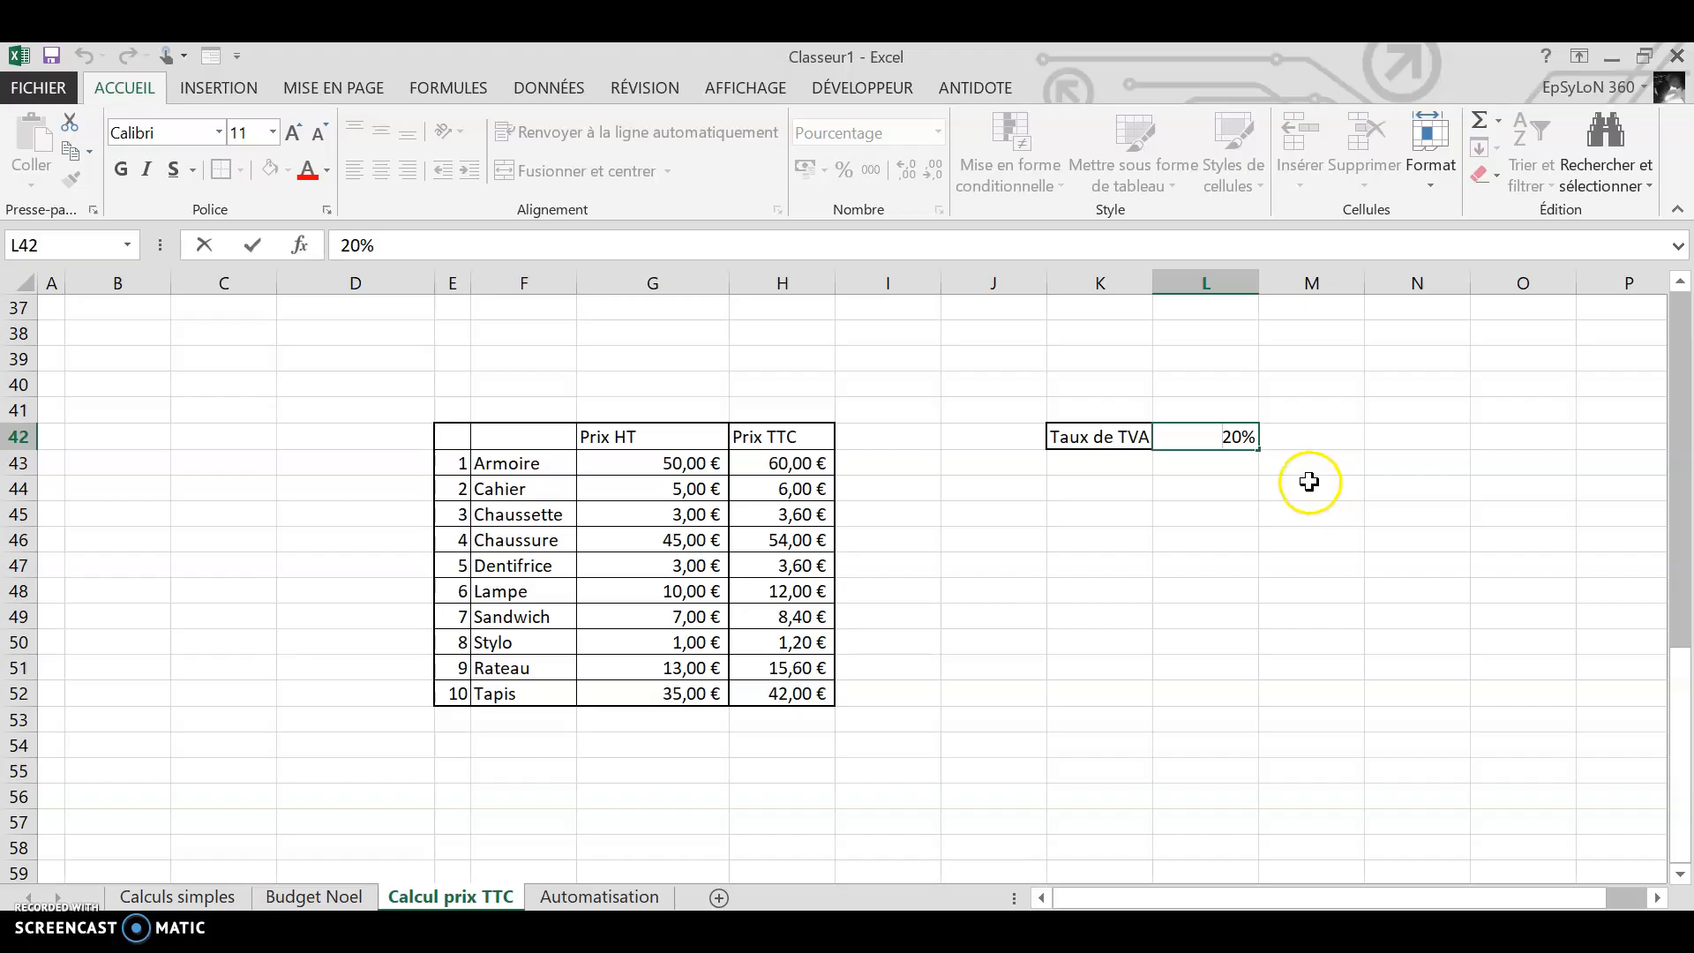
key("Caps_Lock")
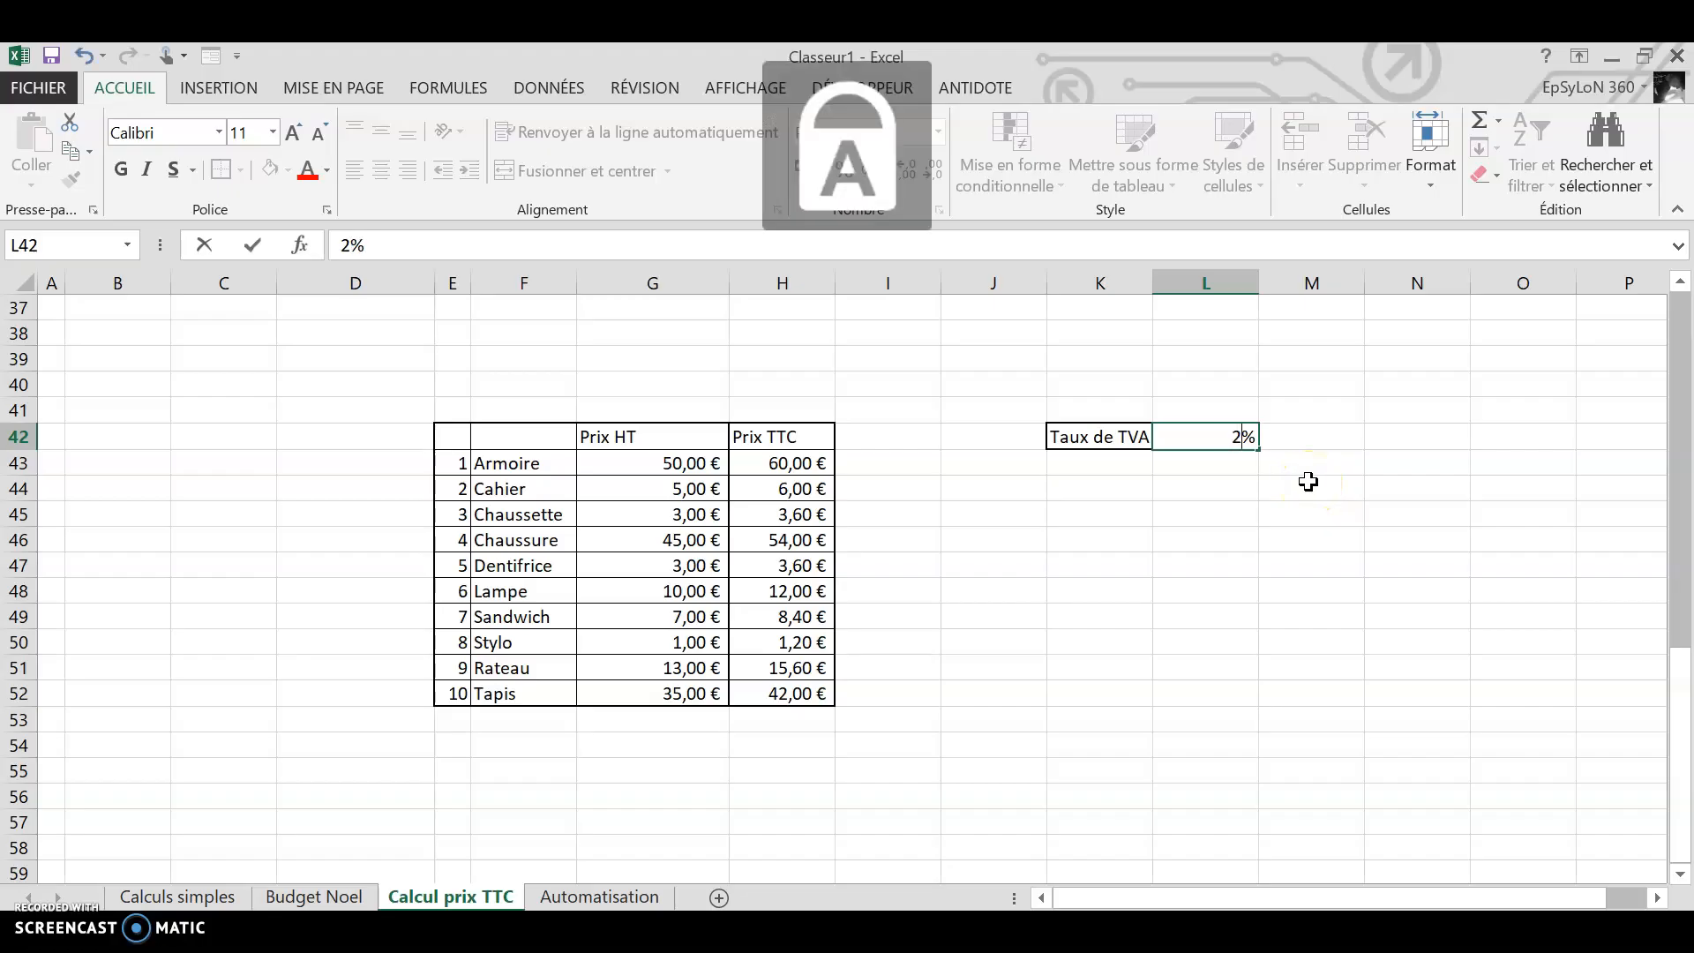
key("Return")
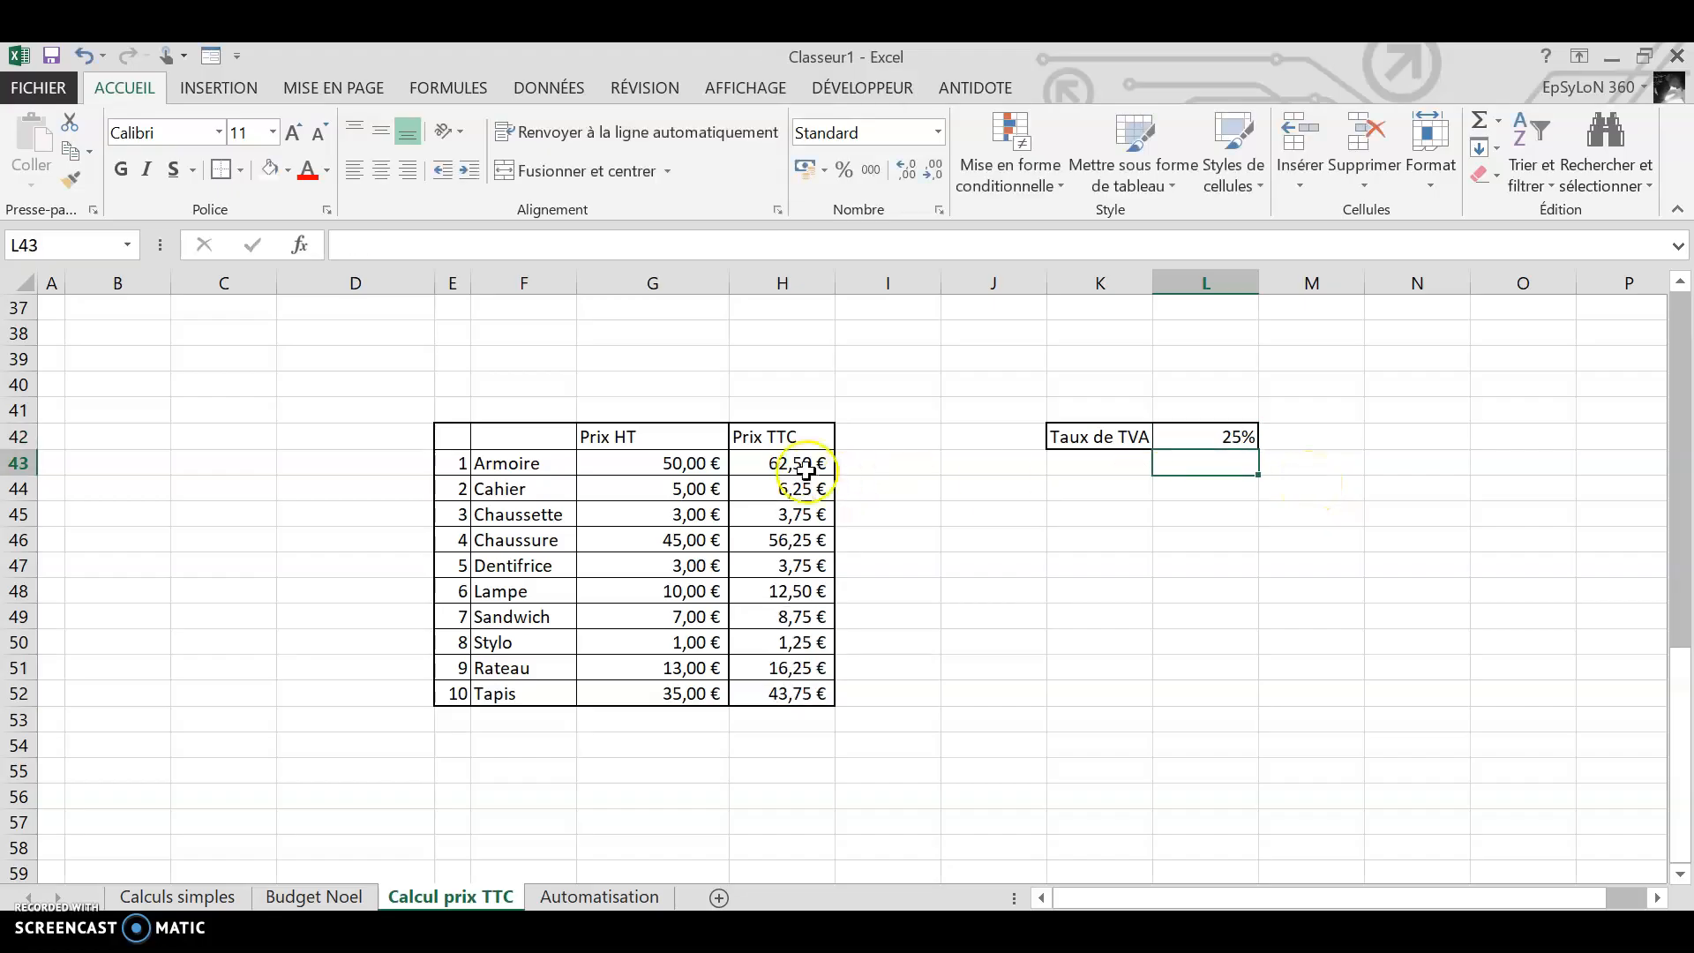
left_click(776, 460)
left_click_drag(776, 461, 781, 703)
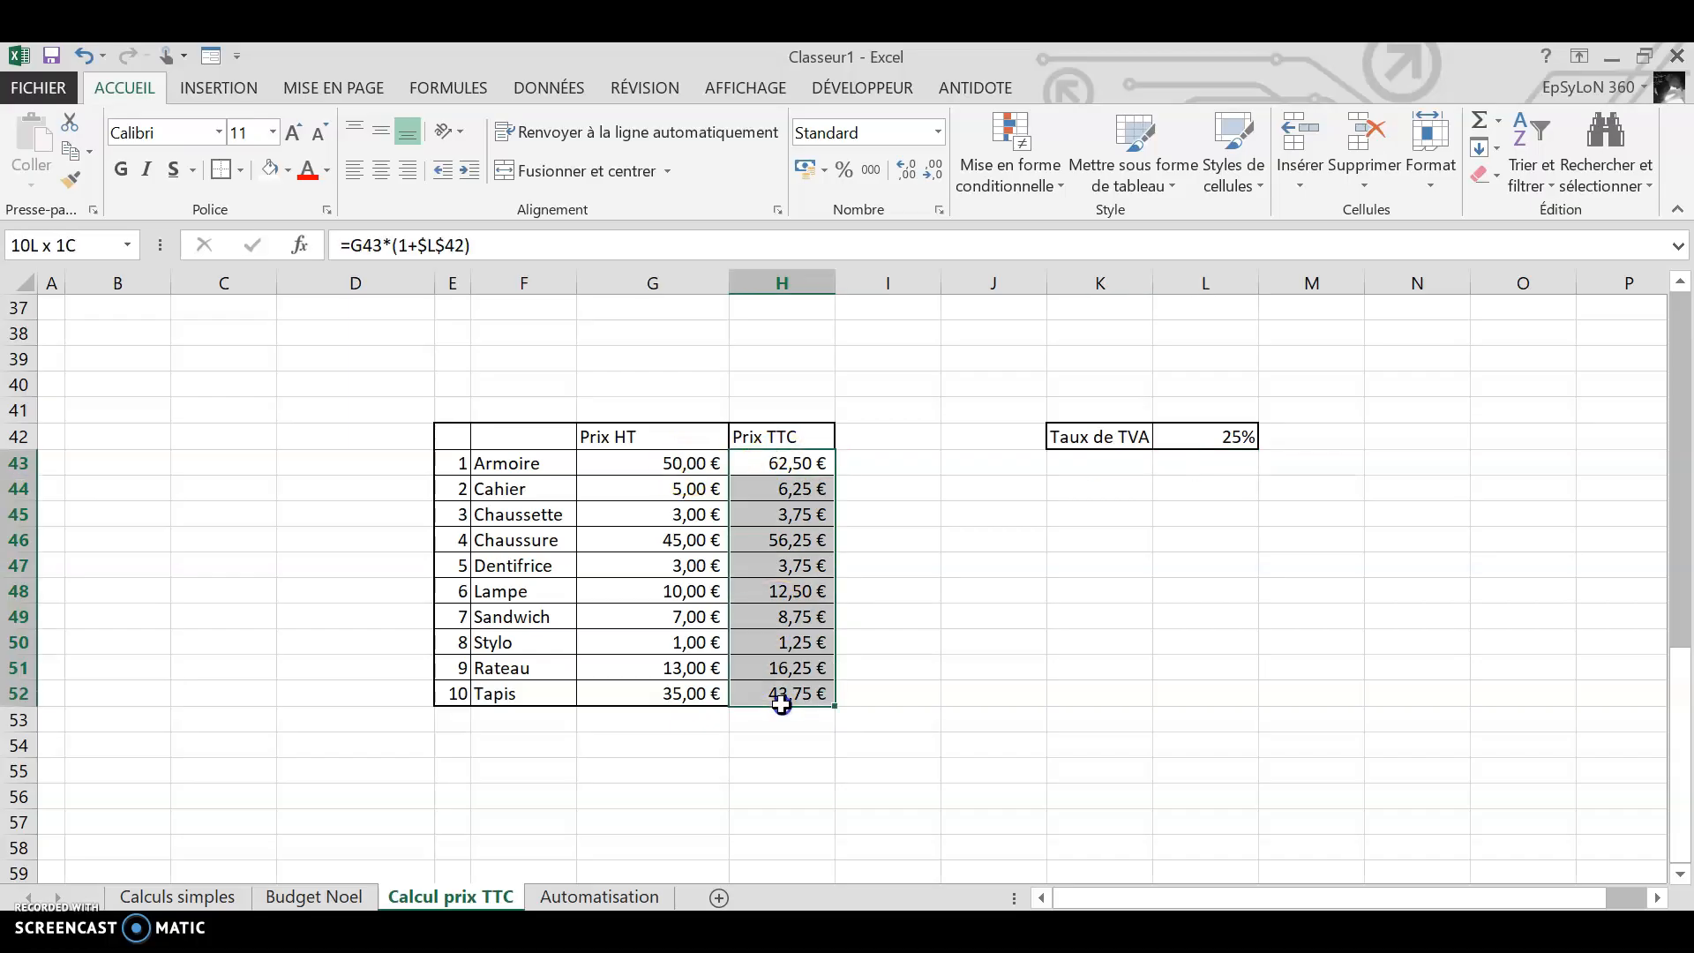
left_click(907, 623)
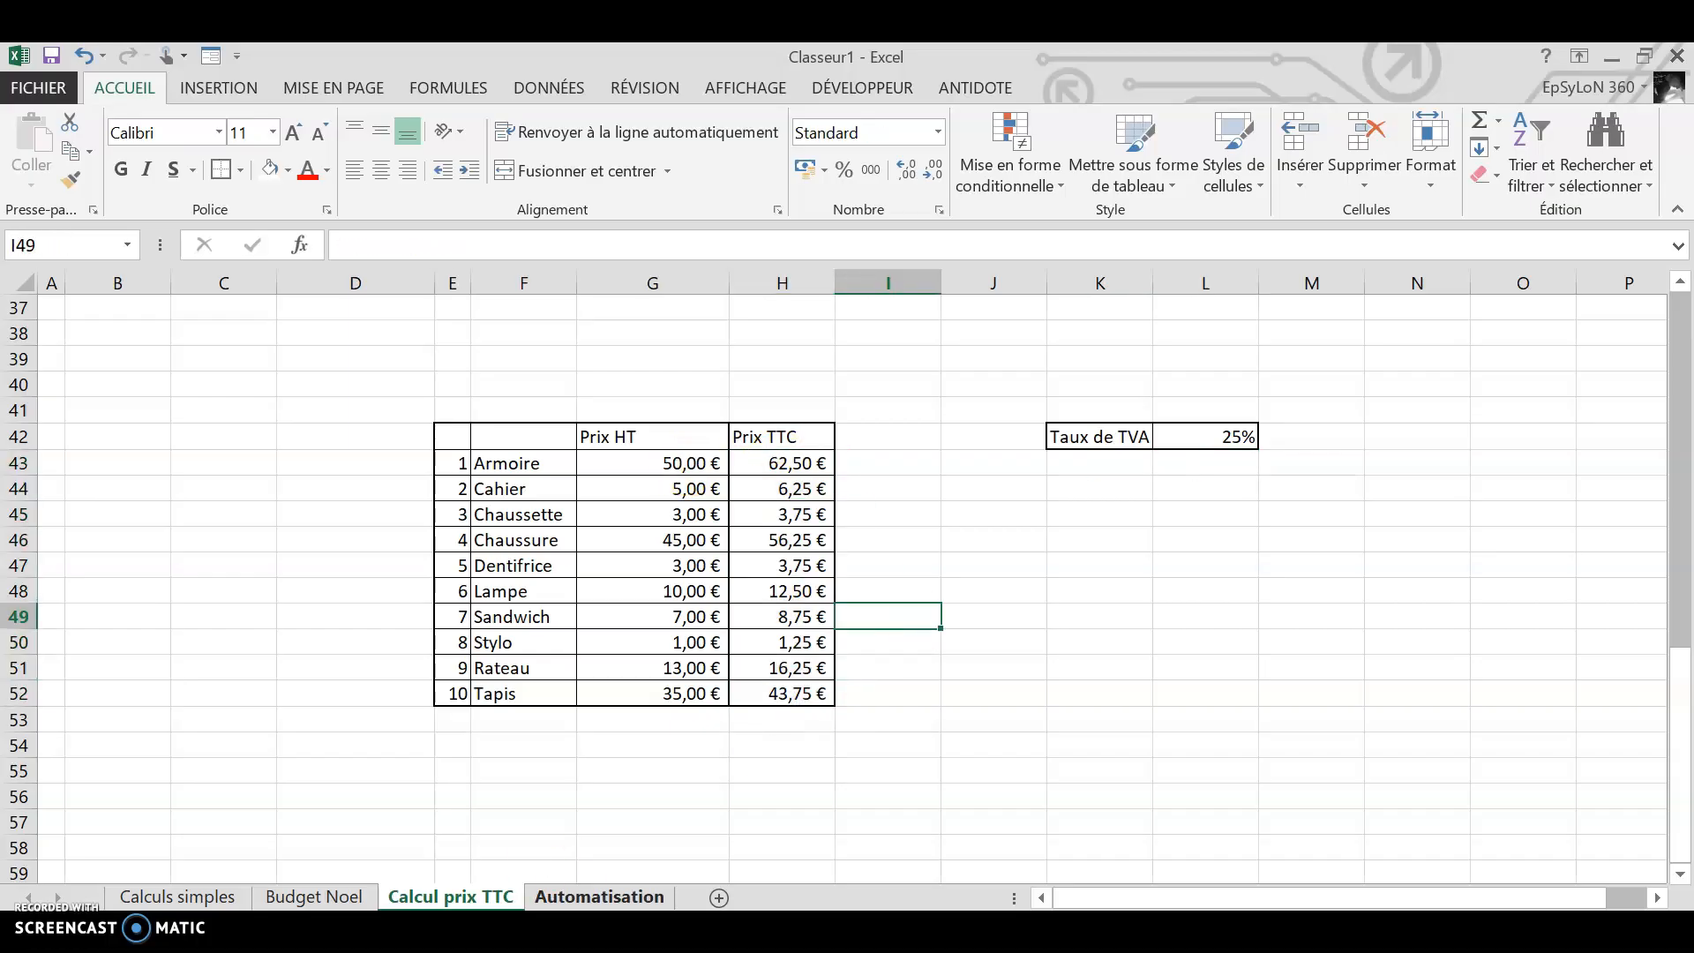
- Read the cell-reference rules on the Automatisation sheet, referring back to the single-rate table on Calcul prix TTC
left_click(185, 895)
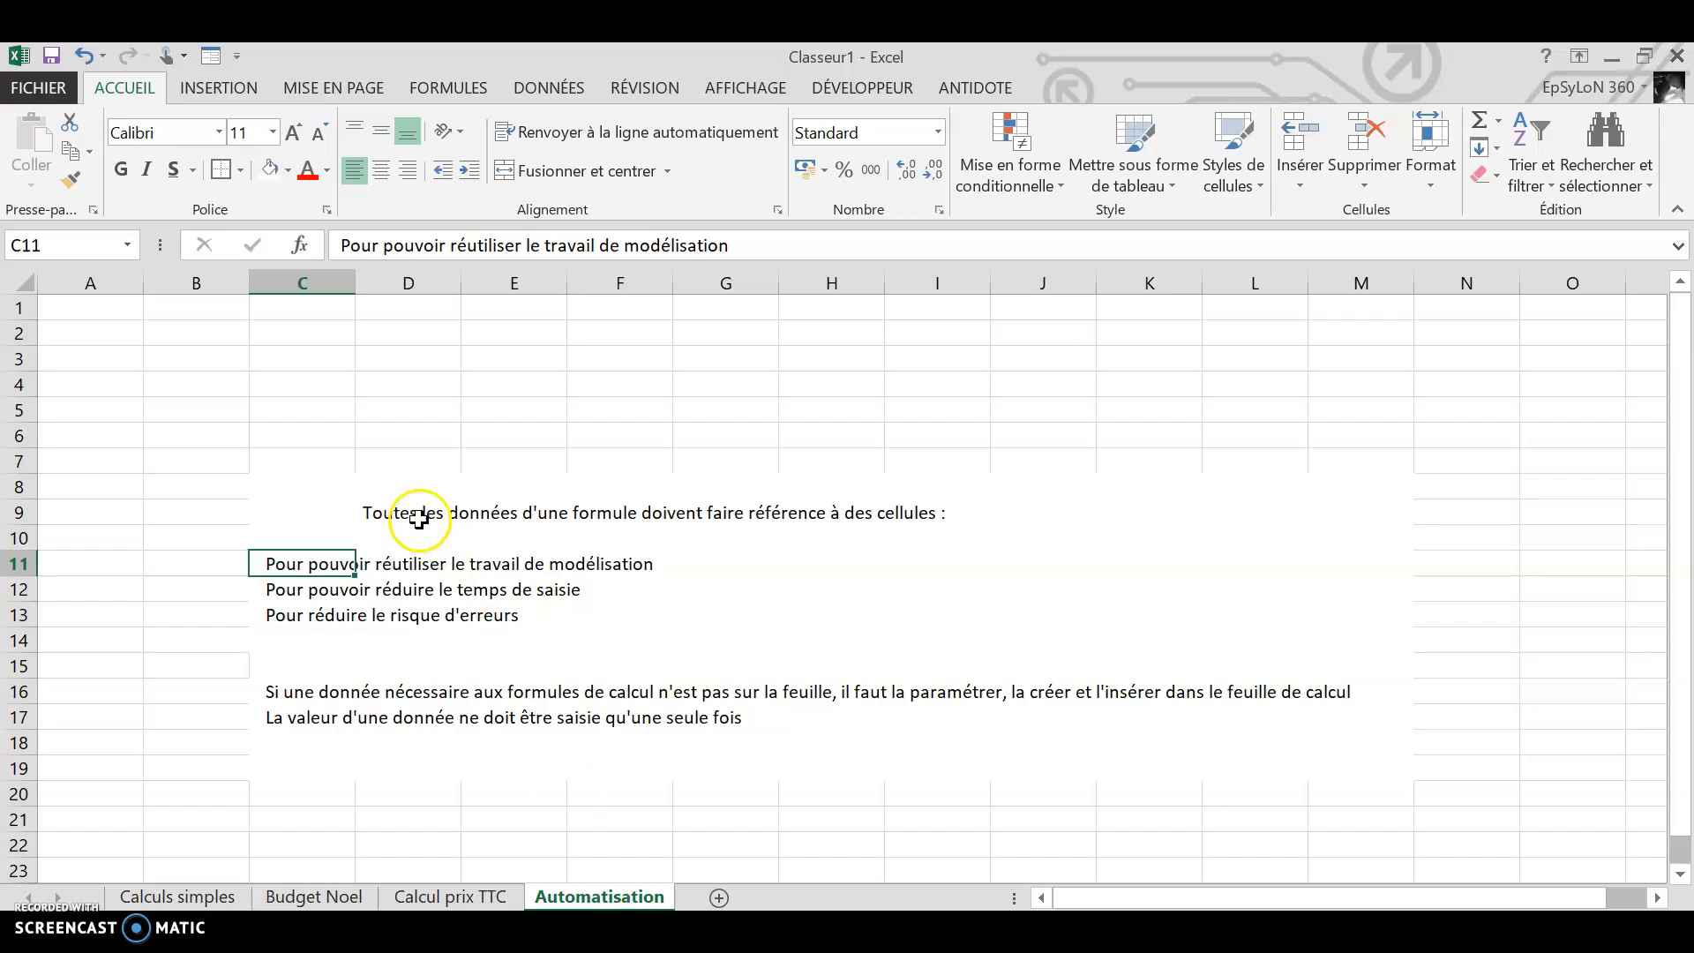
left_click(319, 520)
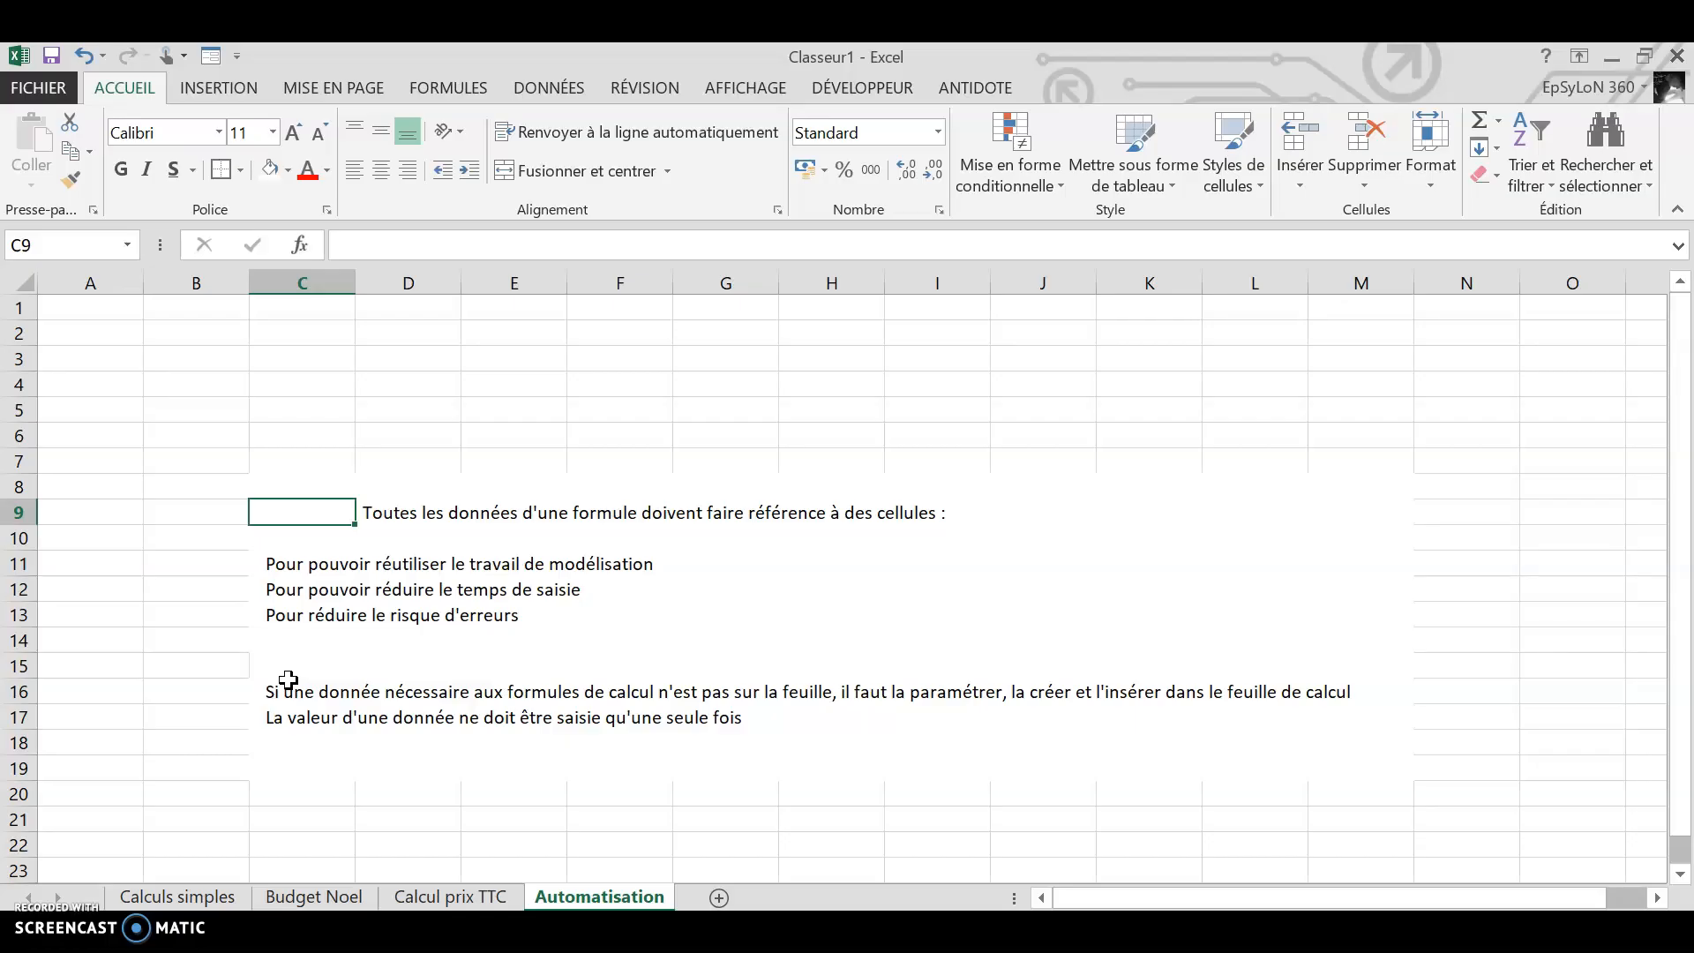
left_click(455, 897)
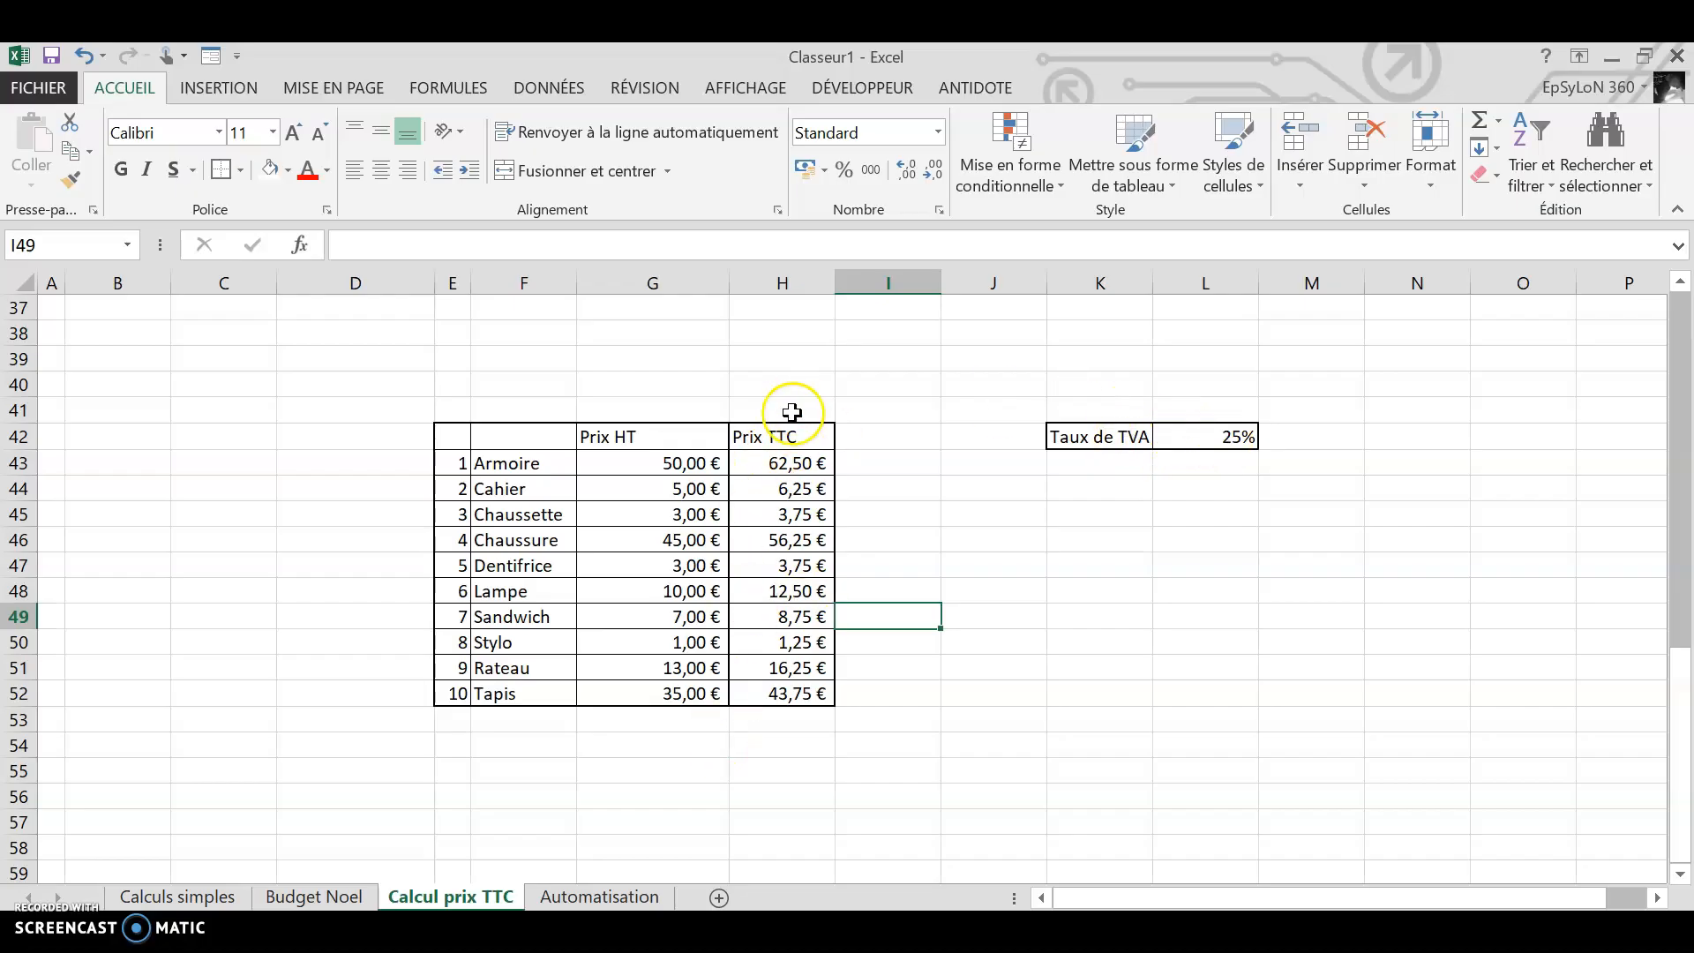
left_click(603, 896)
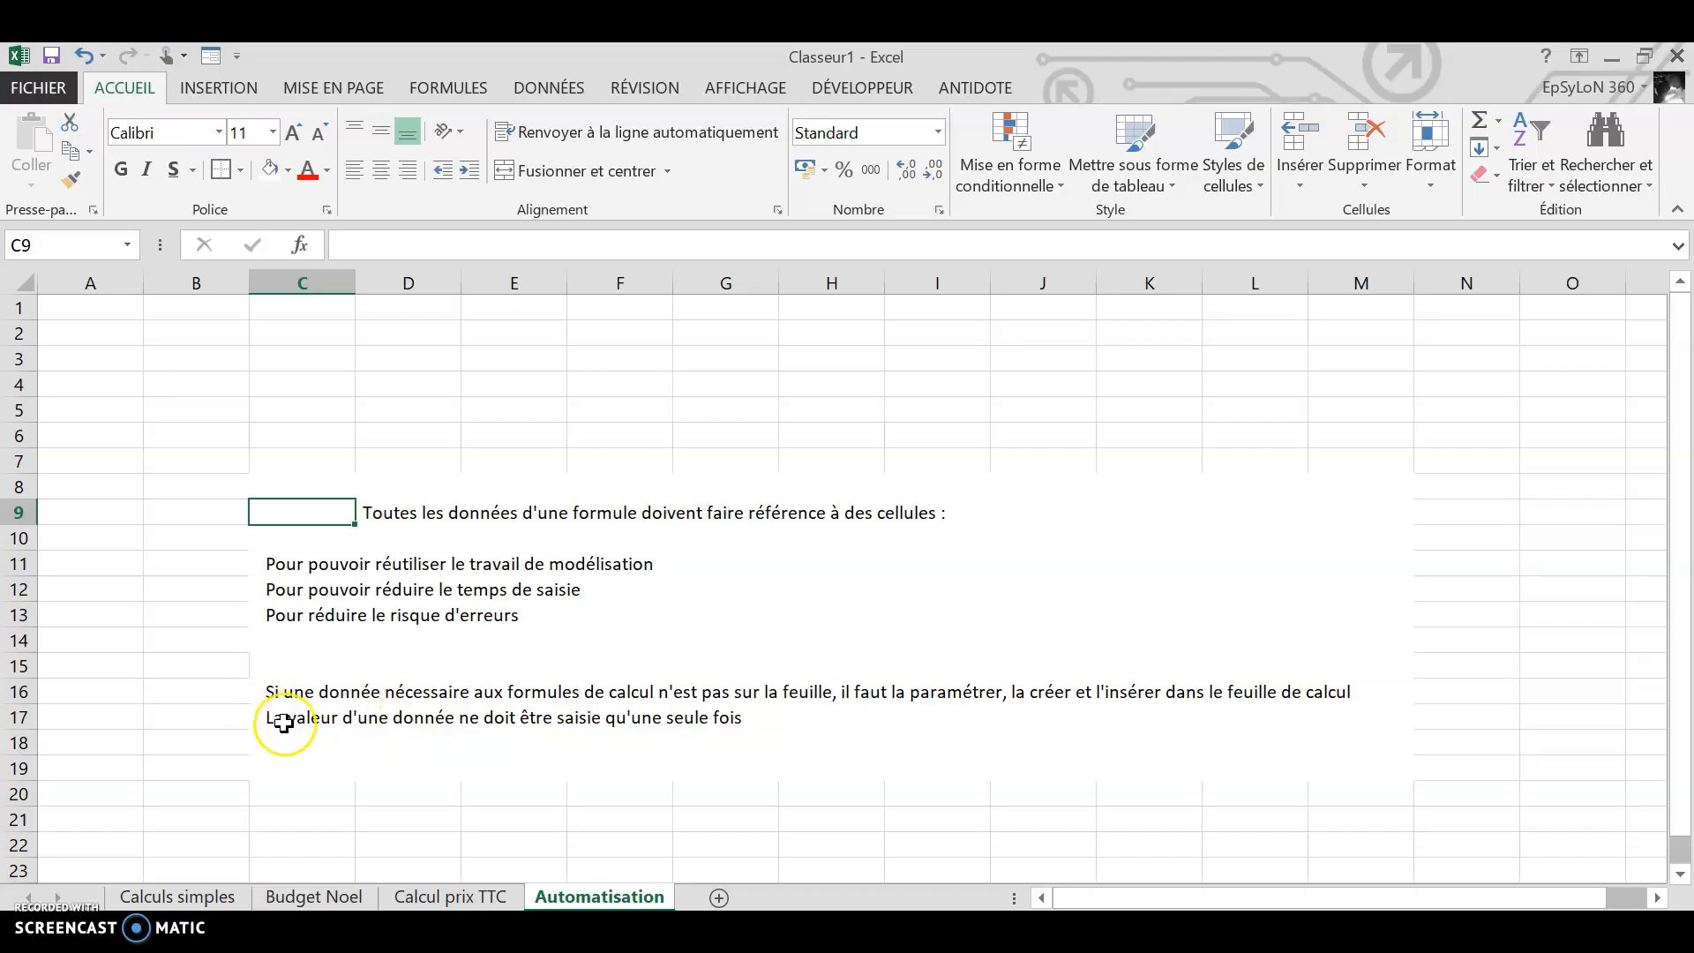
- Compare the table with a rate per row to the single-rate table on Calcul prix TTC, and return to the Automatisation sheet
left_click(410, 897)
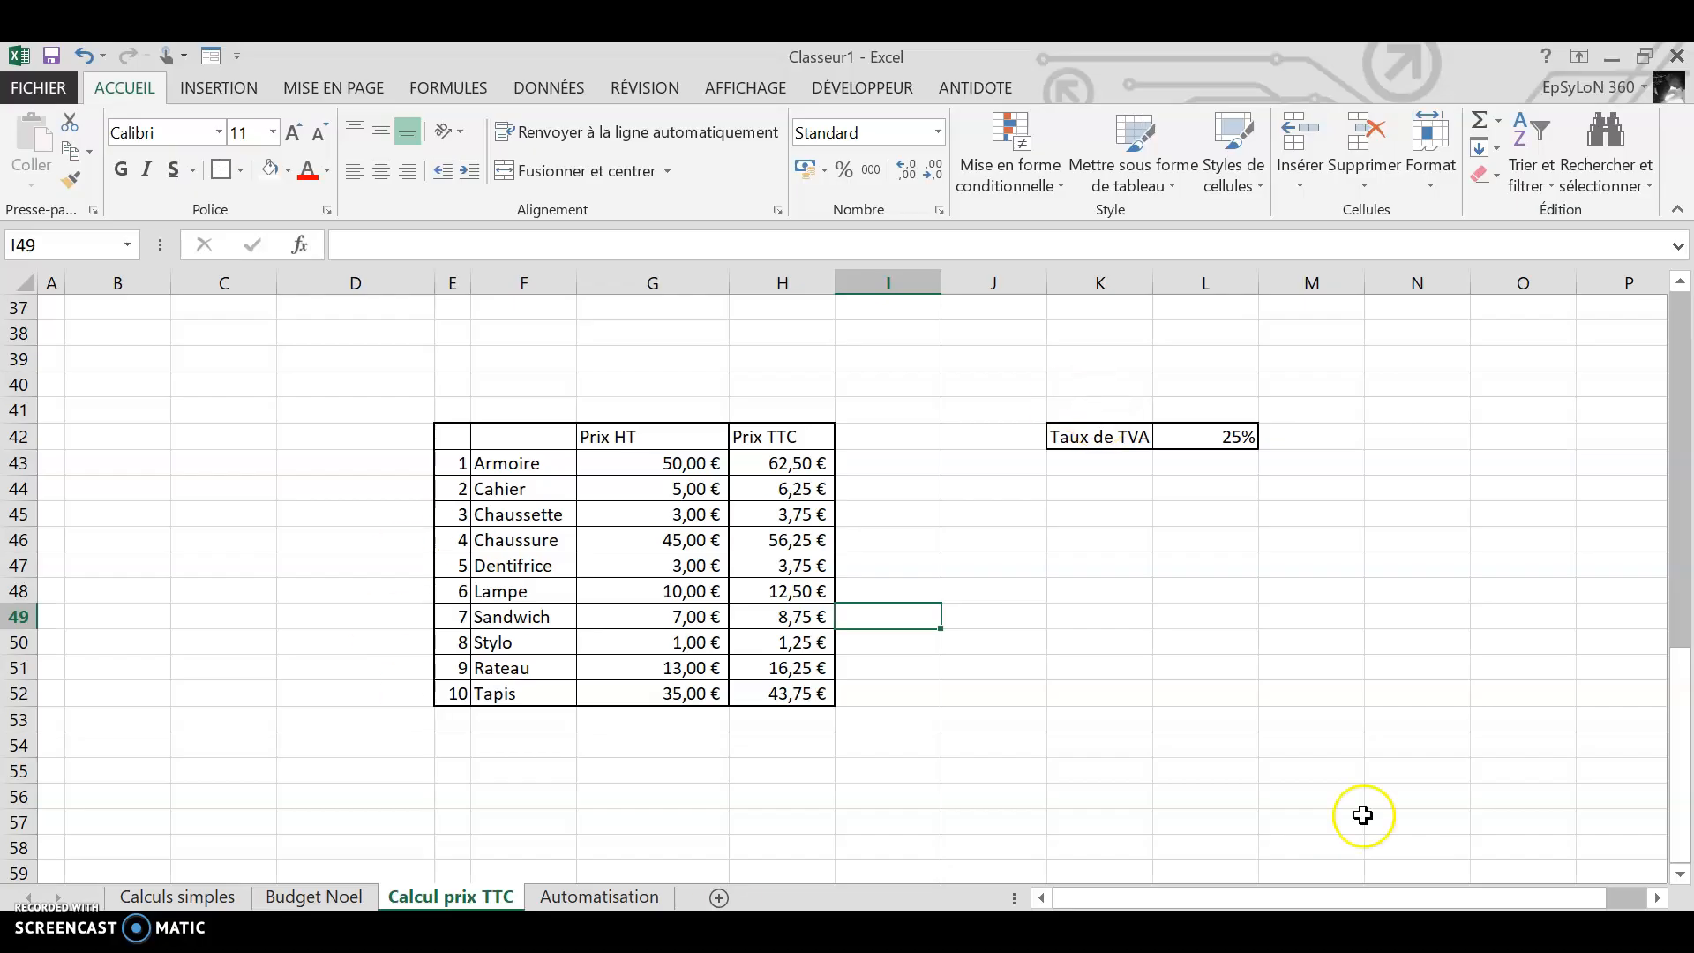
scroll(935, 450, "up", 5)
scroll(706, 441, "up", 1)
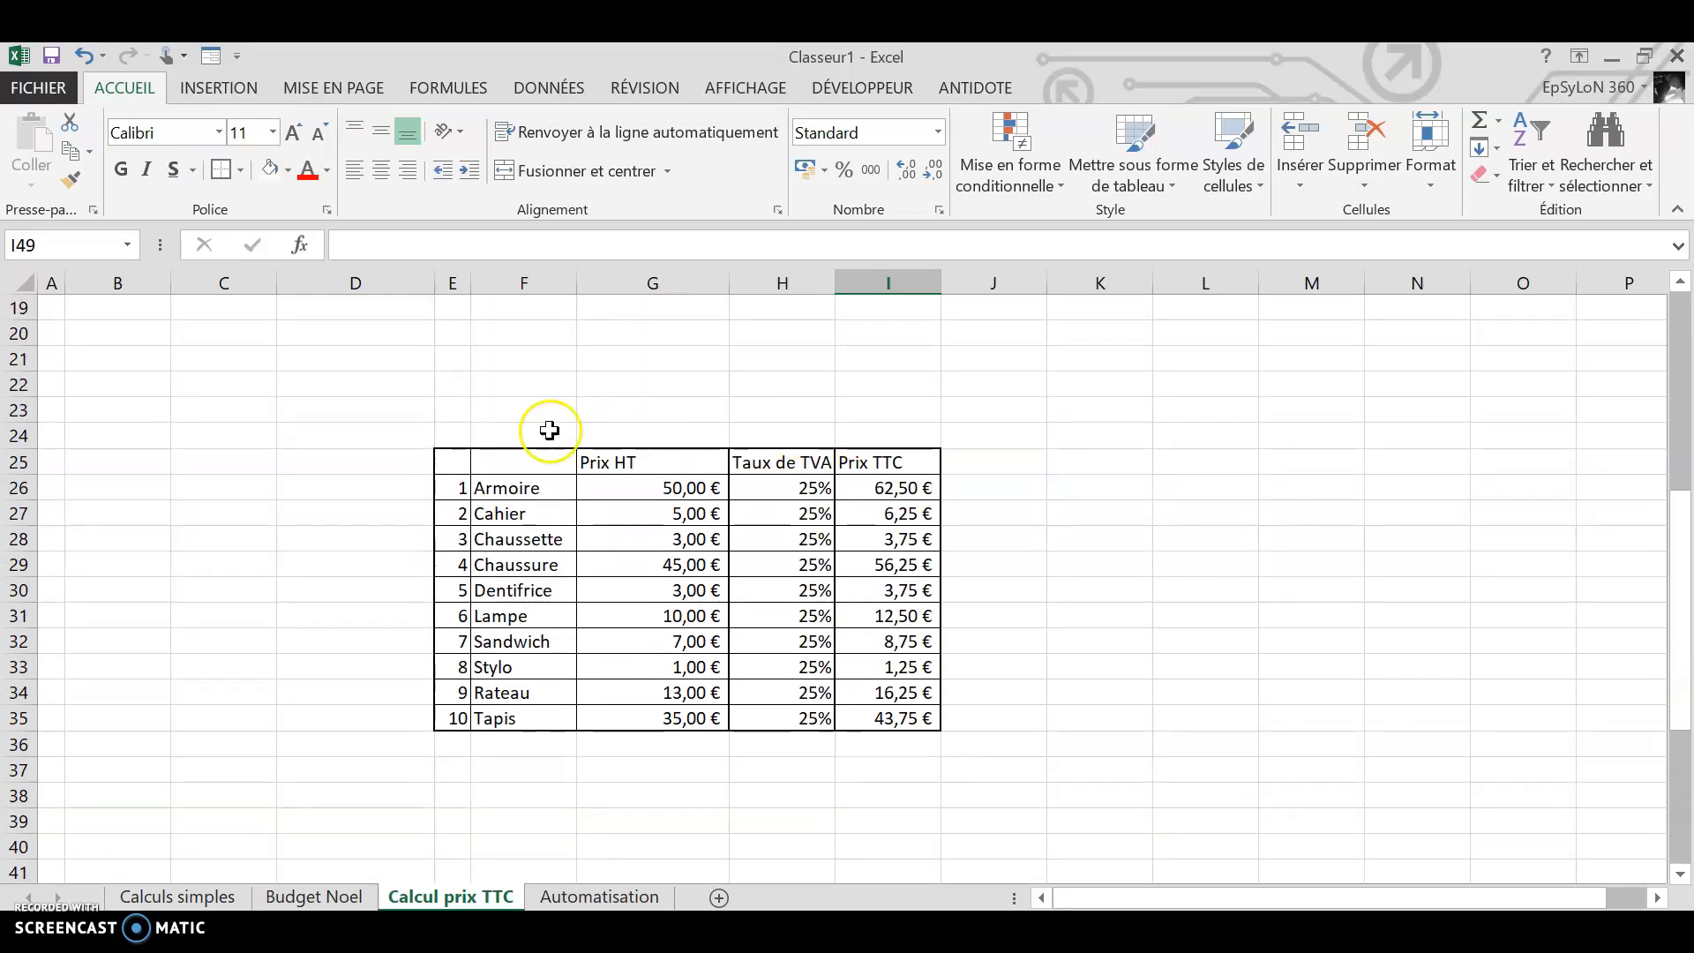
scroll(882, 617, "down", 5)
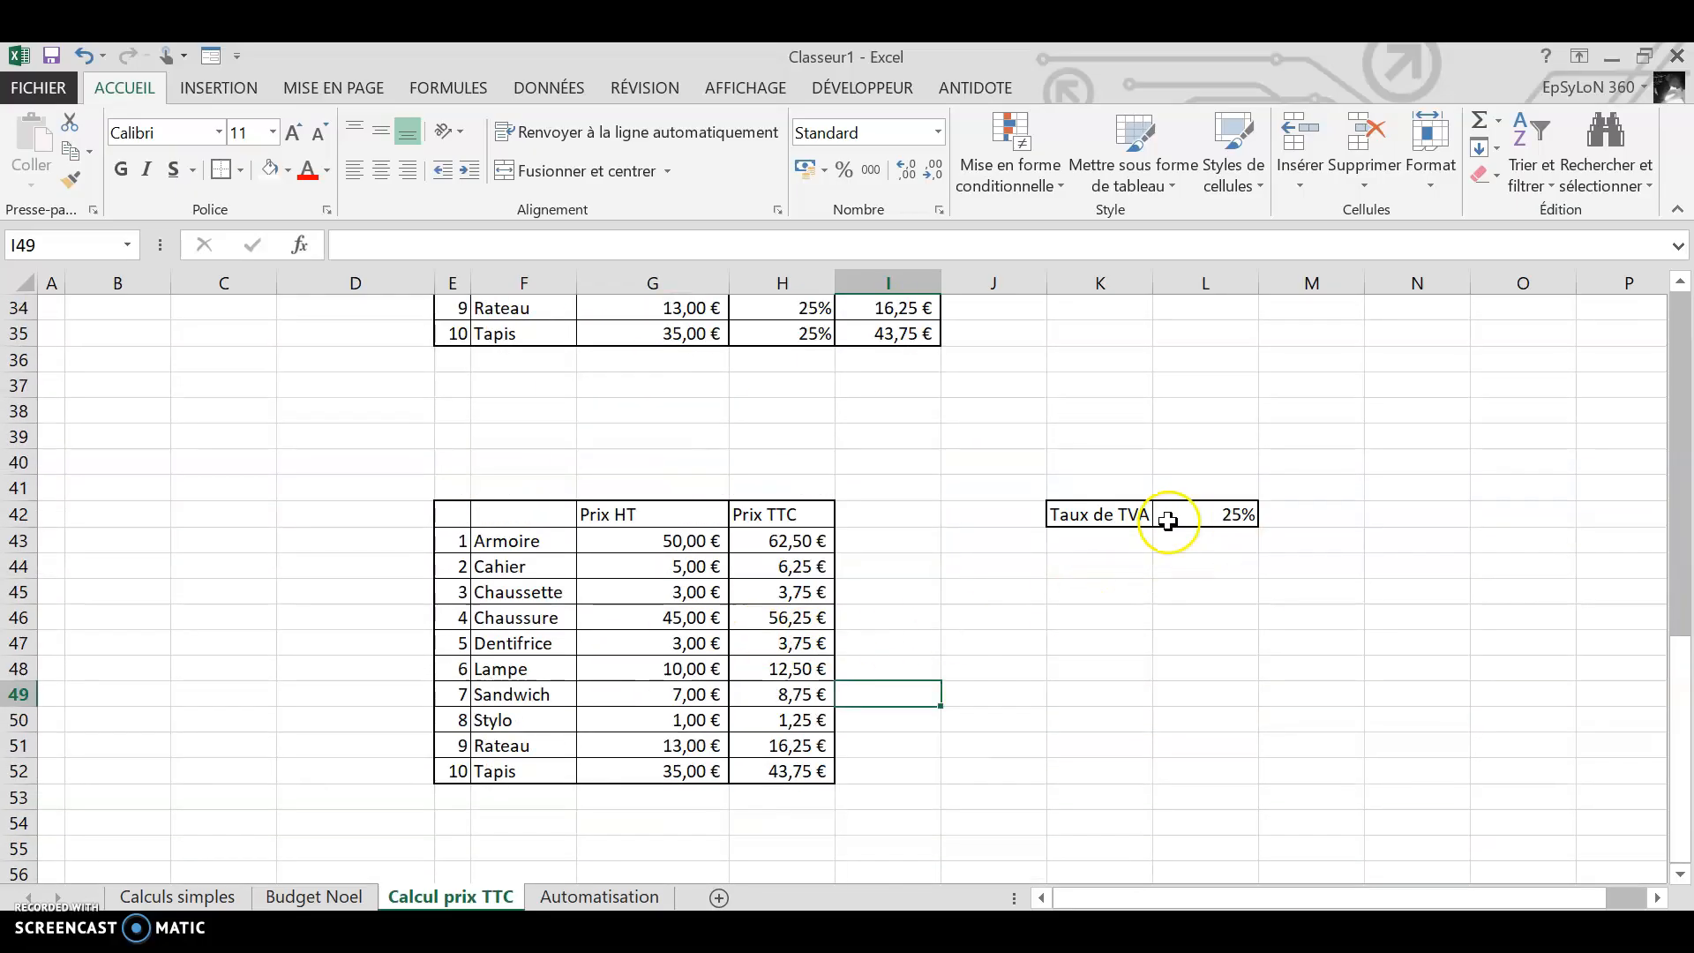
scroll(1059, 529, "down", 1)
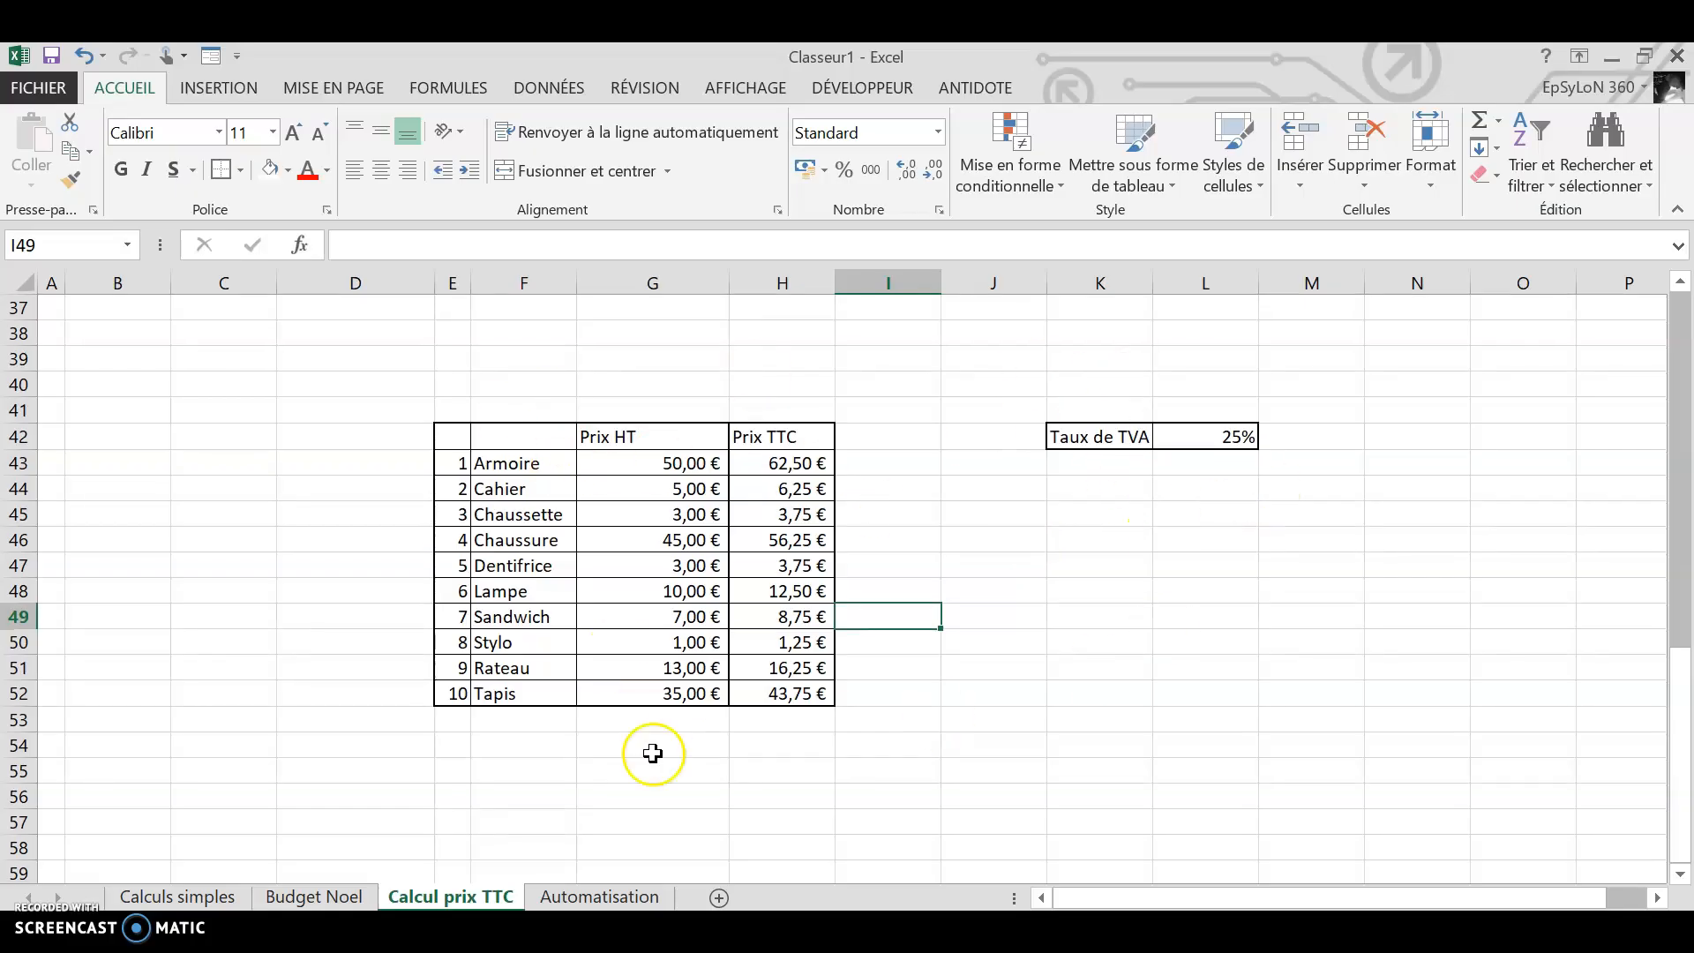
left_click(596, 897)
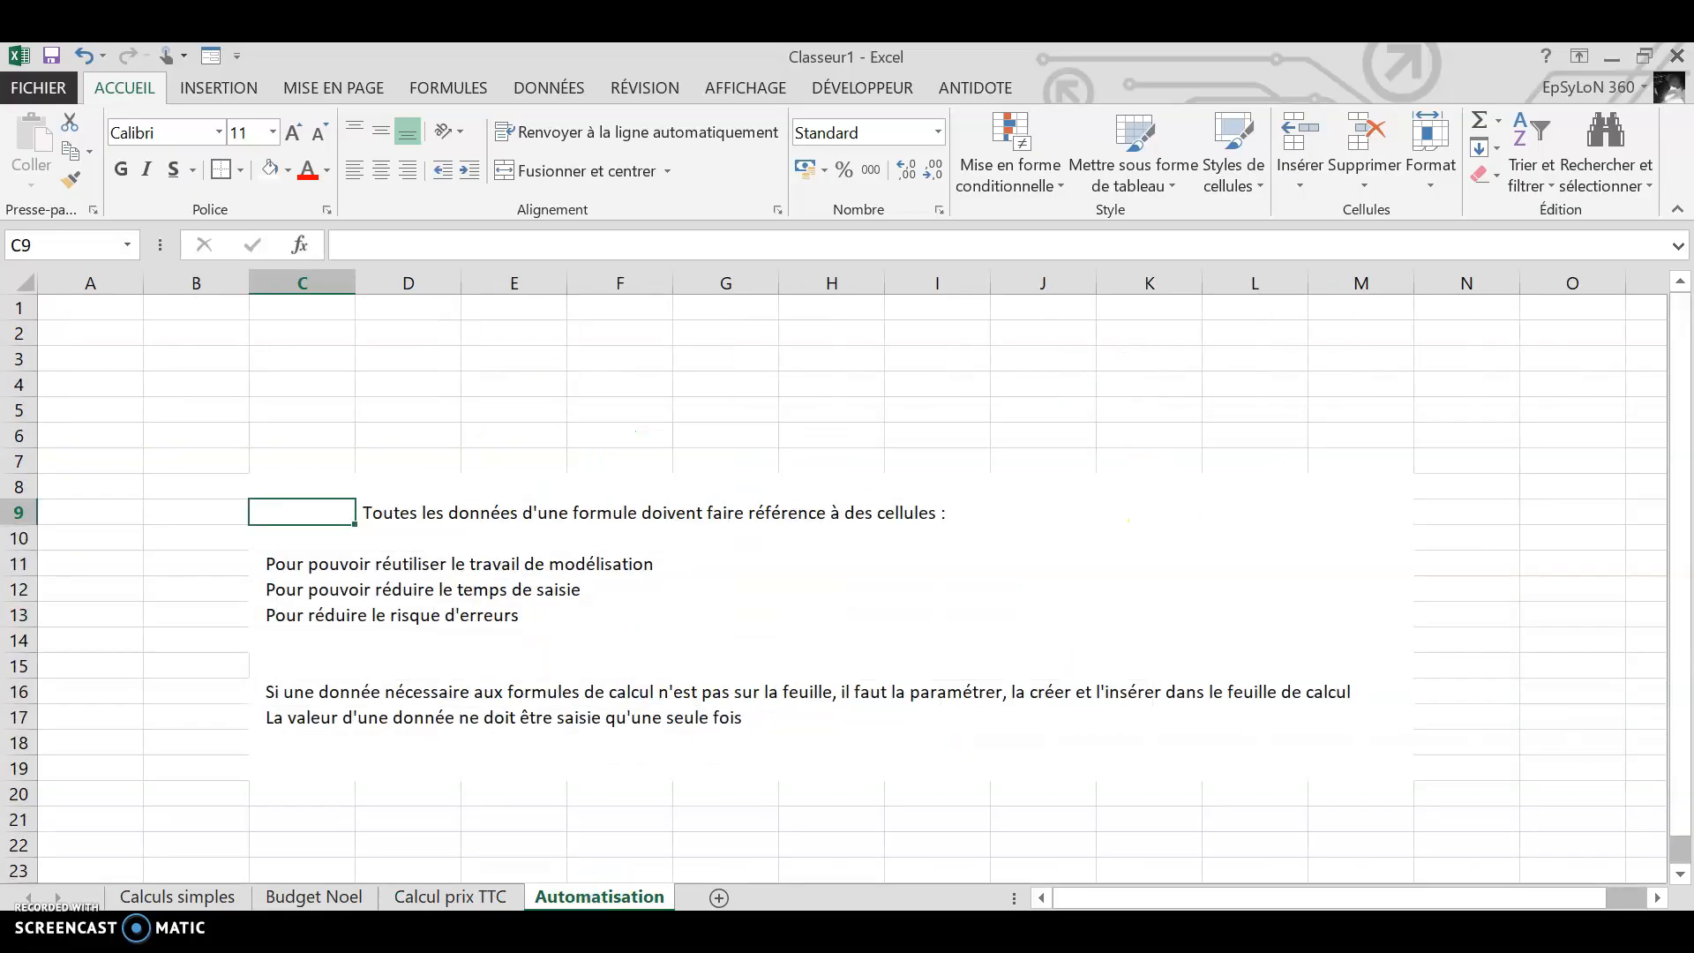